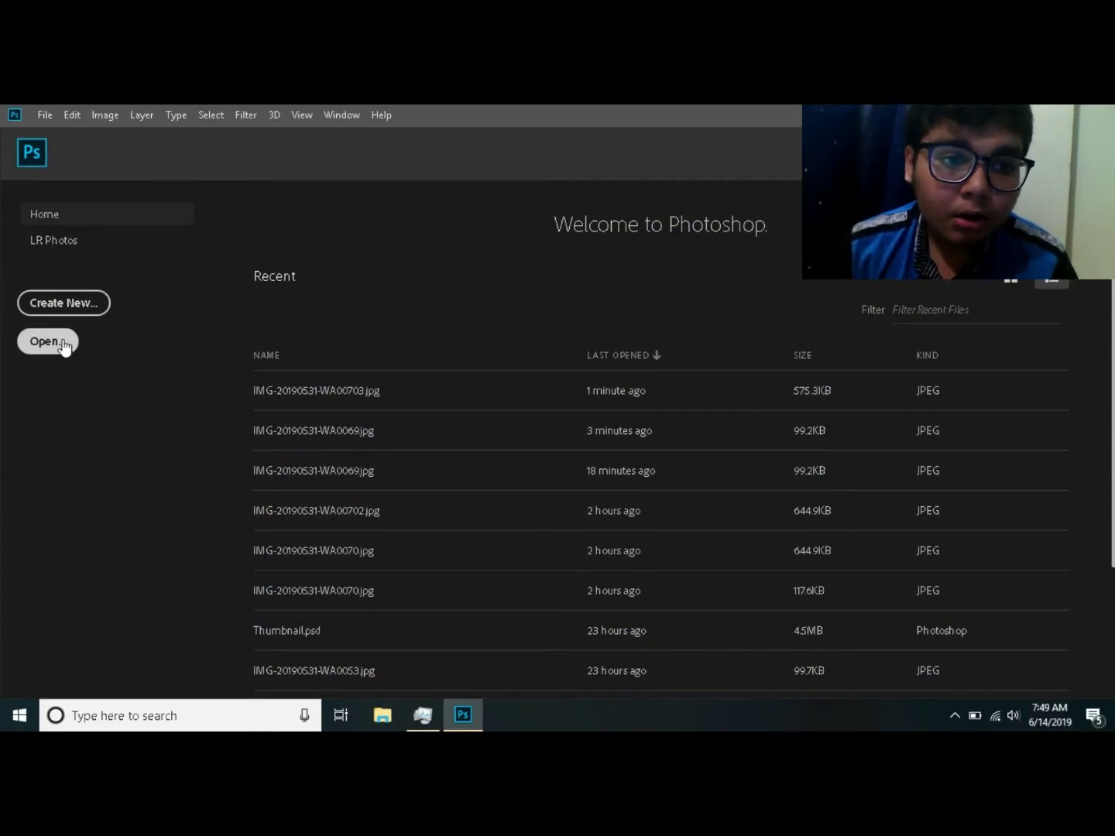
Step: Open IMG-20190531-WA0069 through File > Open As with the Camera Raw format
click(56, 114)
click(385, 223)
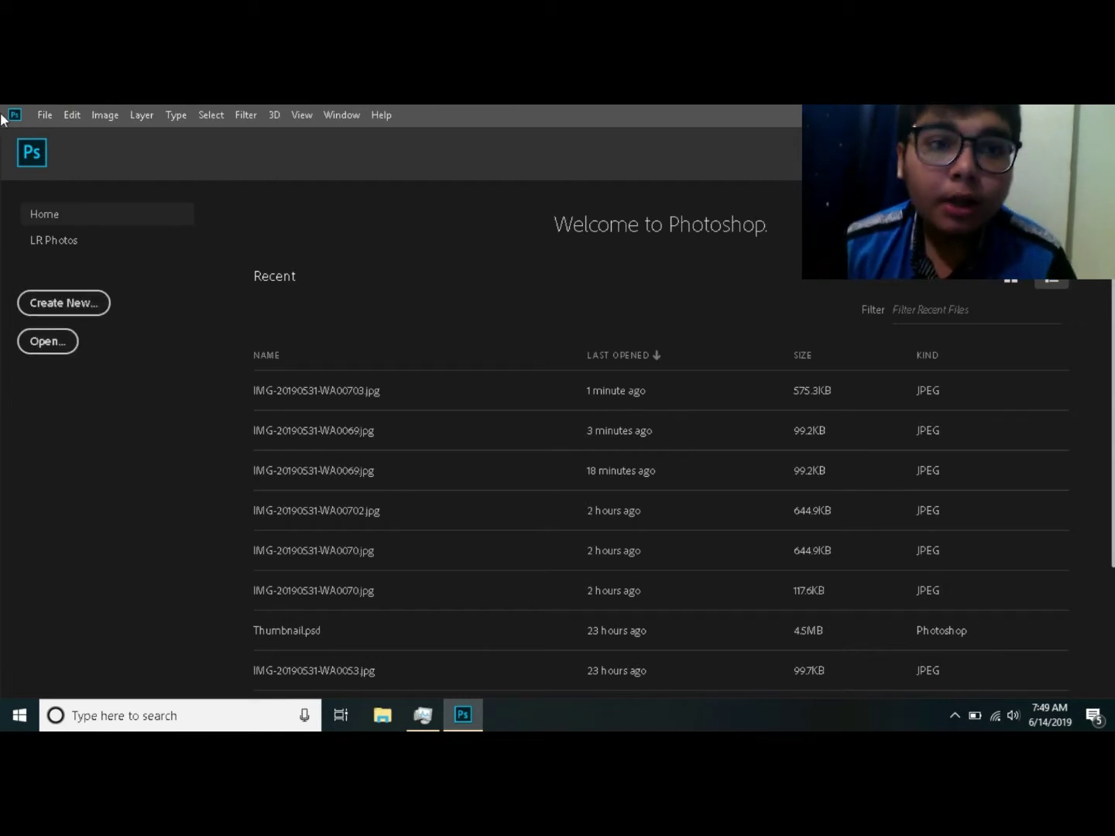
click(44, 115)
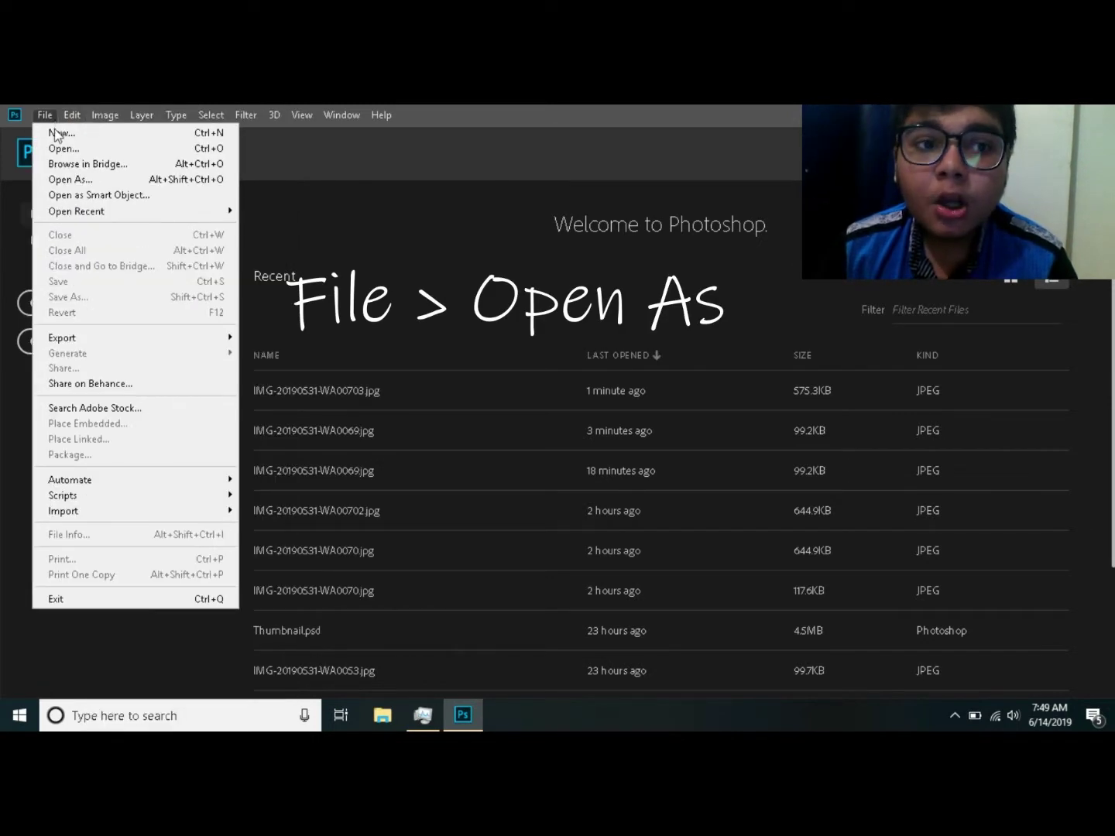
click(65, 177)
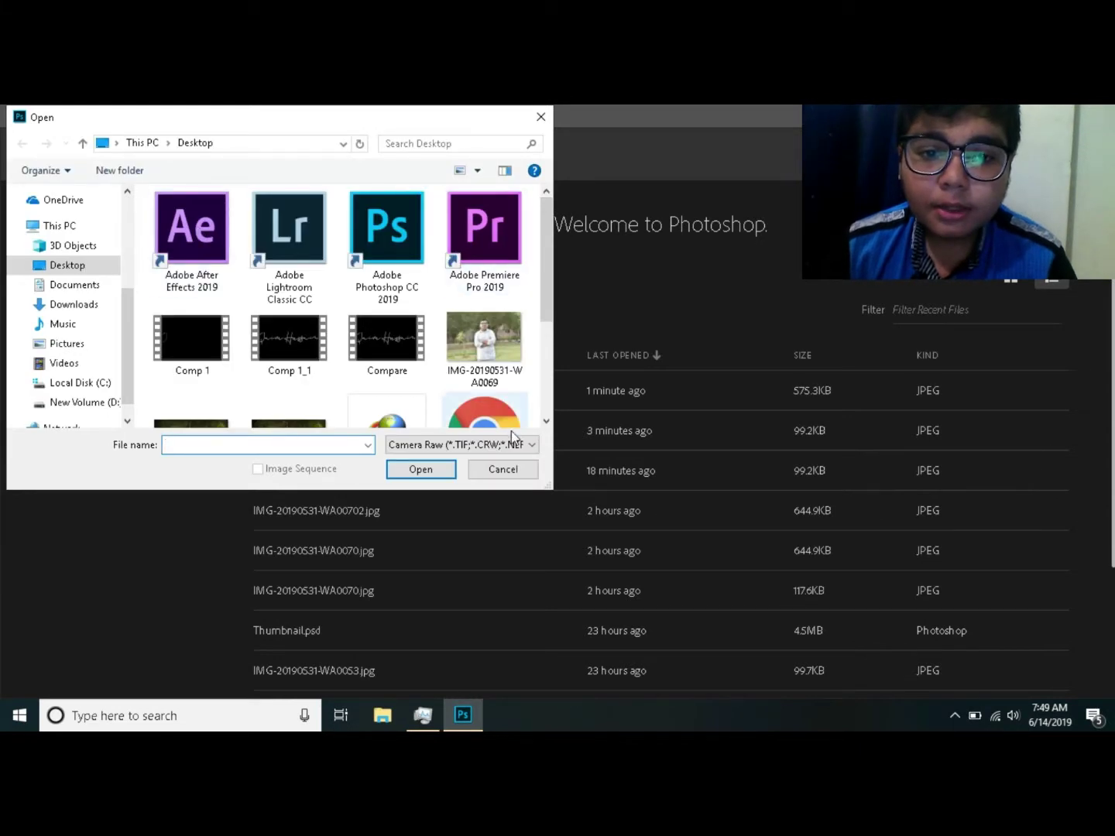
click(512, 442)
click(508, 111)
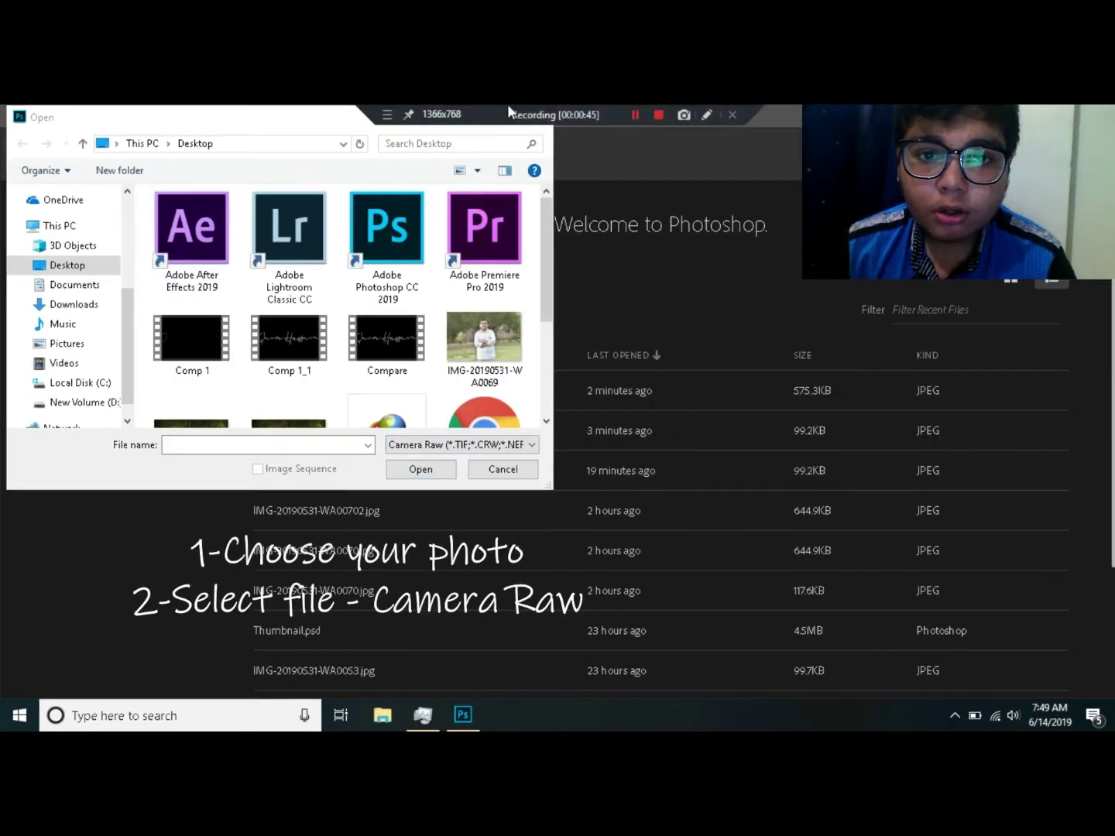
click(525, 444)
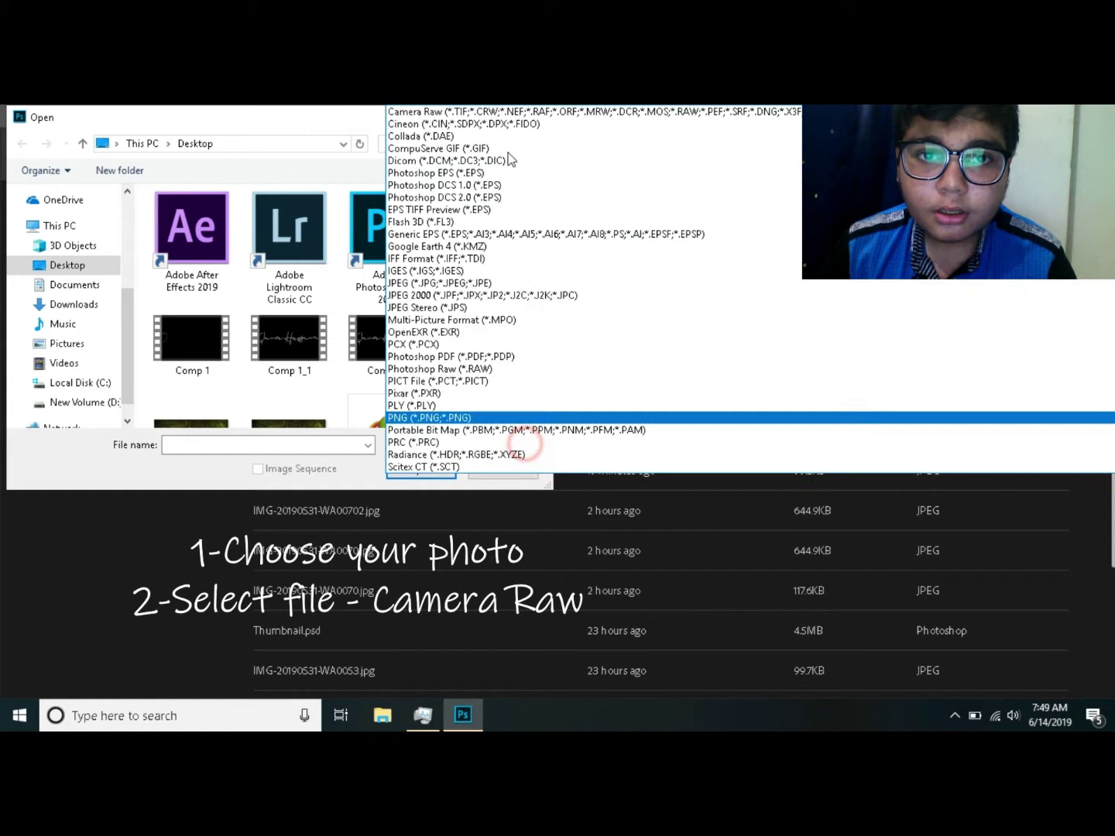
click(507, 113)
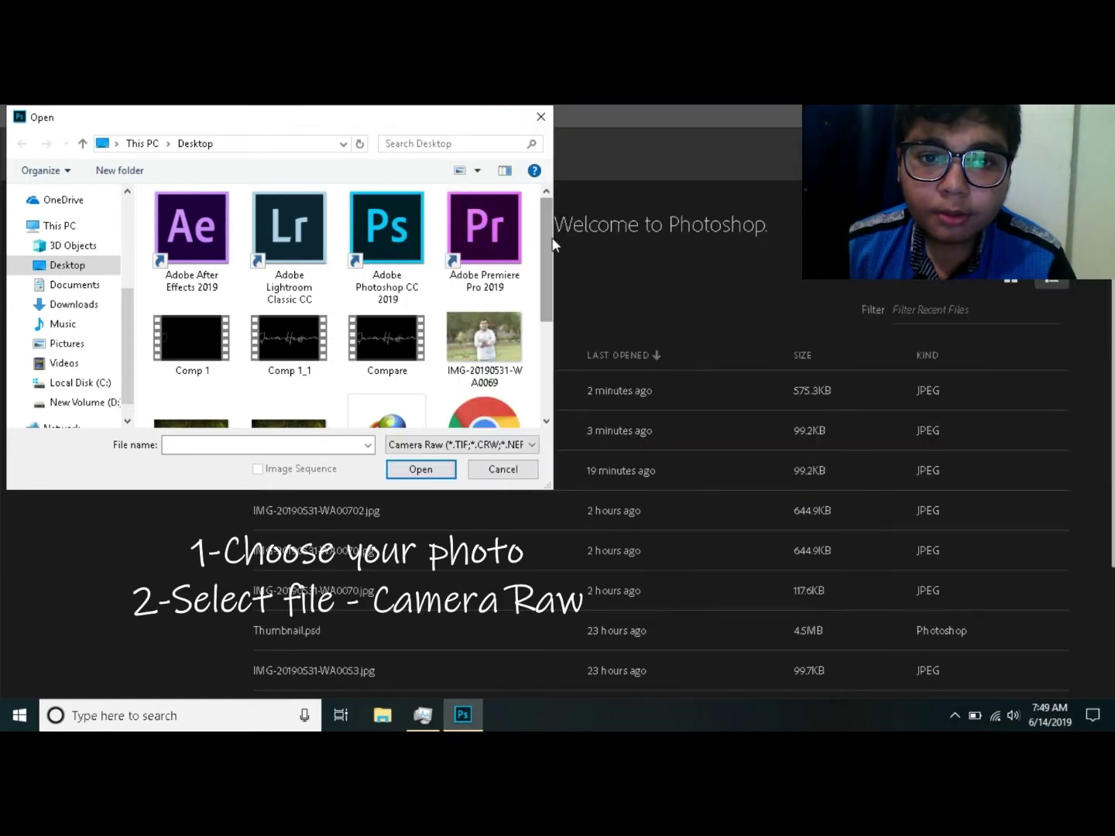
scroll(546, 254, down, 2)
click(507, 272)
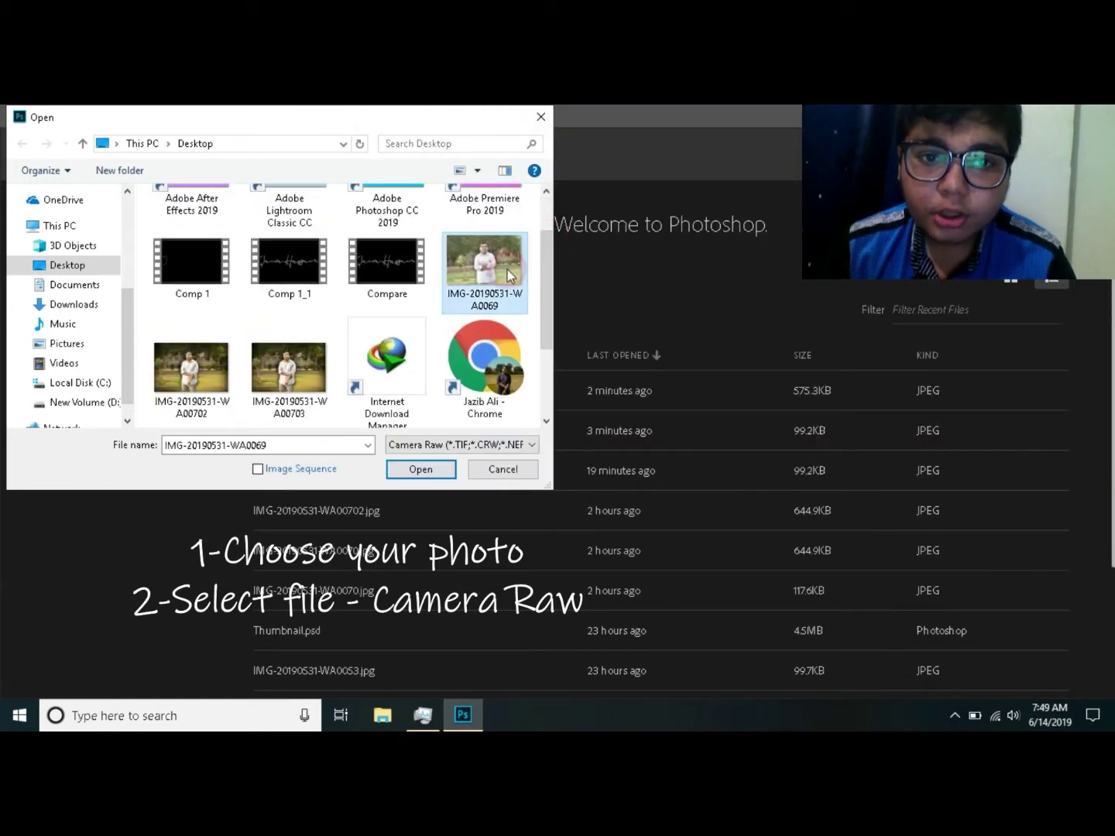
double_click(507, 273)
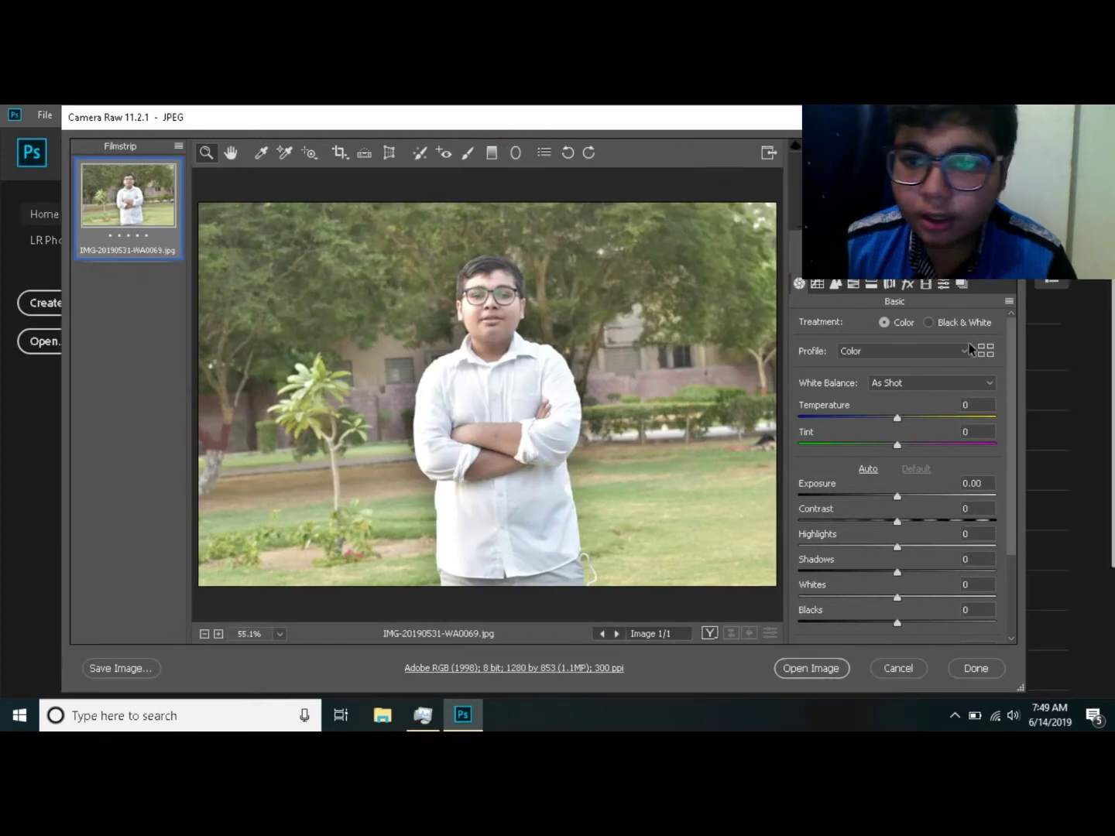
Step: Try Auto white balance and reset Highlights to 0
click(982, 383)
click(969, 410)
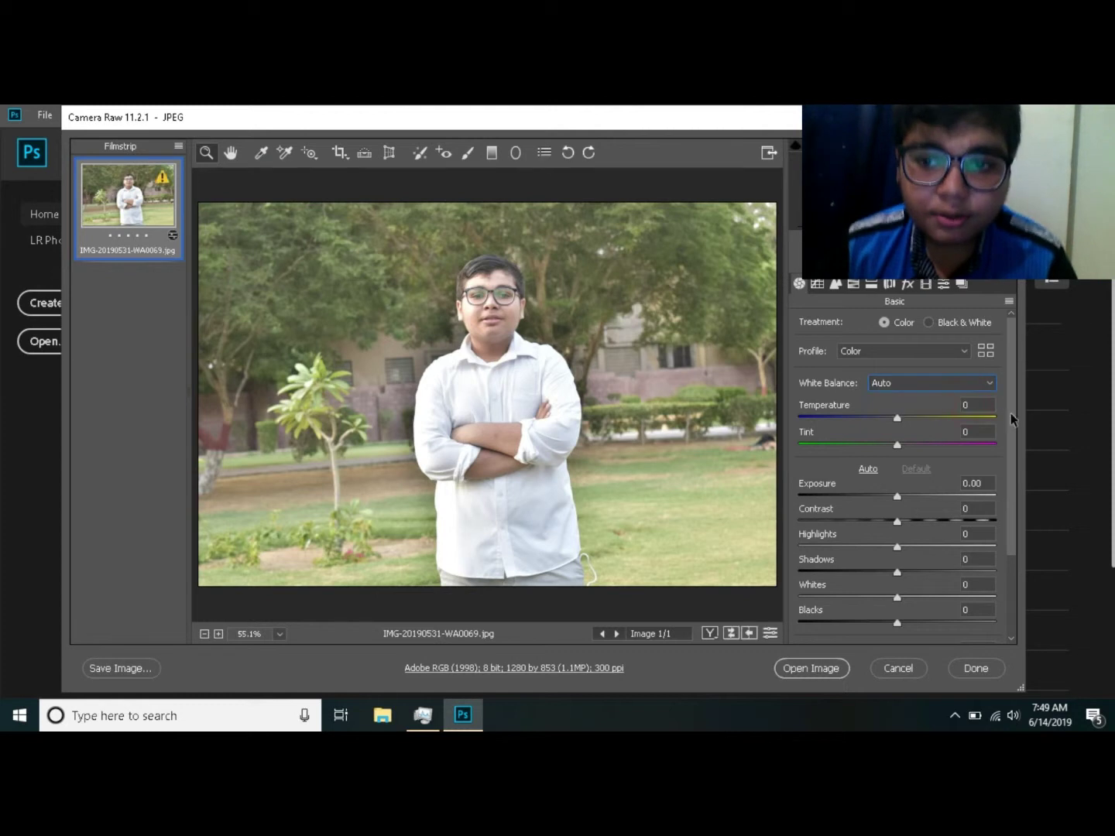
scroll(1009, 448, down, 1)
scroll(1009, 448, down, 1)
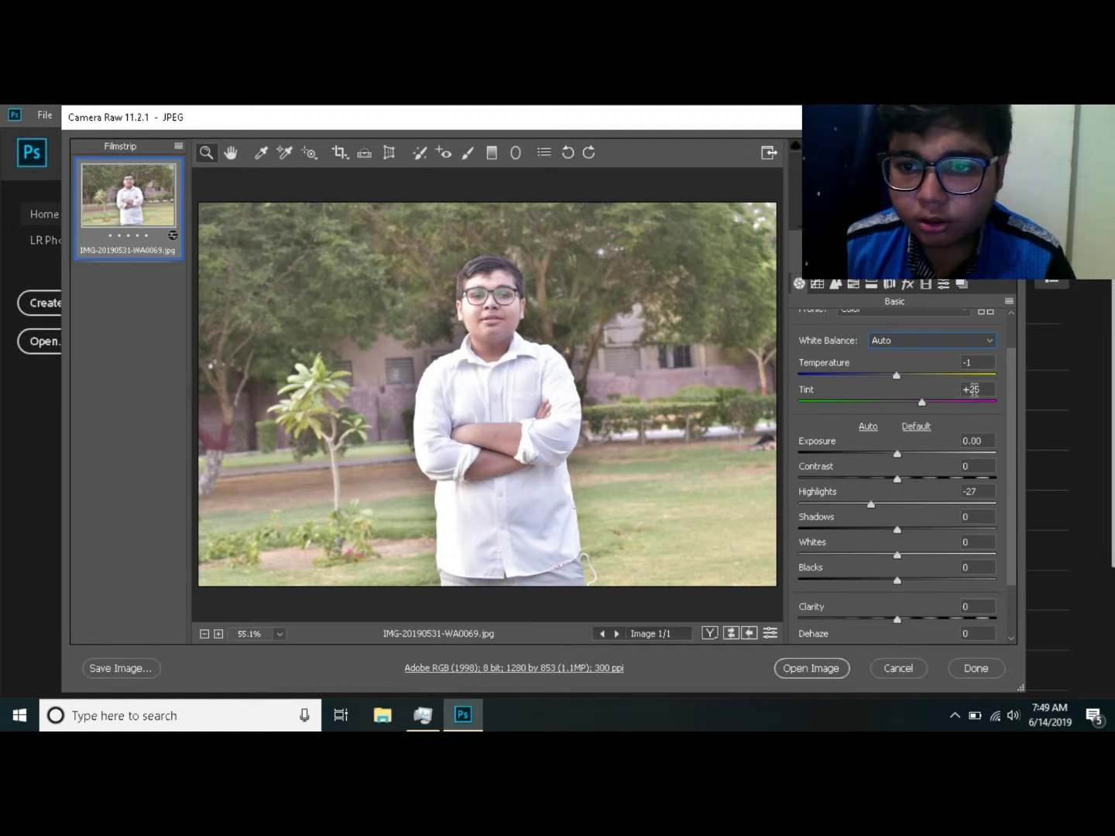
click(995, 341)
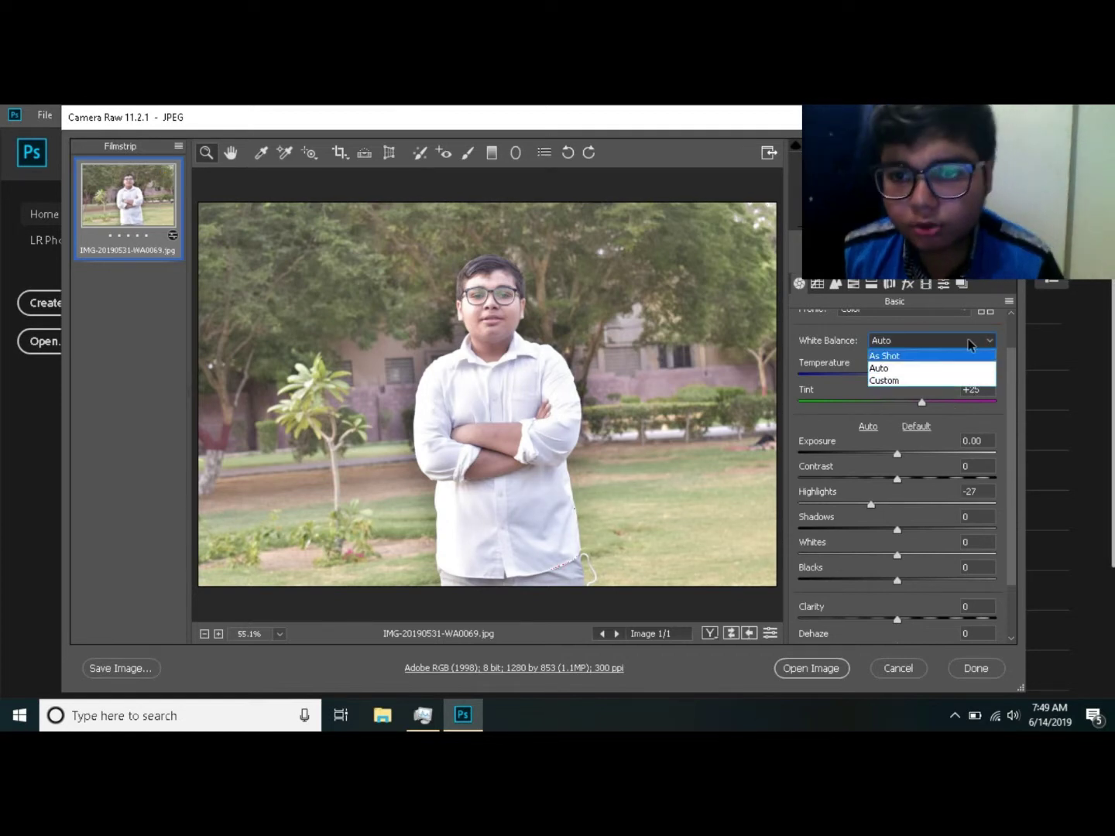
click(965, 326)
click(978, 492)
text(0)
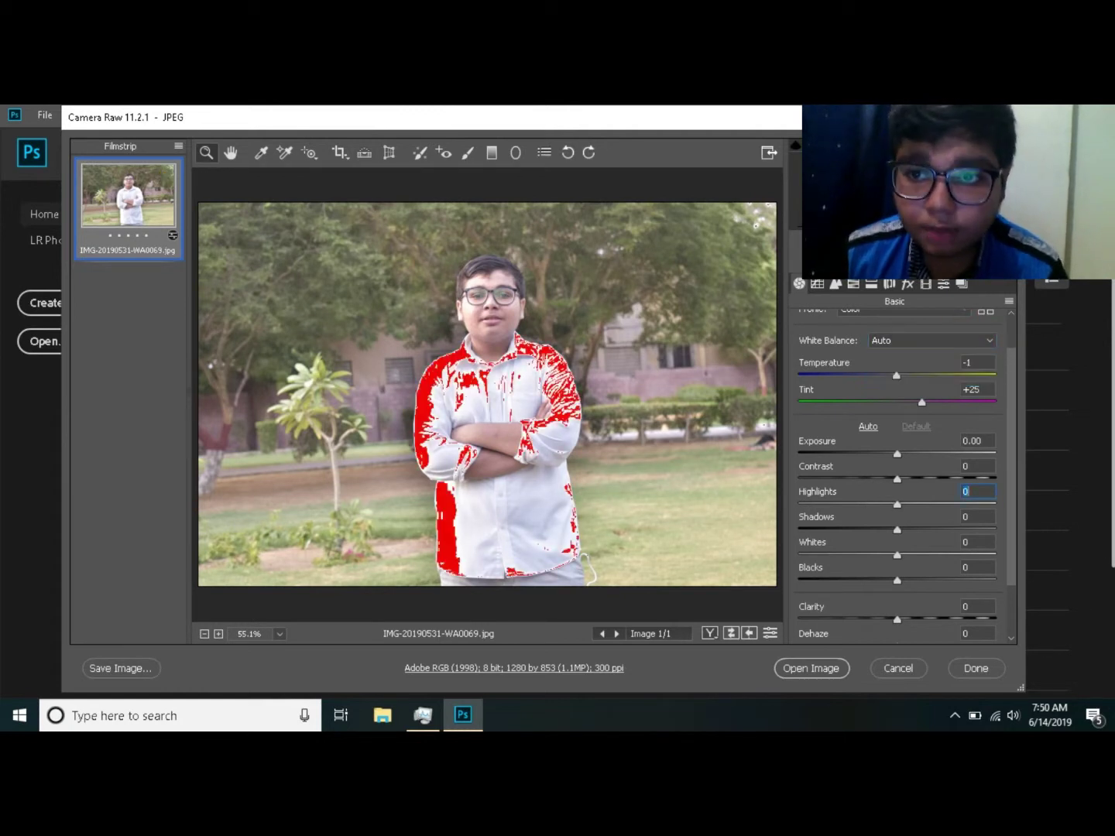
Step: Return white balance to As Shot, then set Temperature +7 and Tint +24
click(933, 341)
click(929, 327)
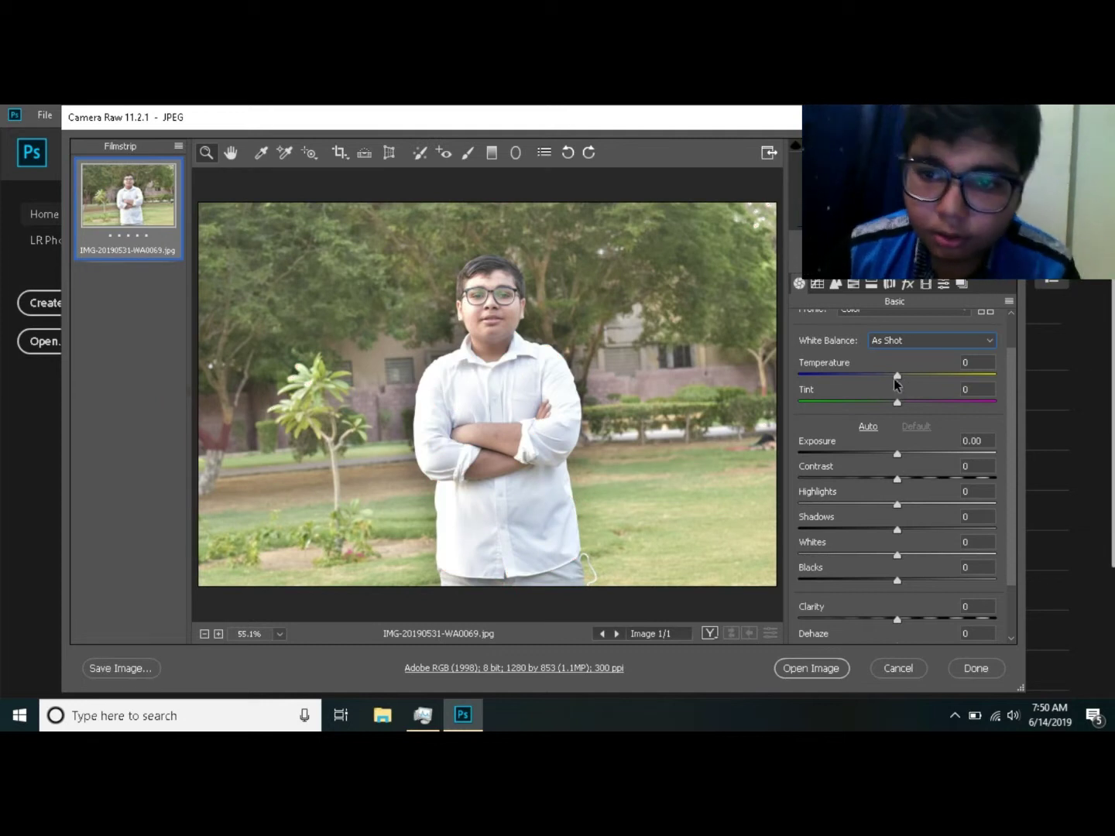
click(895, 377)
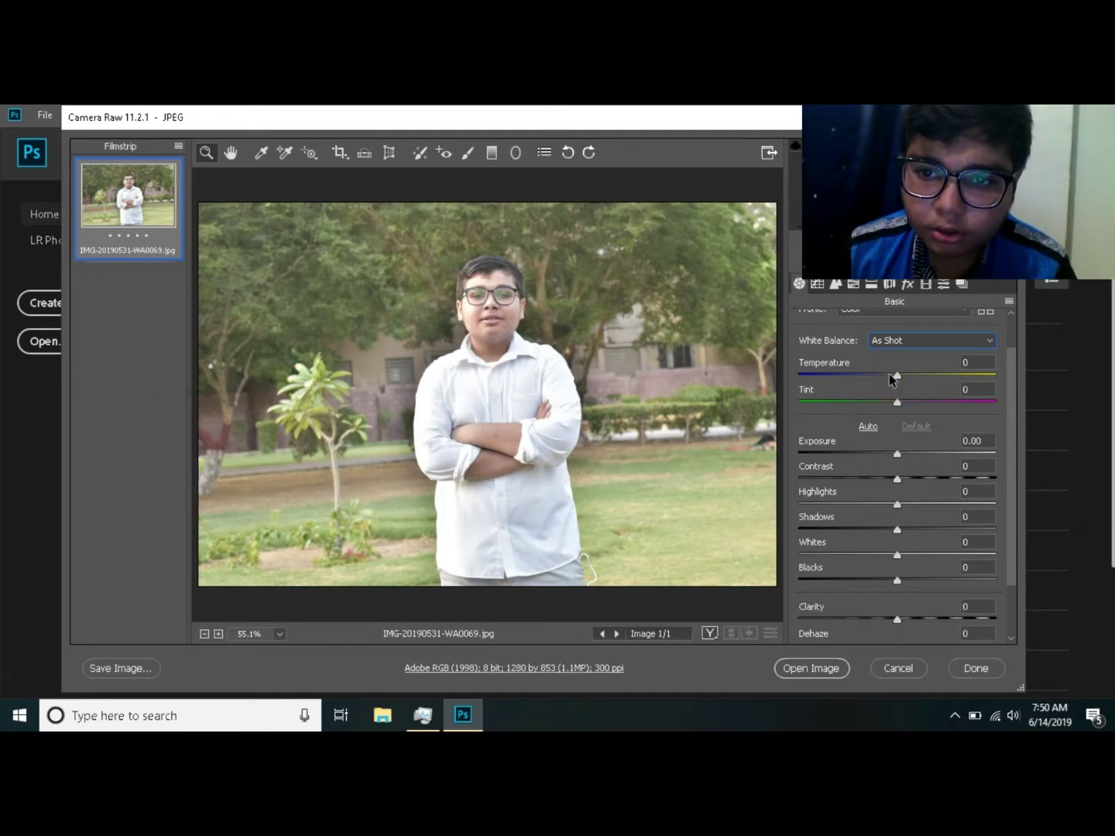
drag(890, 376, 903, 383)
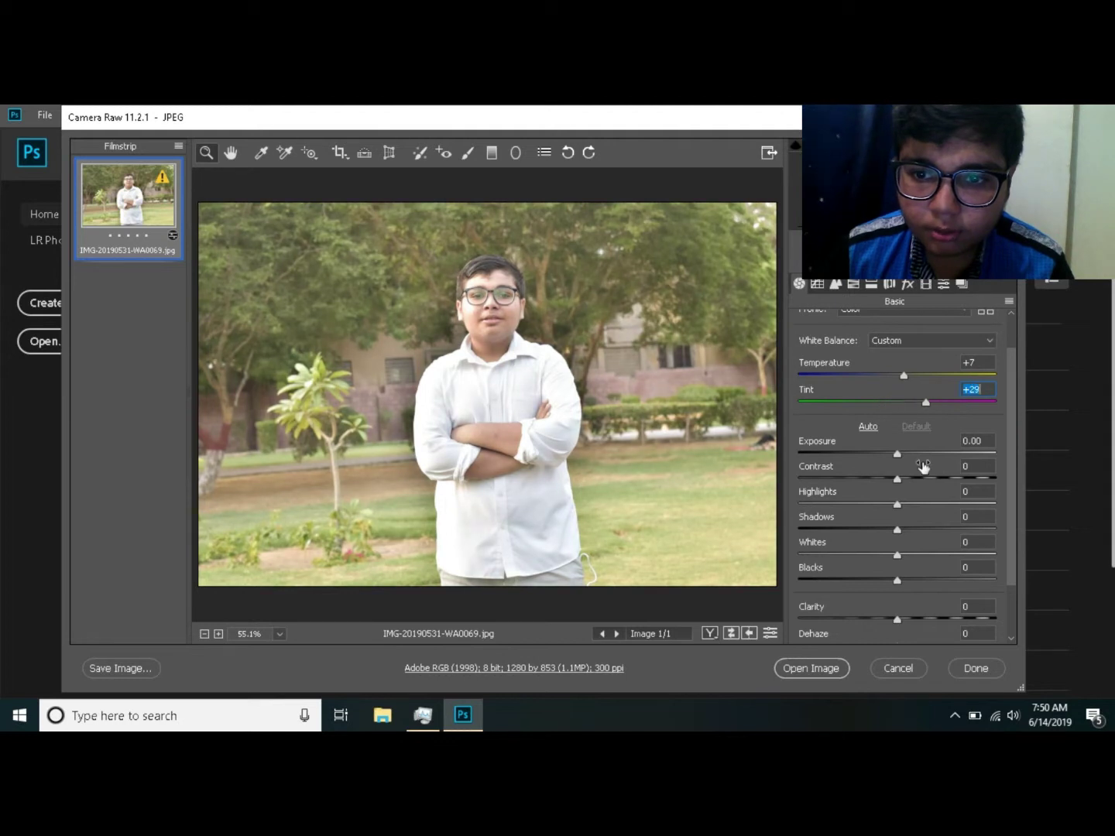
Step: Apply Auto tone, then set Highlights -15, Contrast +4 and Exposure -0.25
click(868, 426)
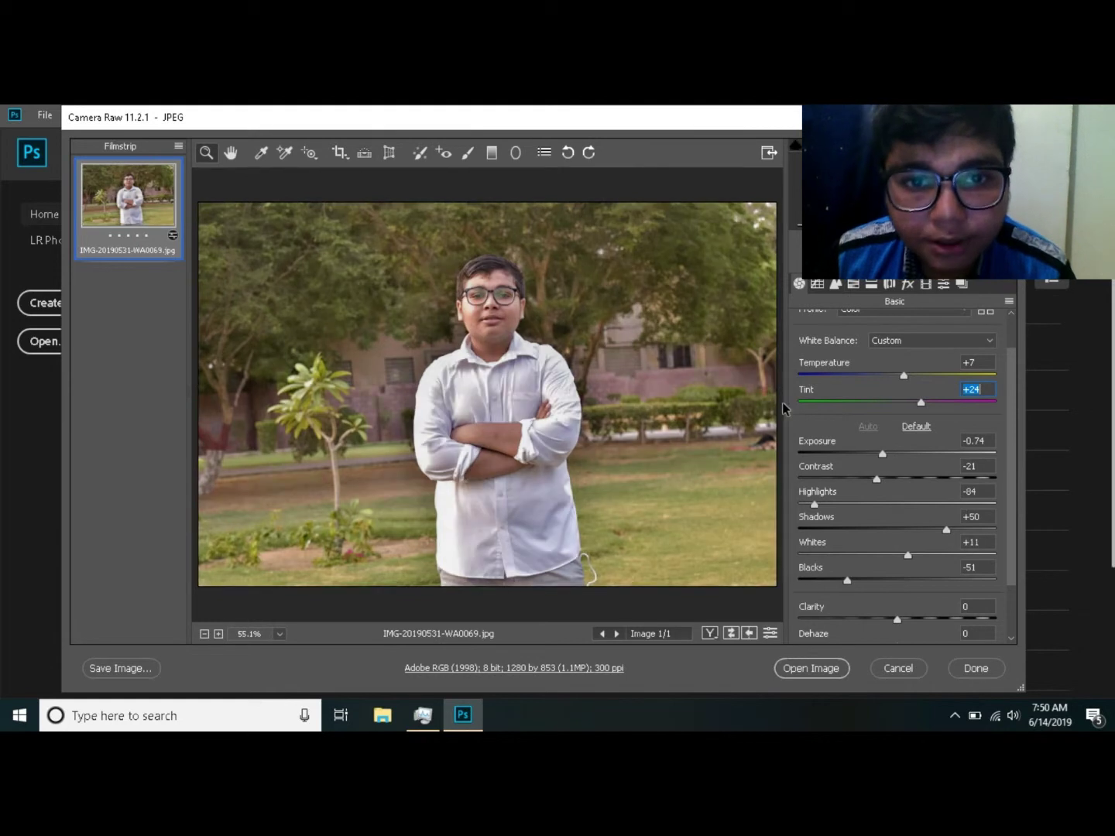
click(870, 504)
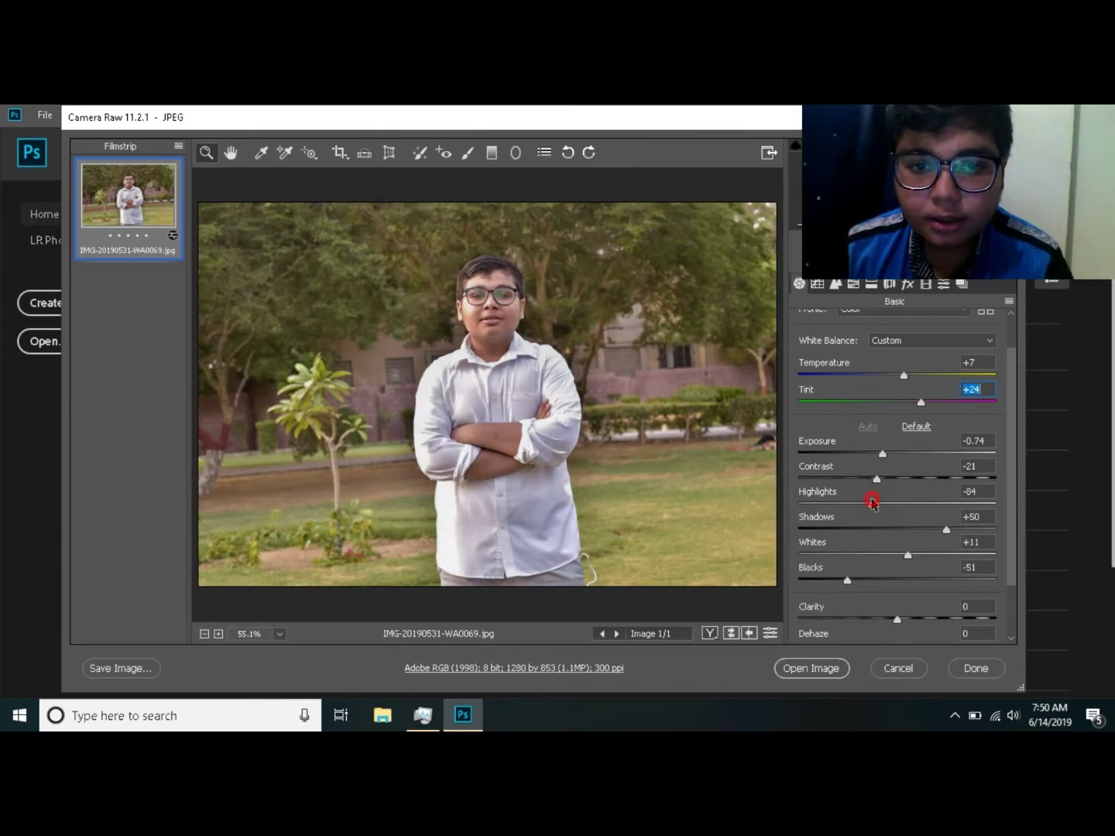
drag(870, 505, 868, 504)
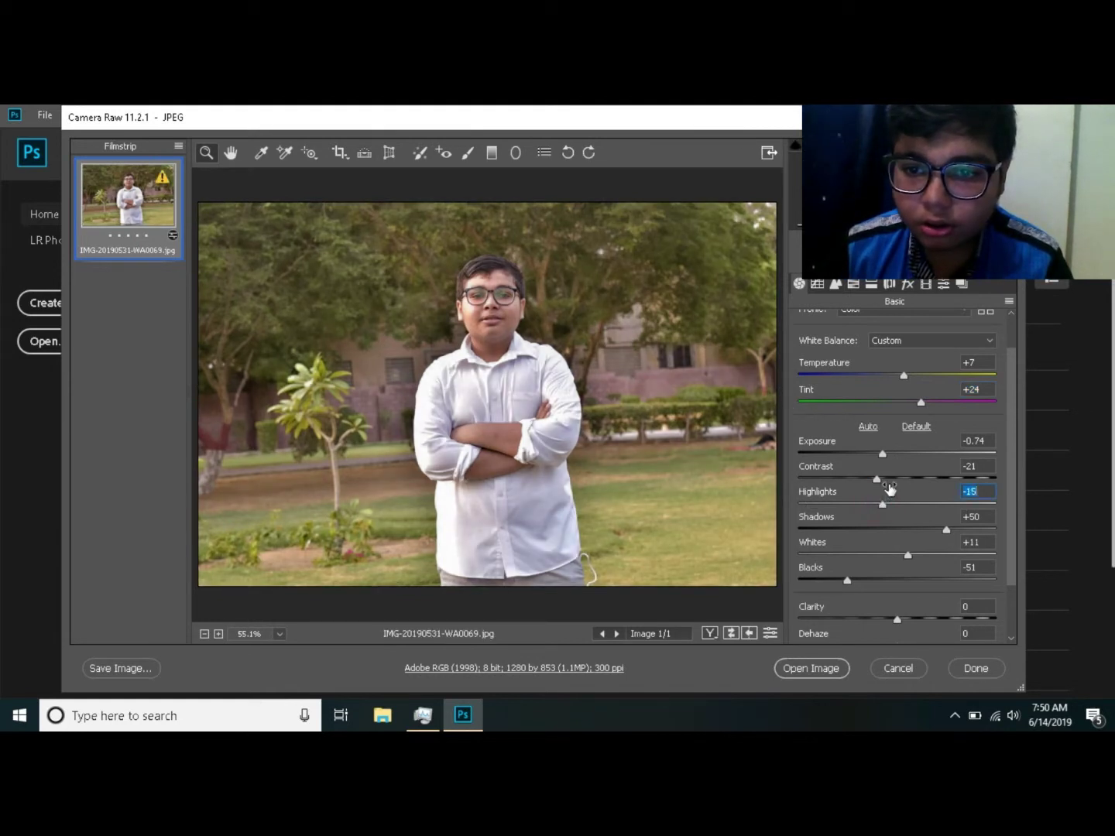
click(902, 477)
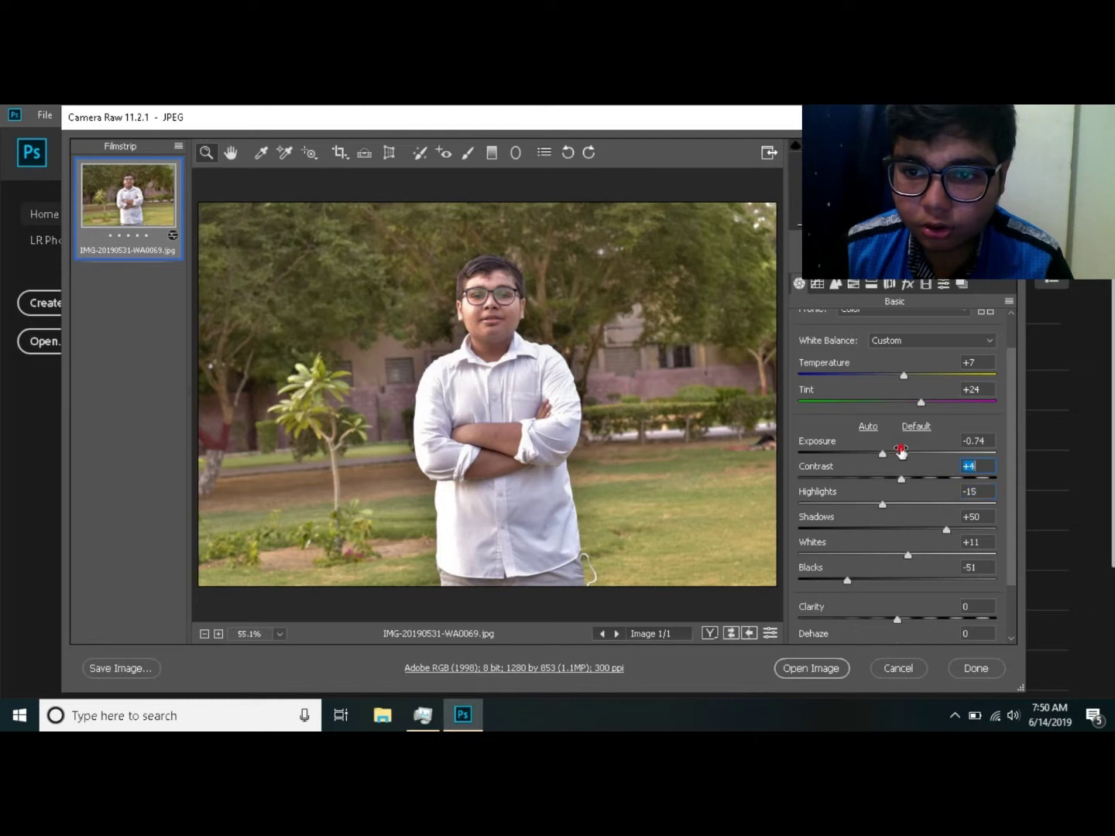
drag(900, 452, 896, 456)
click(889, 454)
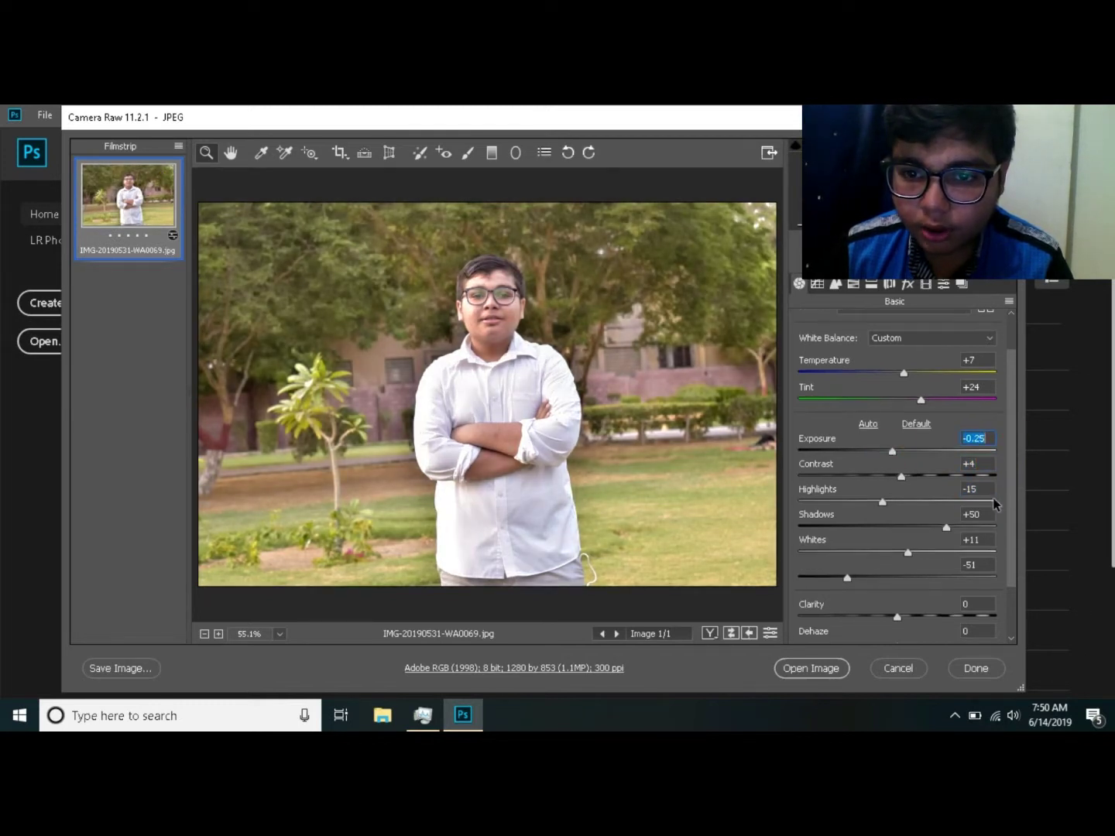
Step: Set Shadows -38, Whites -26 and Blacks -31
scroll(909, 474, down, 2)
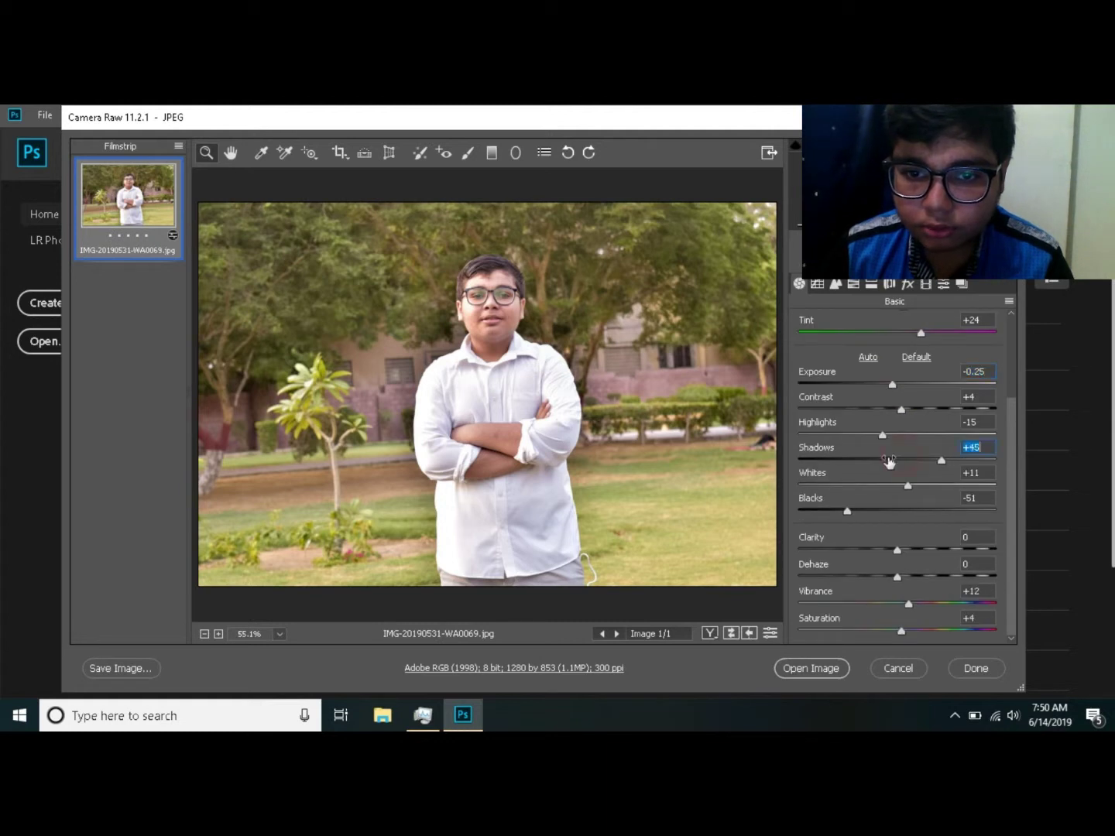
click(859, 458)
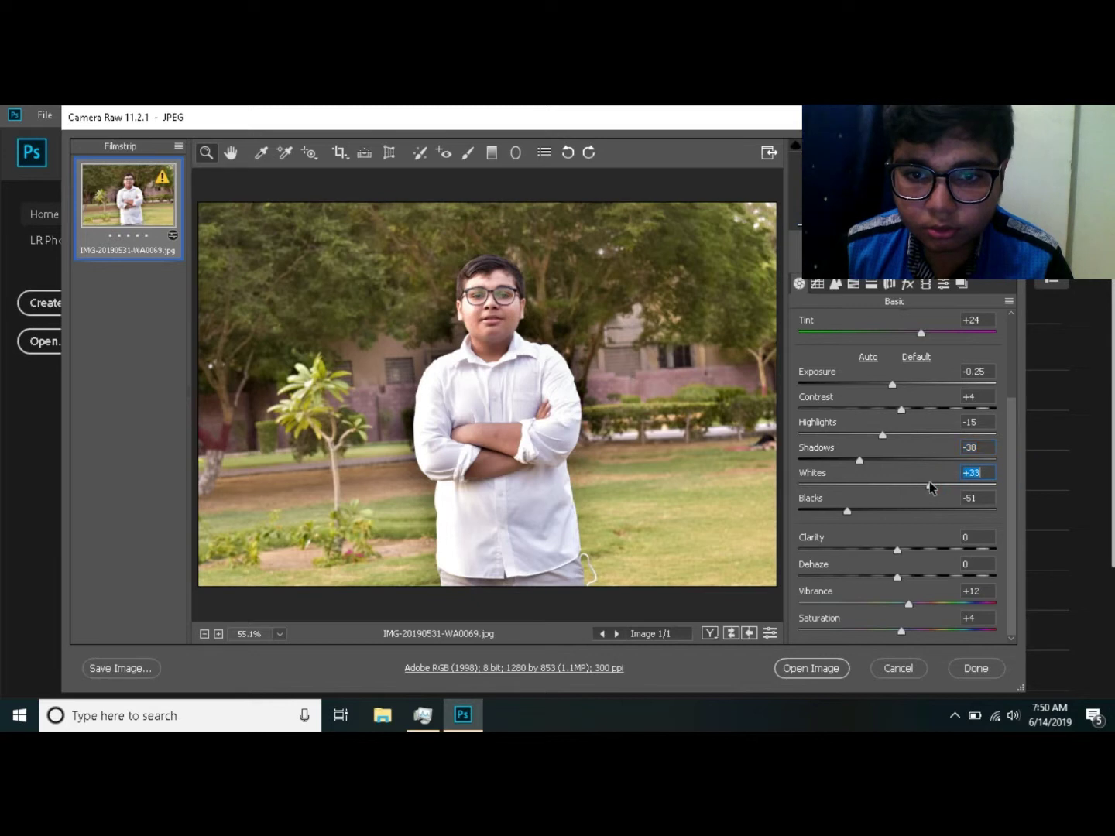
drag(930, 485, 829, 483)
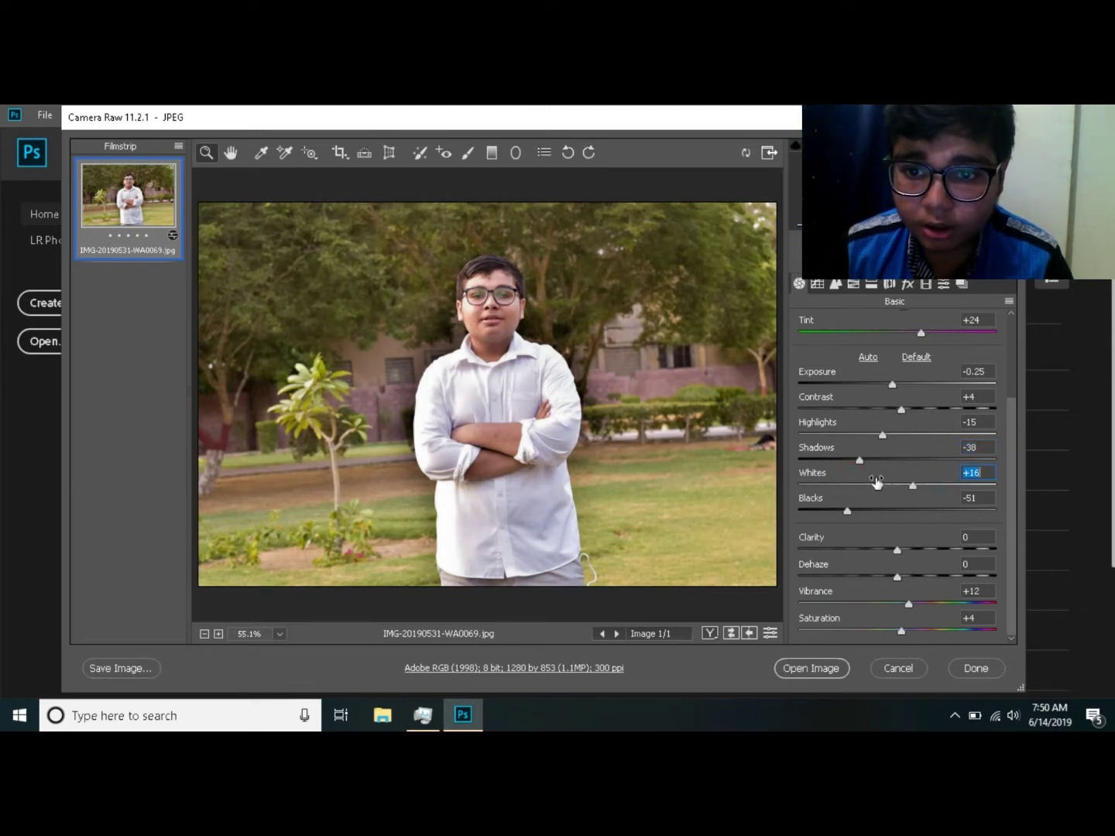
click(866, 486)
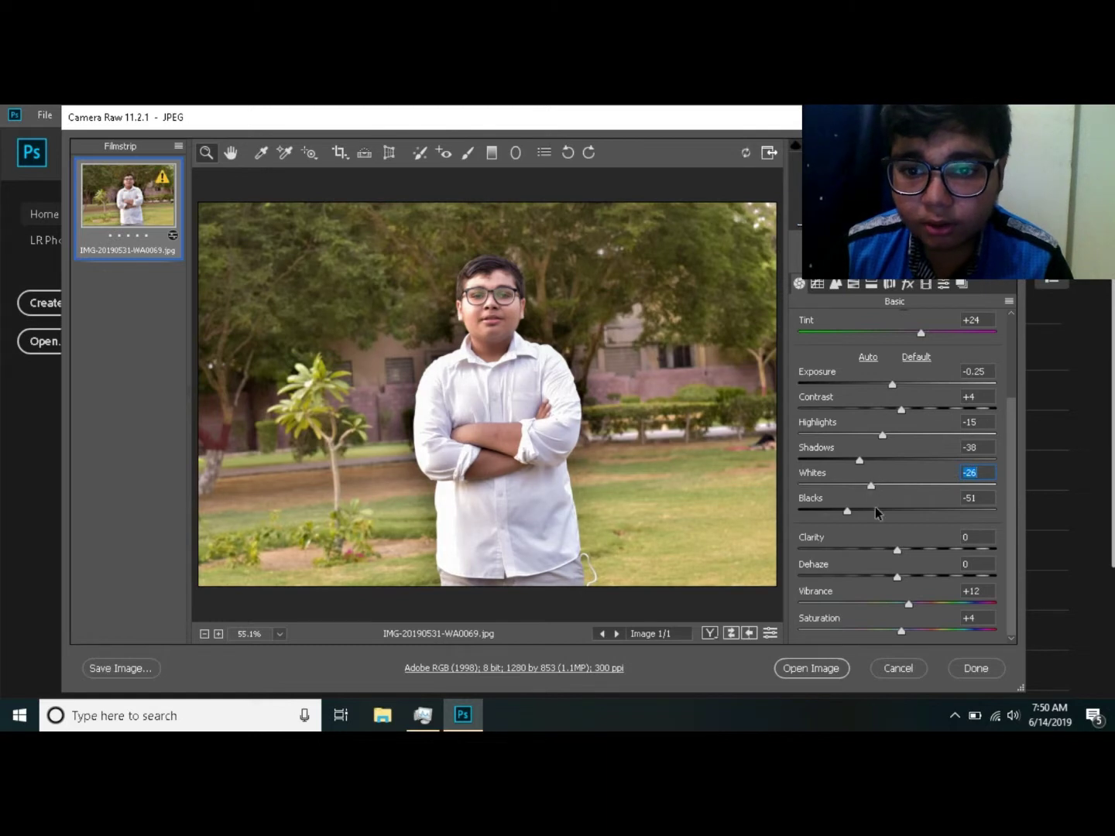
drag(874, 509, 915, 511)
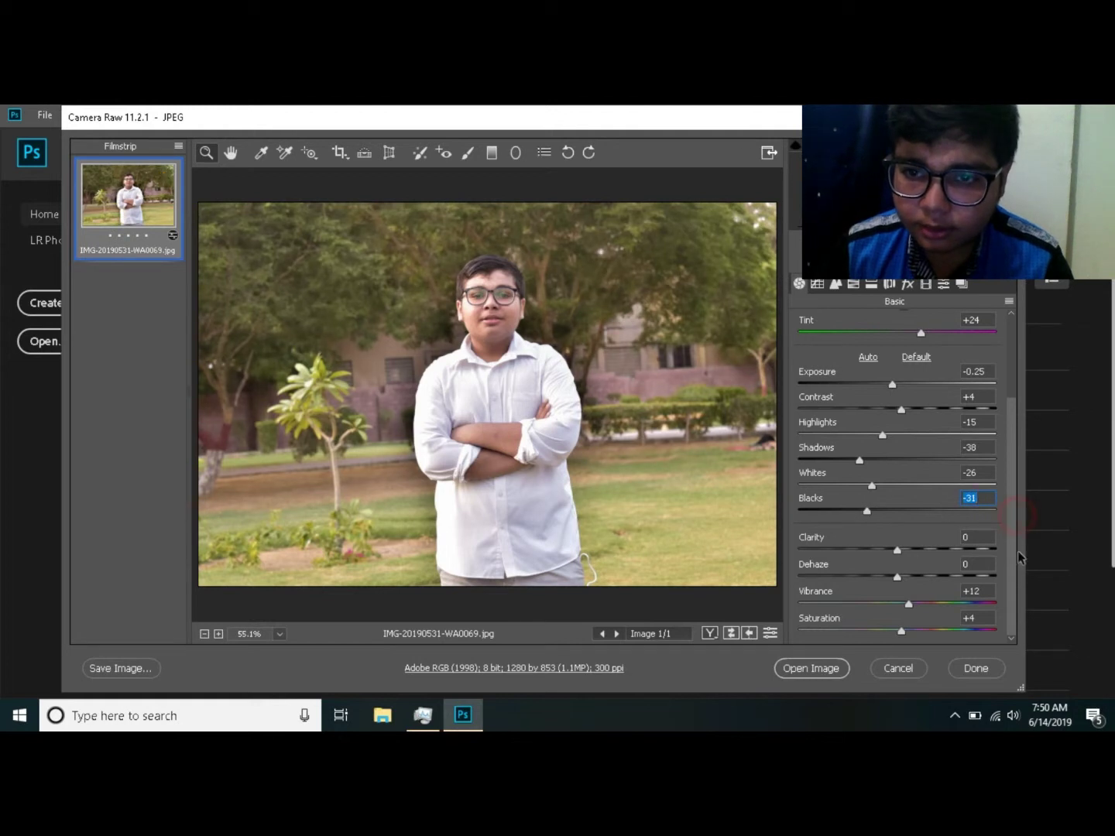
click(818, 283)
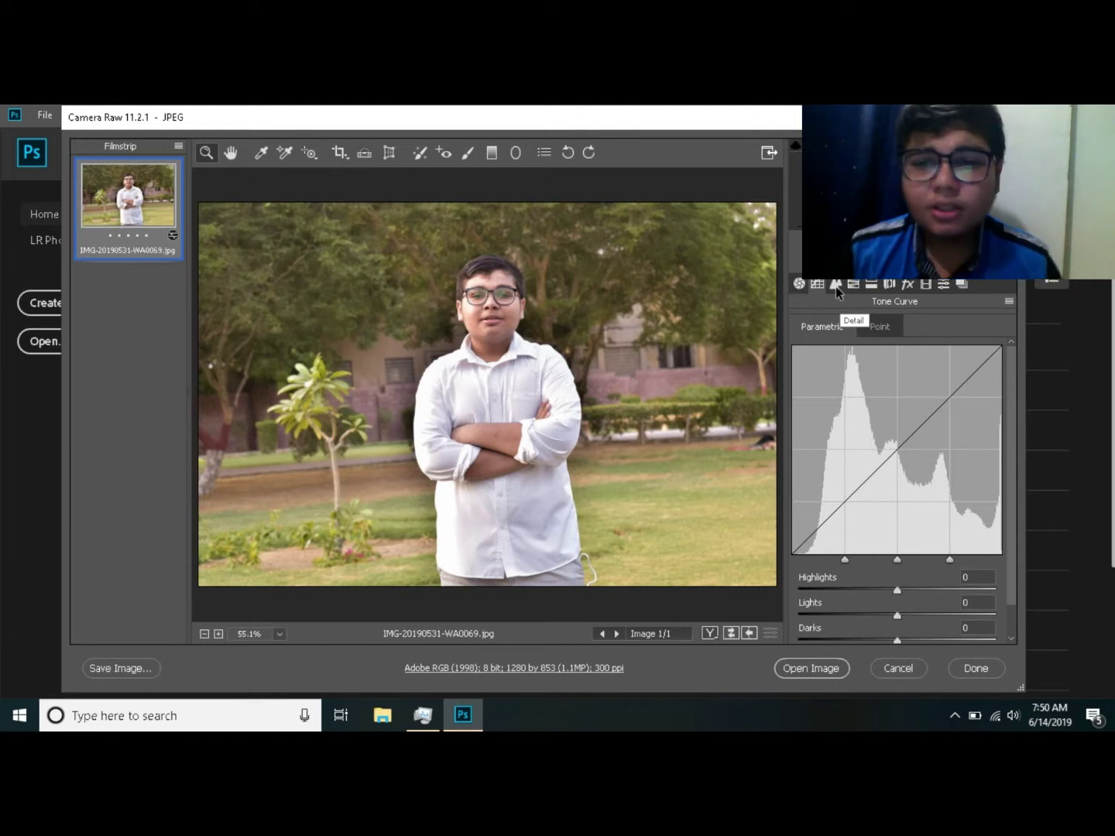
Step: Add sharpening Amount 18 and lower the parametric tone curve Highlights to -28
click(836, 285)
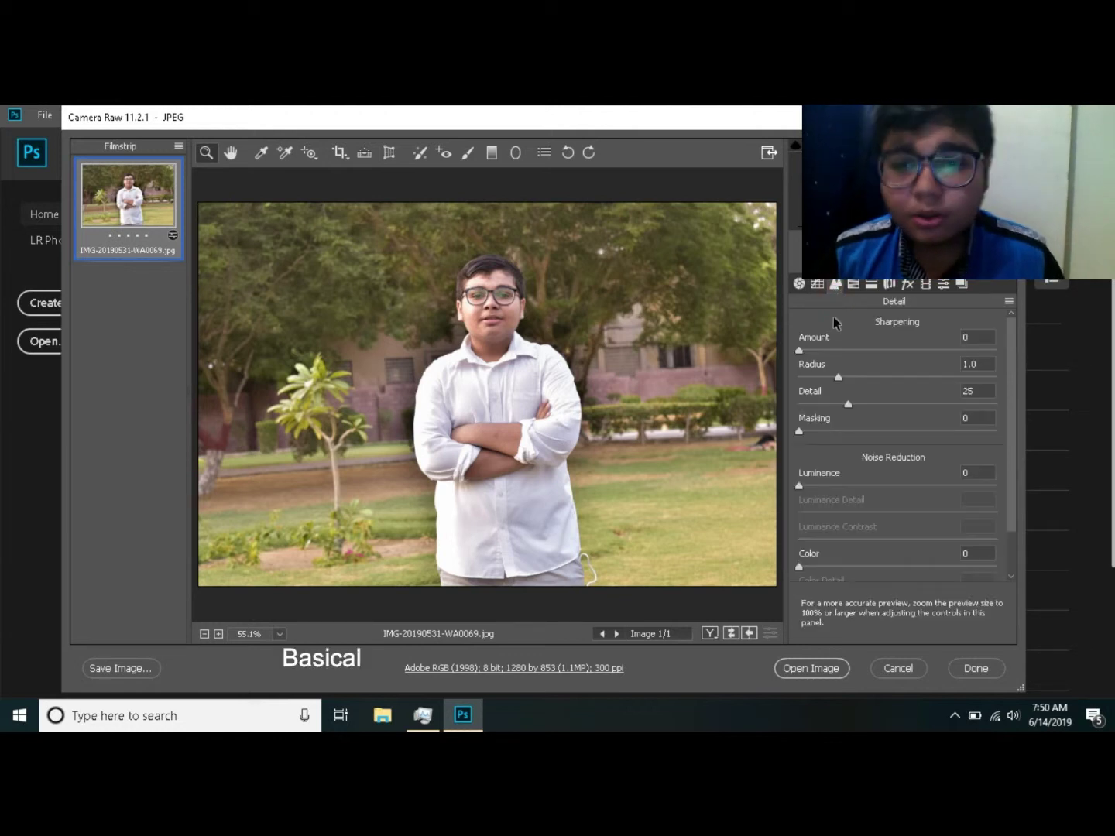
click(821, 345)
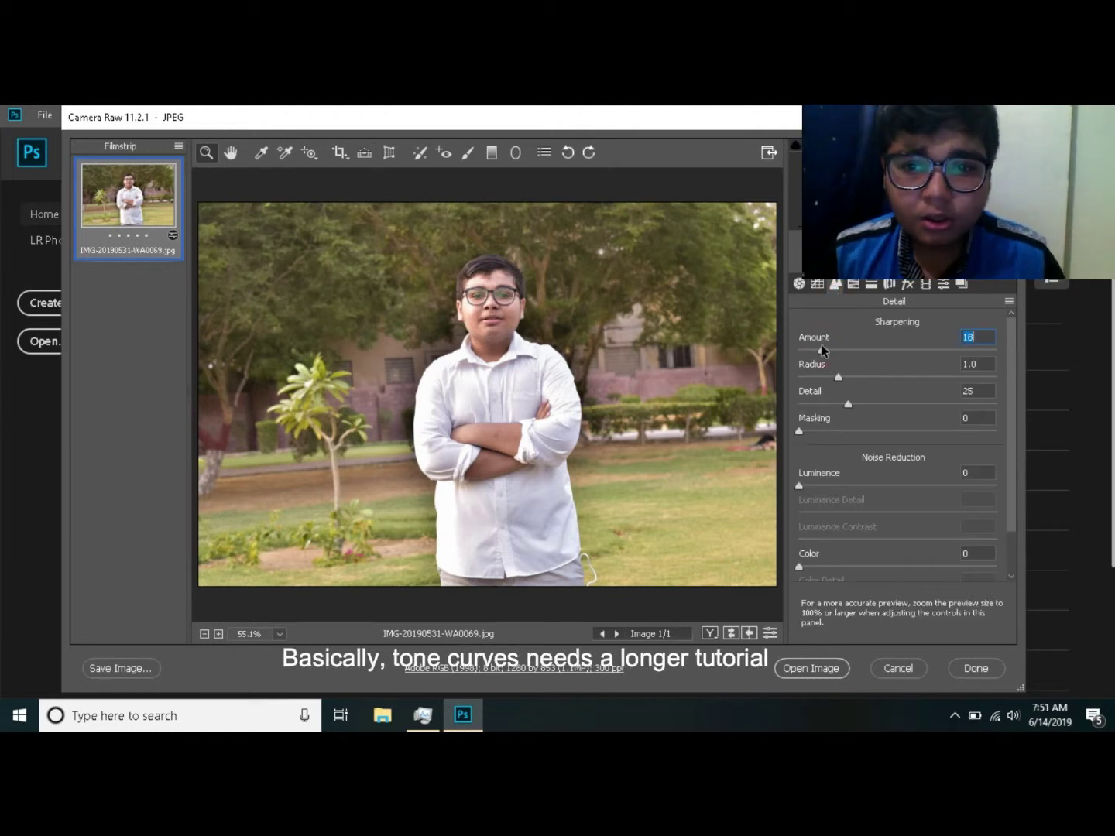
click(817, 284)
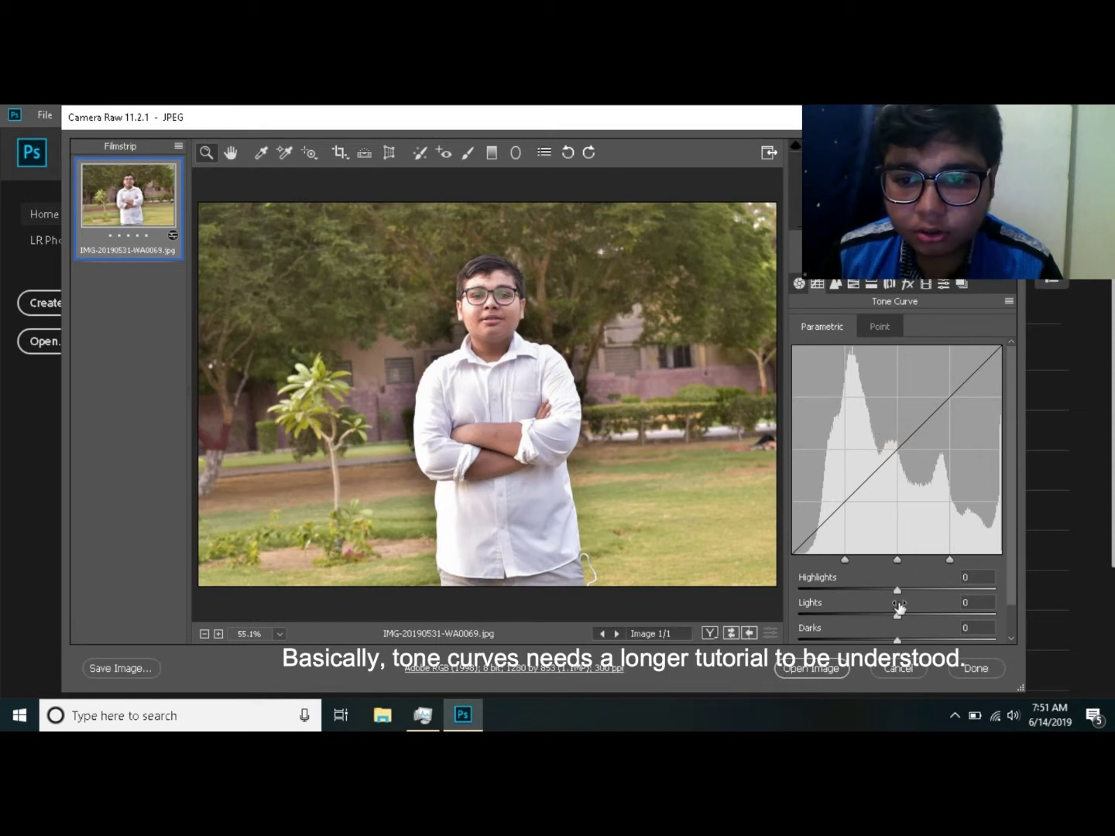
mouse_move(912, 587)
mouse_down()
mouse_move(851, 590)
mouse_move(869, 590)
mouse_up()
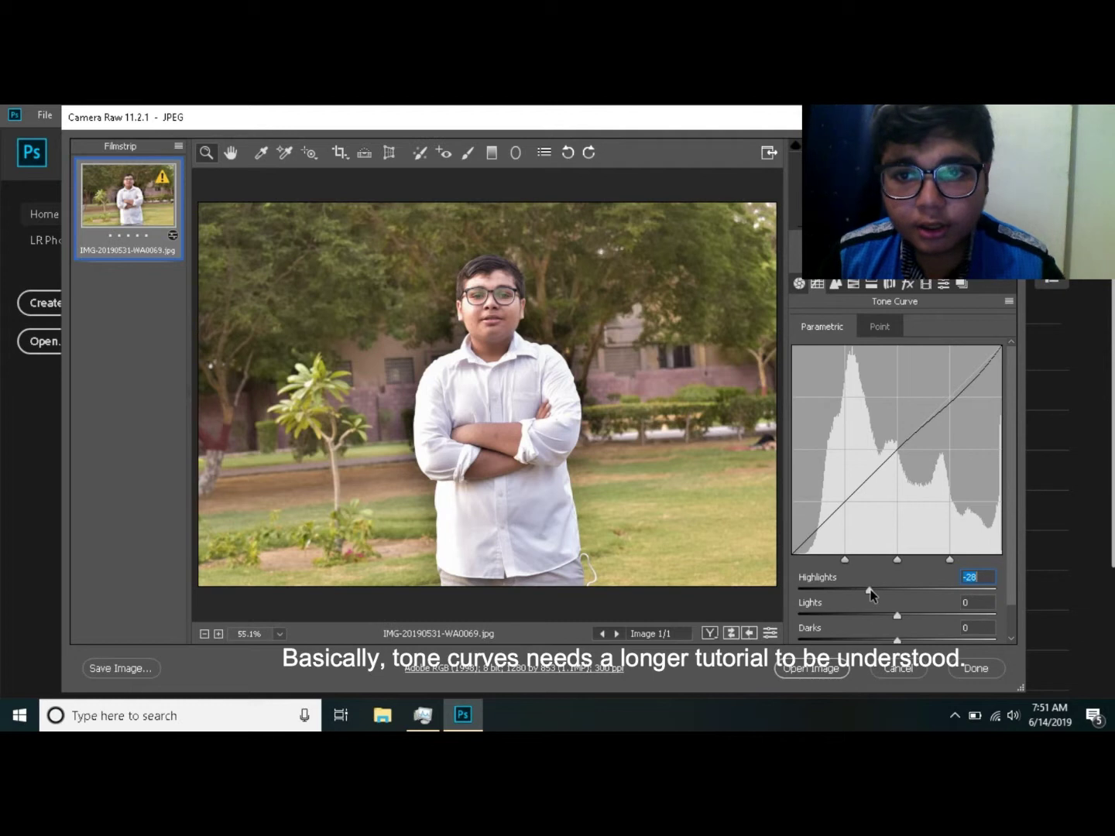
click(835, 284)
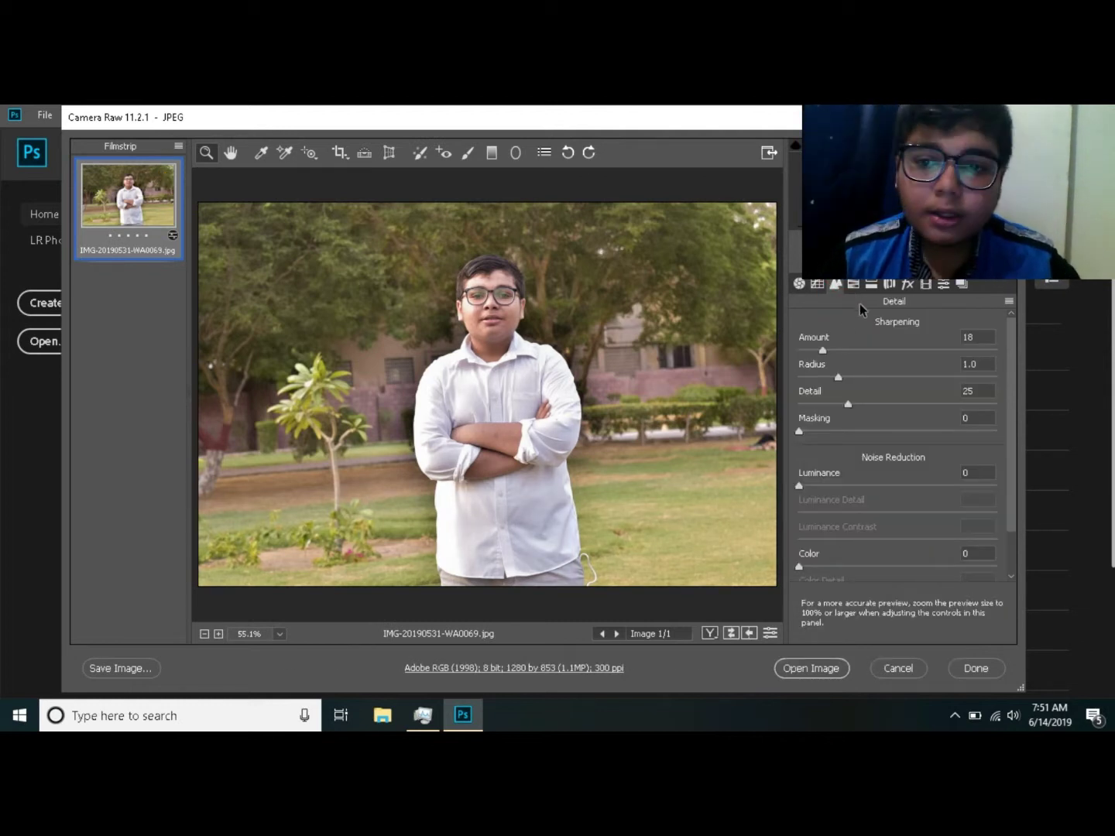
click(853, 284)
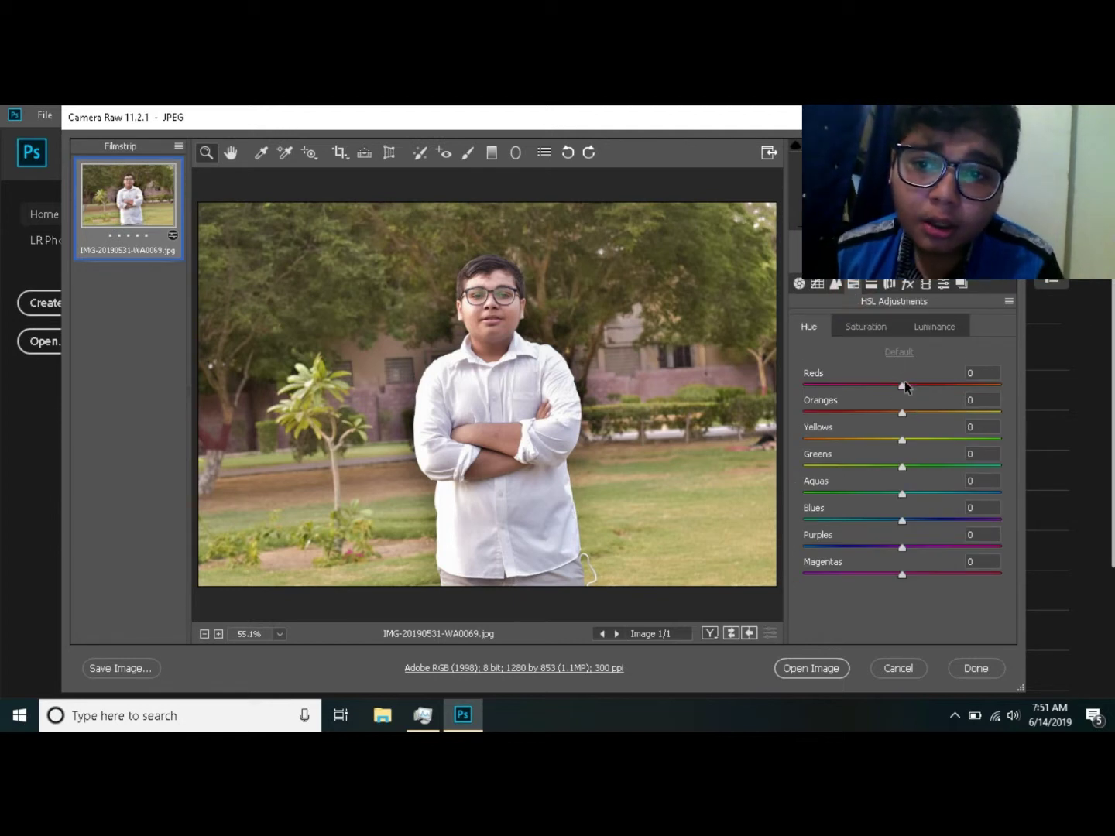
Step: Set HSL Hue to Reds -24, Greens -46 and Yellows -40
drag(902, 386, 867, 393)
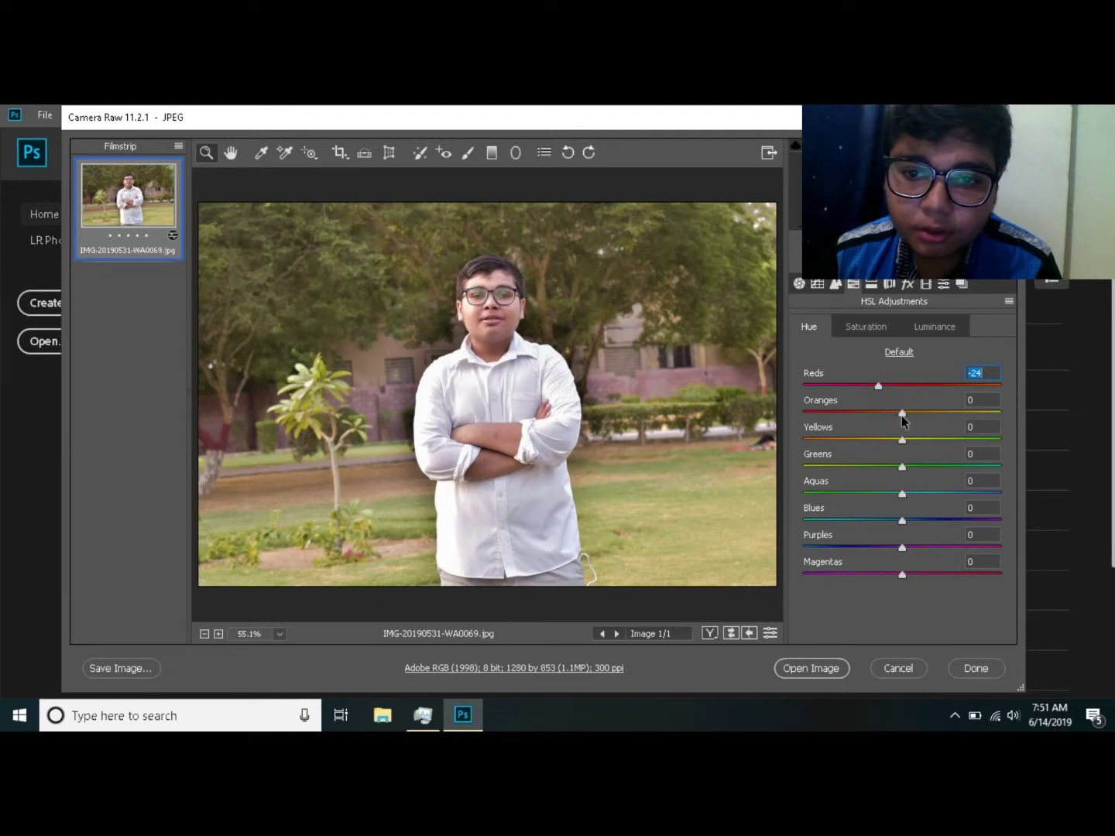
click(856, 468)
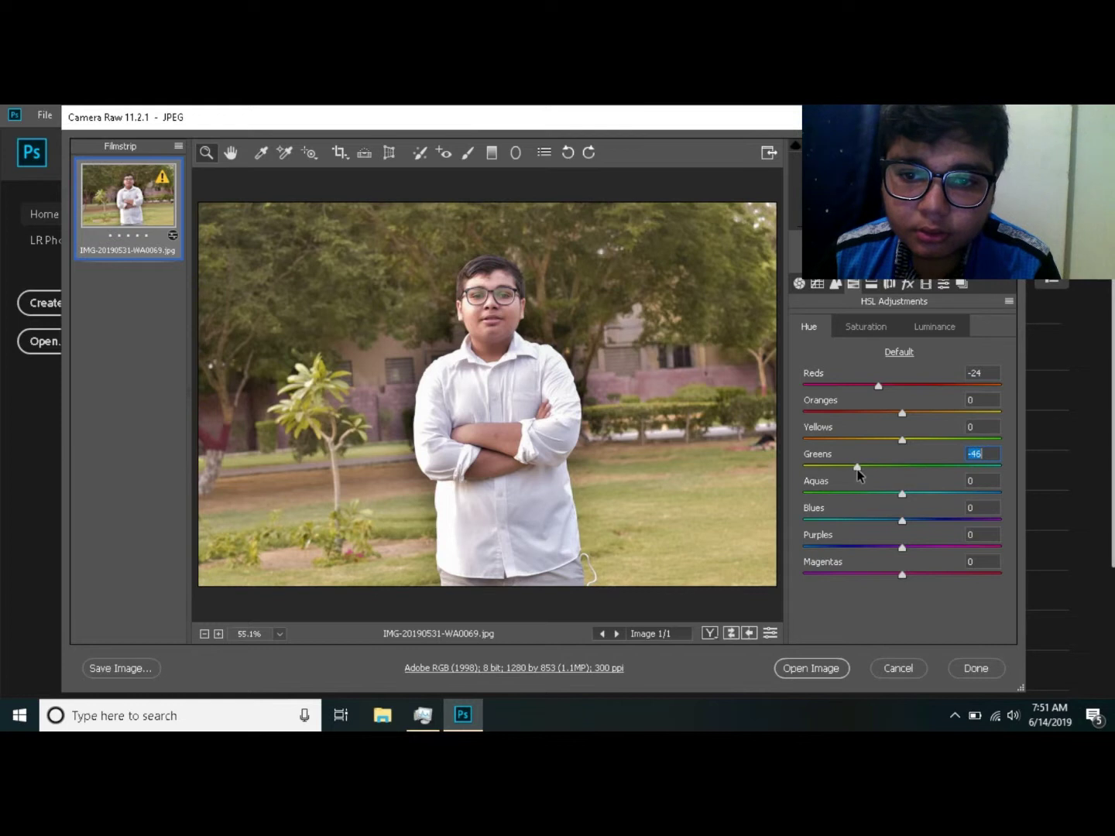
click(861, 441)
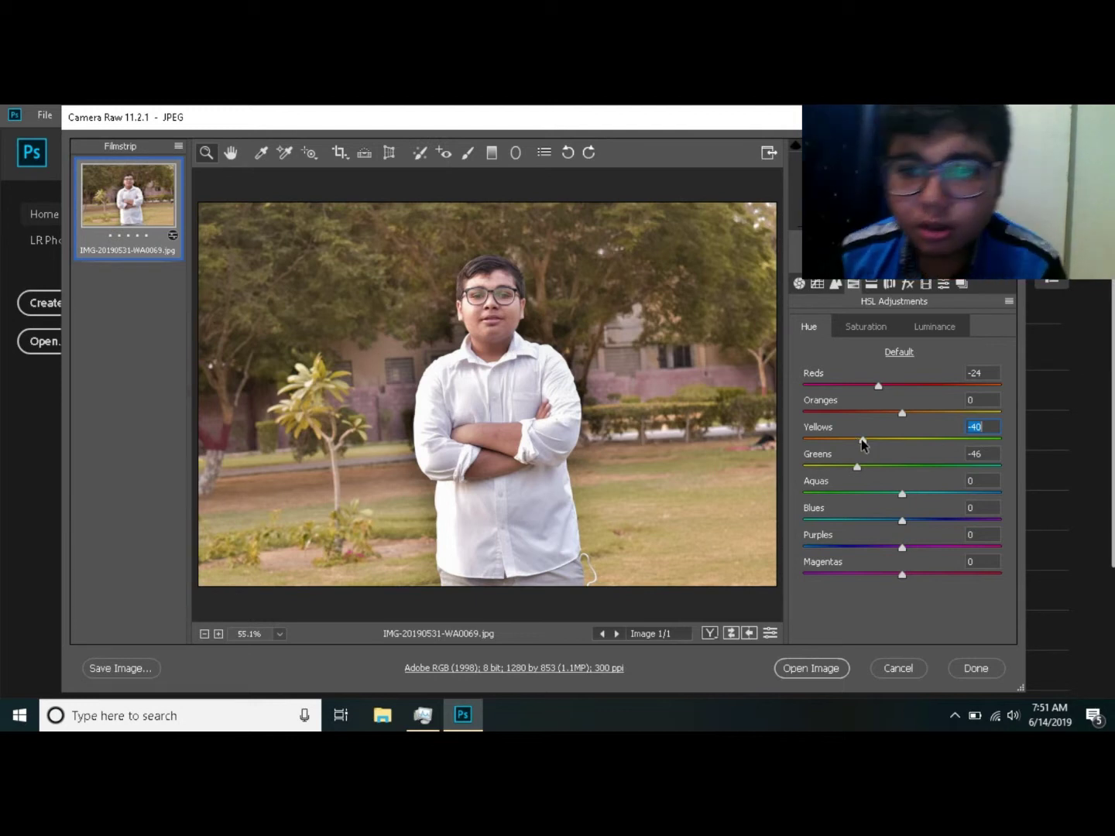
click(873, 325)
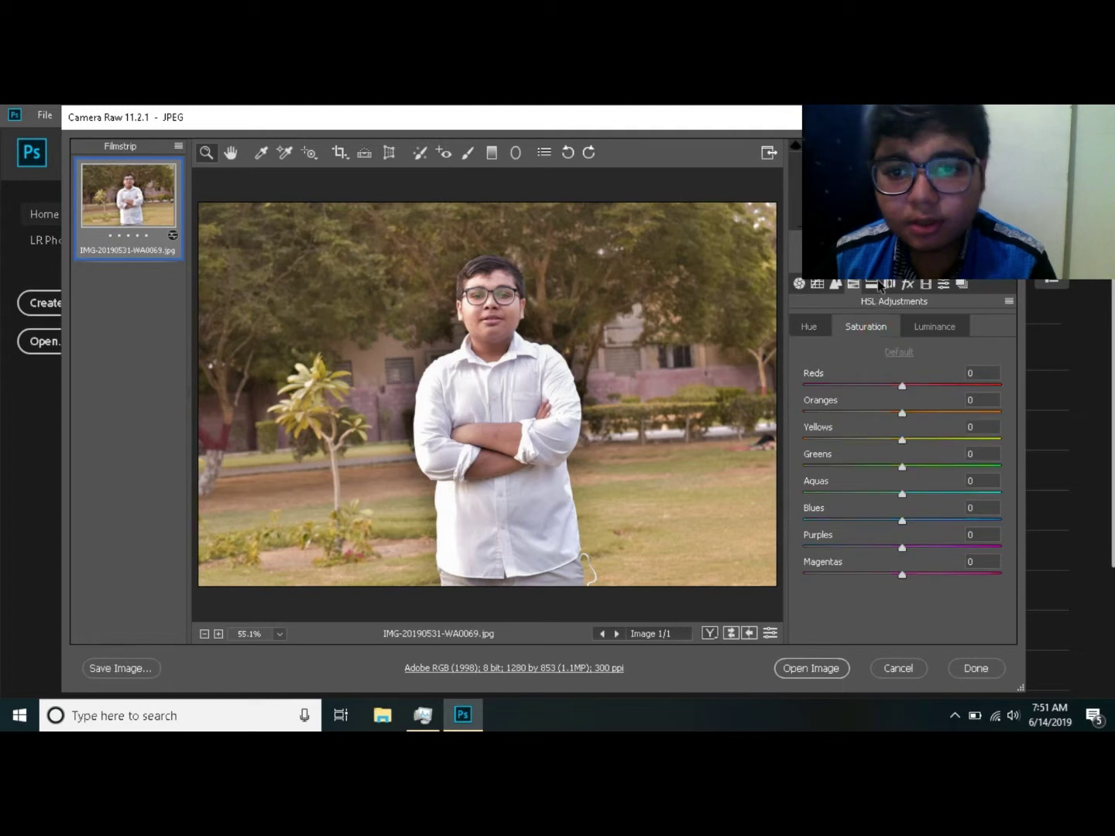
Step: Try a split-toning Highlights Hue of 83, then reset it to 0
click(856, 284)
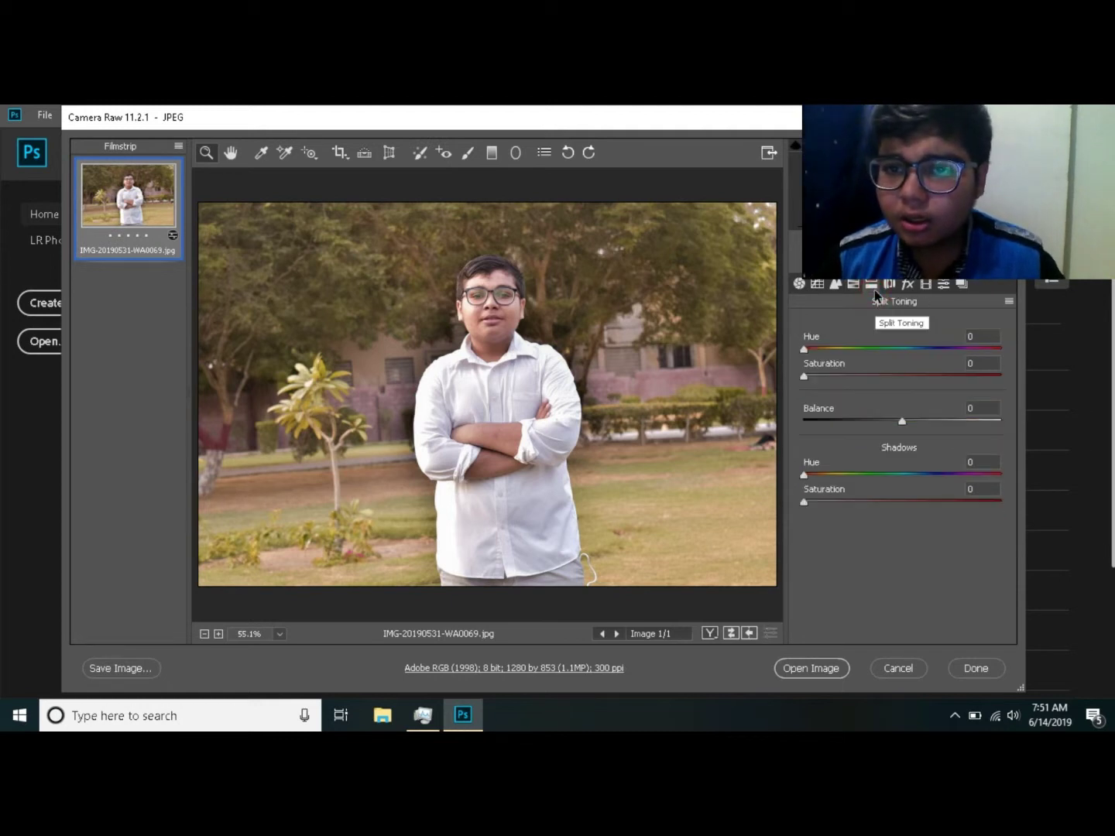
click(859, 285)
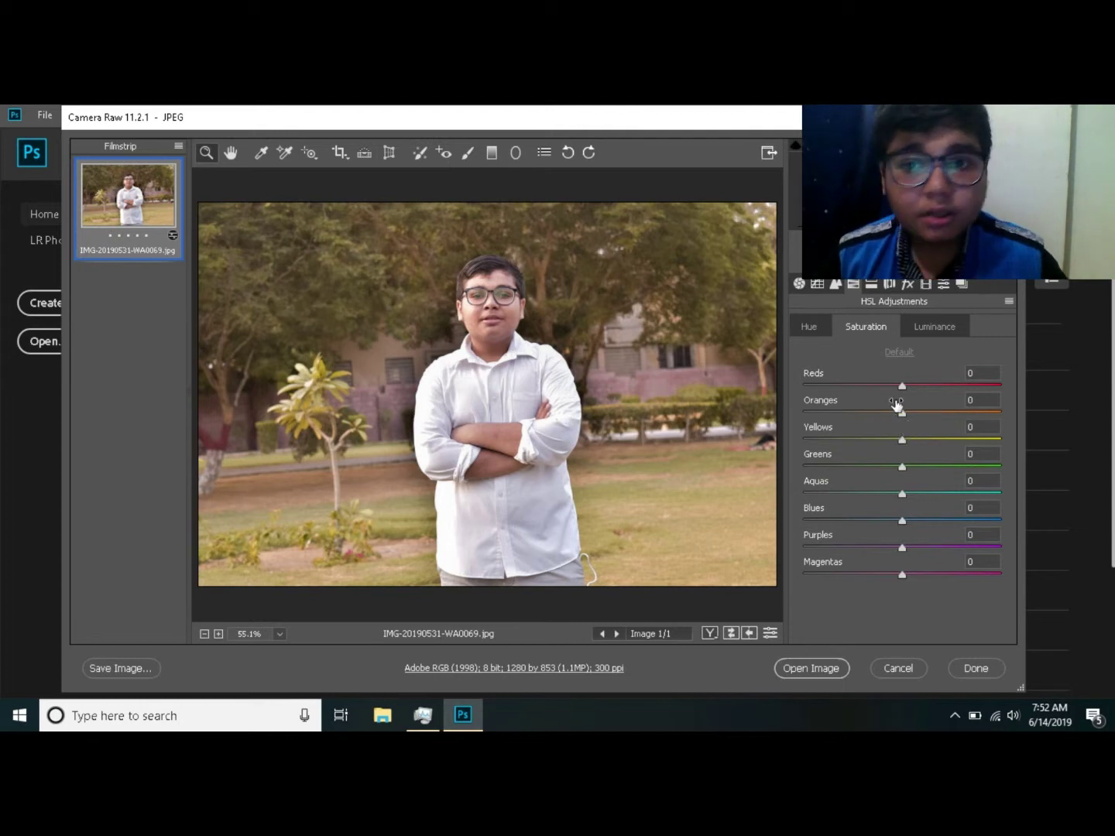
click(870, 285)
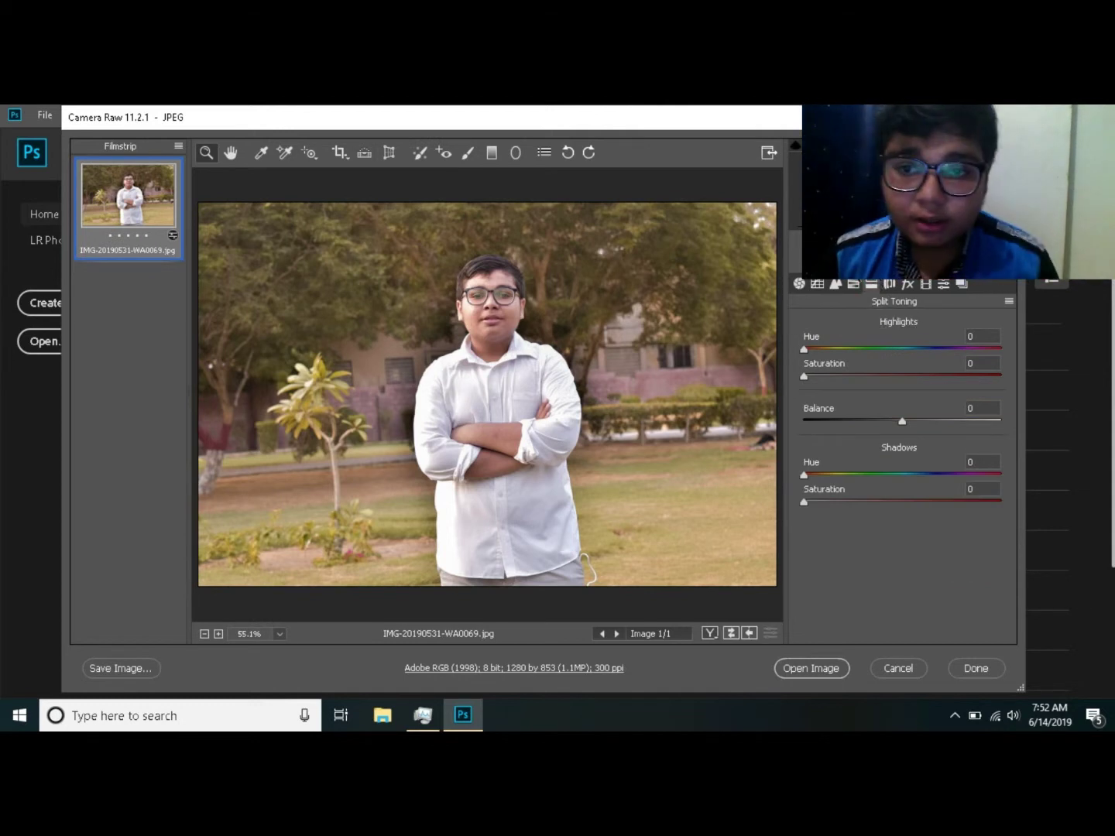
drag(857, 349, 847, 348)
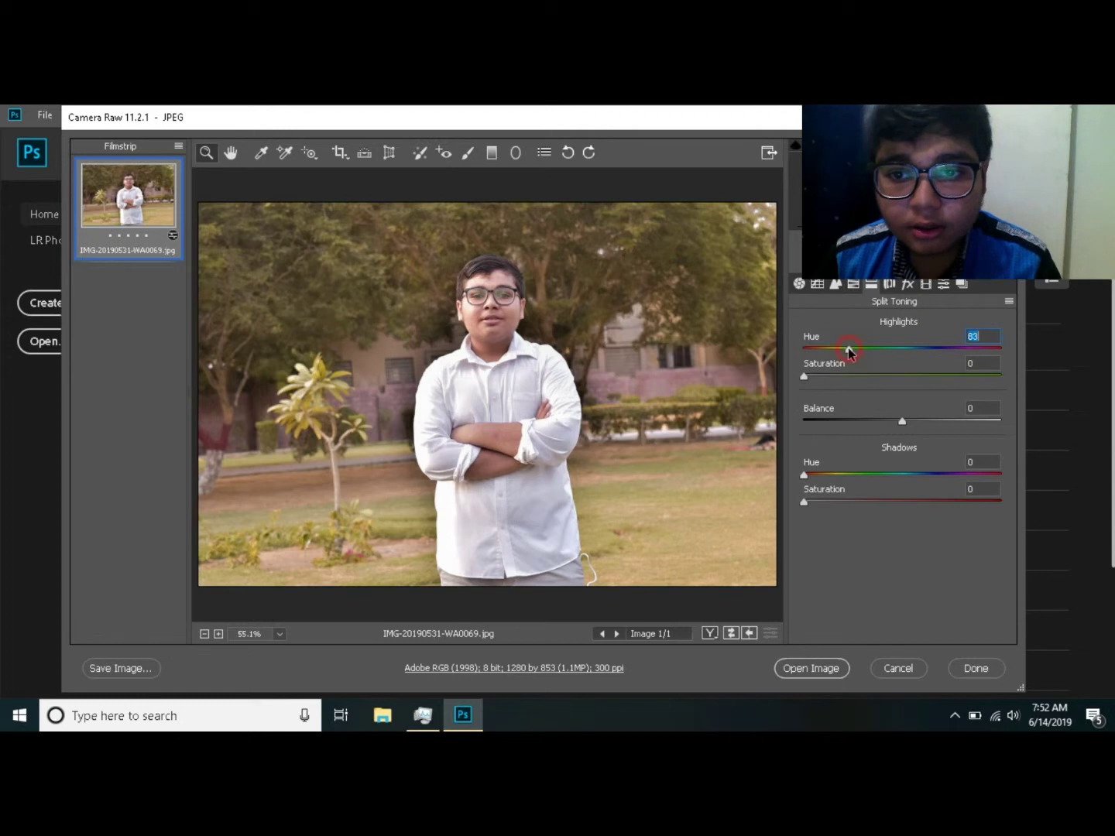
text(0)
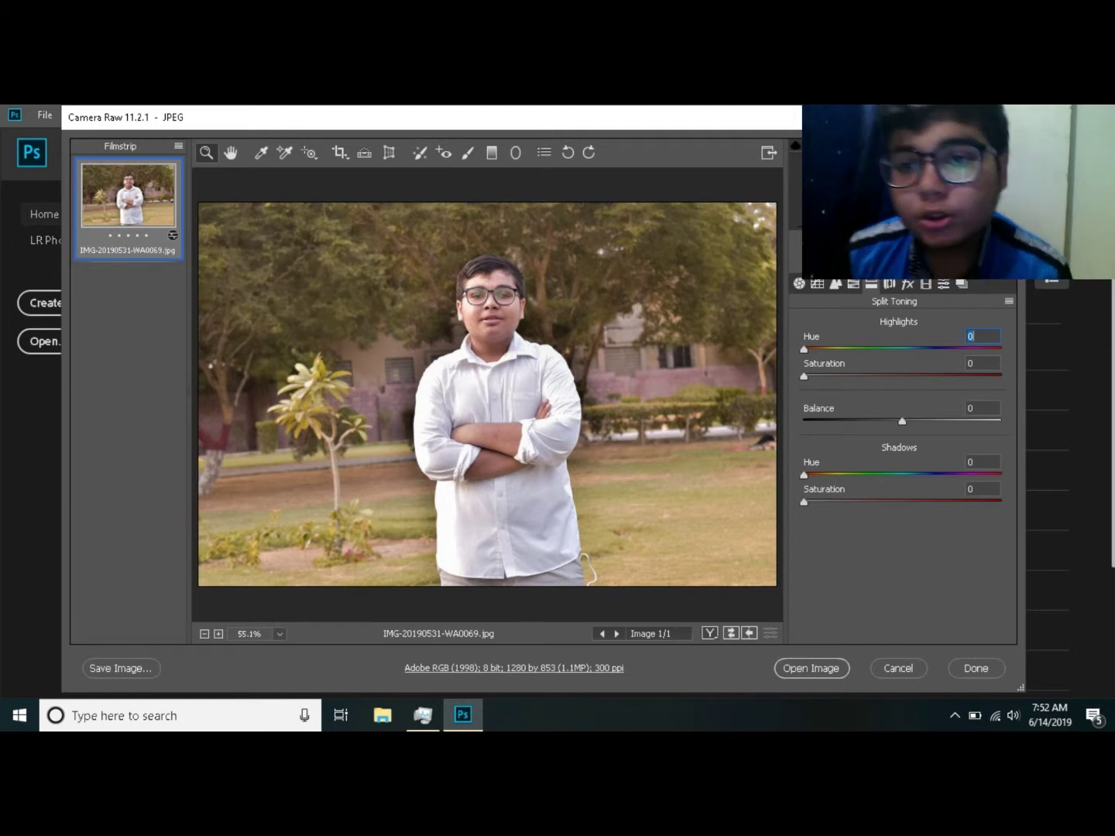
click(892, 284)
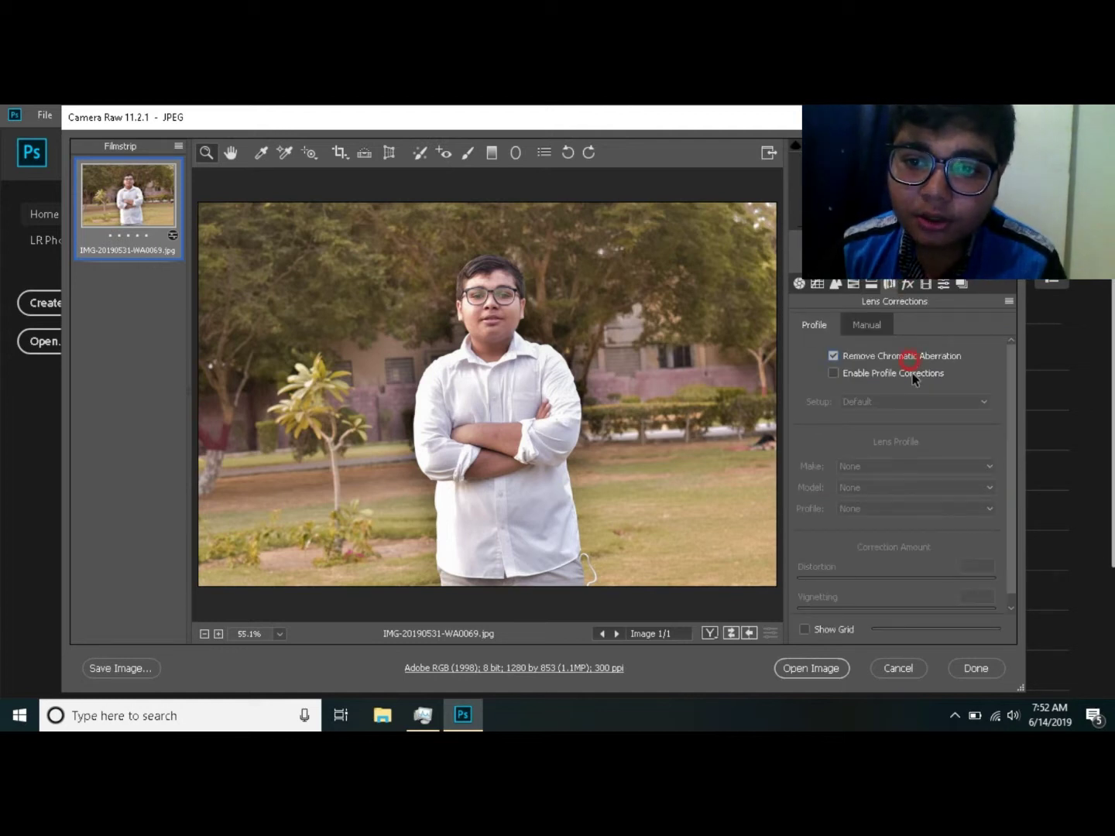
Step: Enable profile corrections with the Canon EF 24-70mm f/2.8 L USM lens and Vignetting 73
click(997, 386)
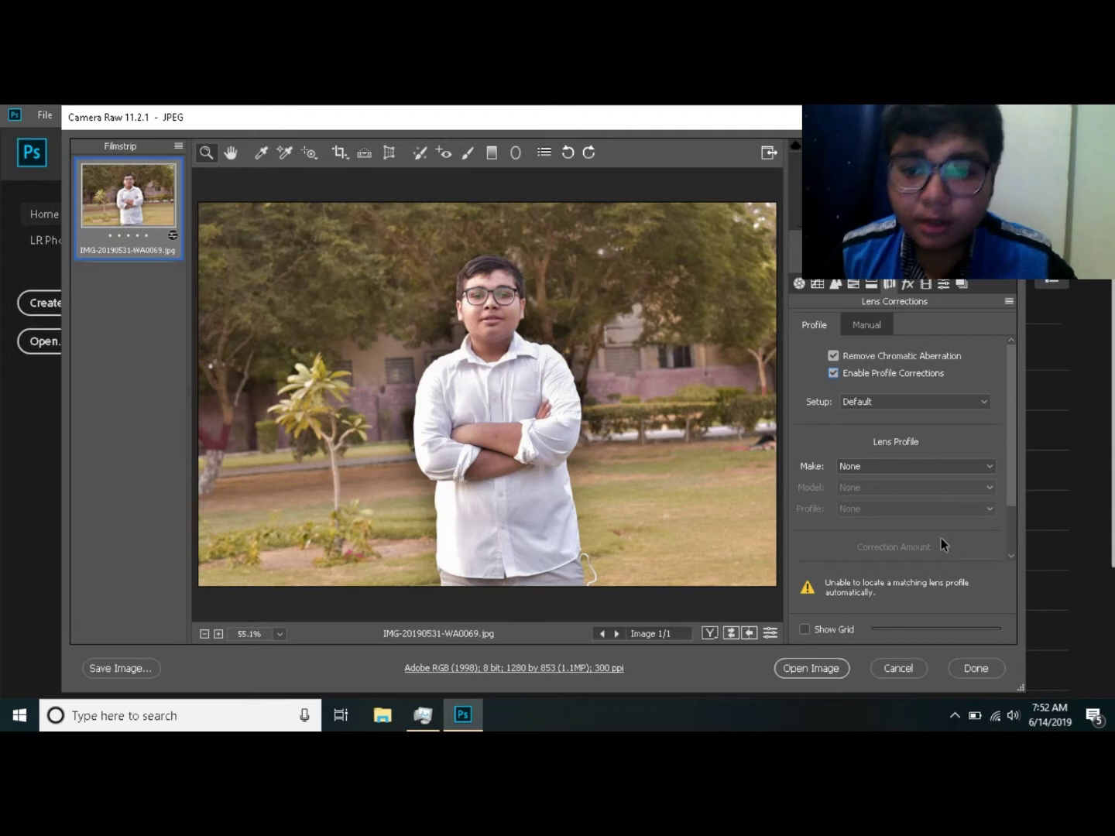
click(890, 407)
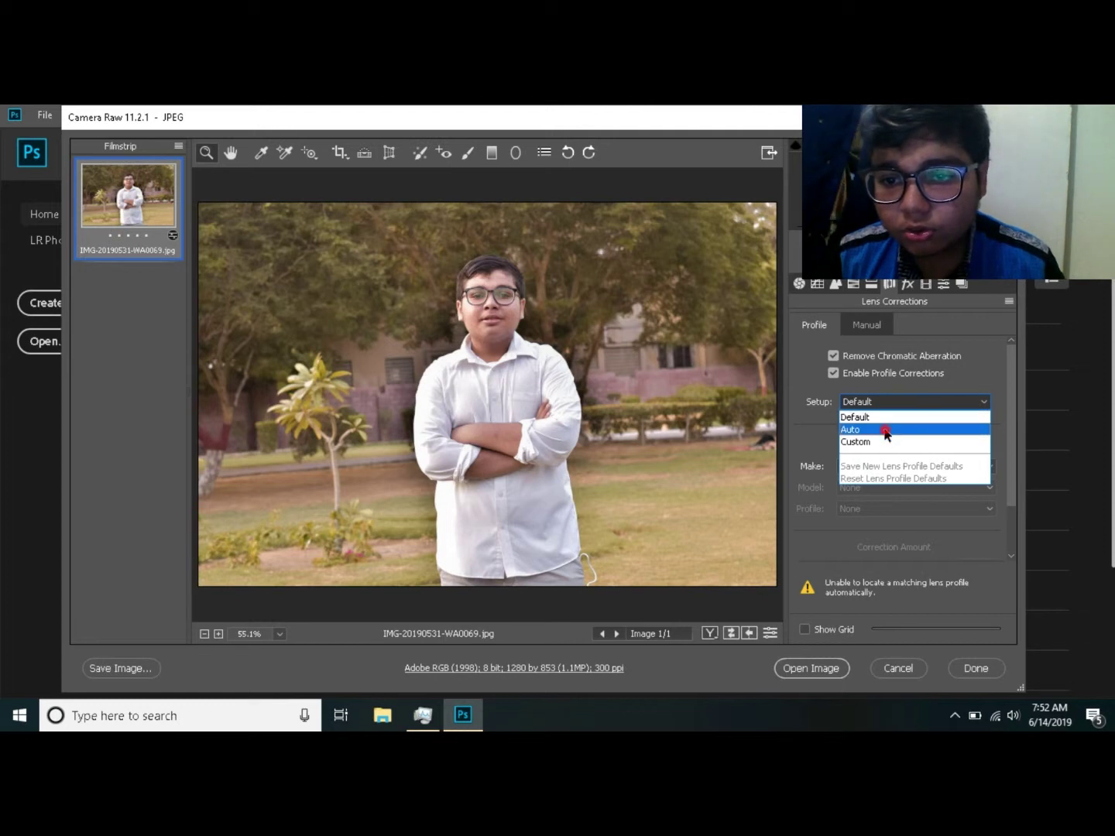
click(885, 428)
click(886, 467)
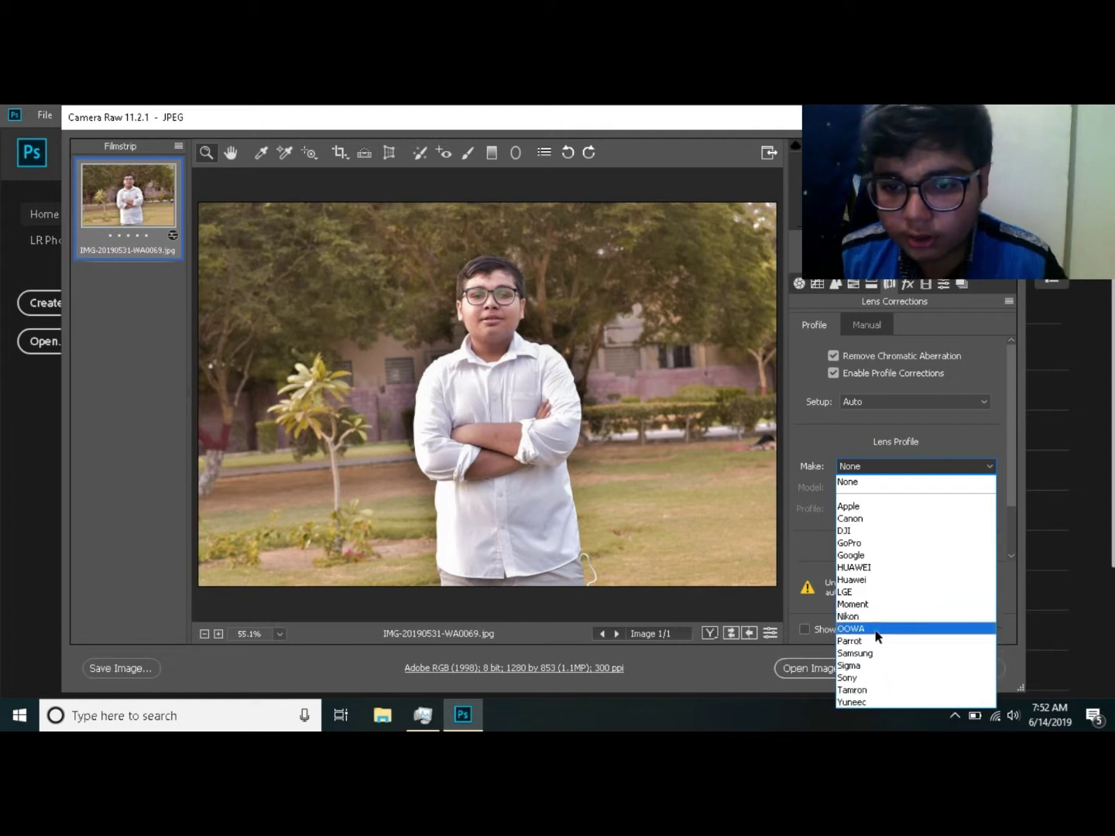
click(882, 519)
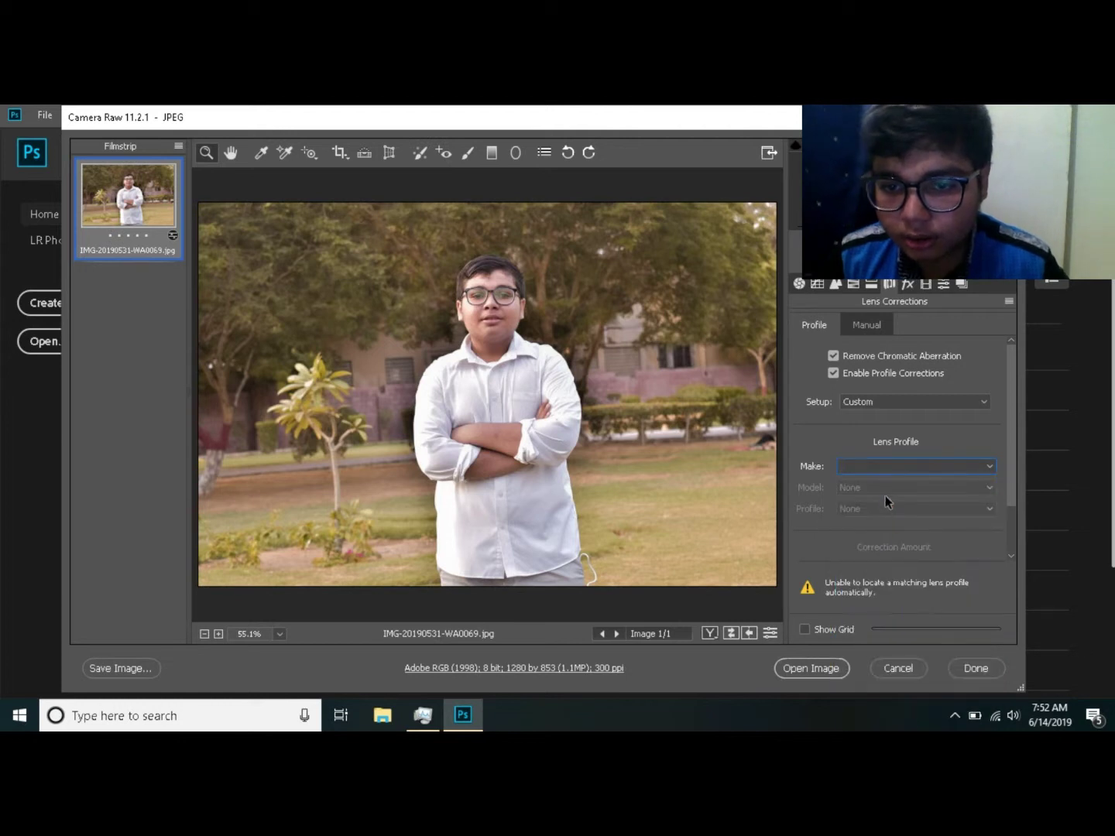
click(886, 488)
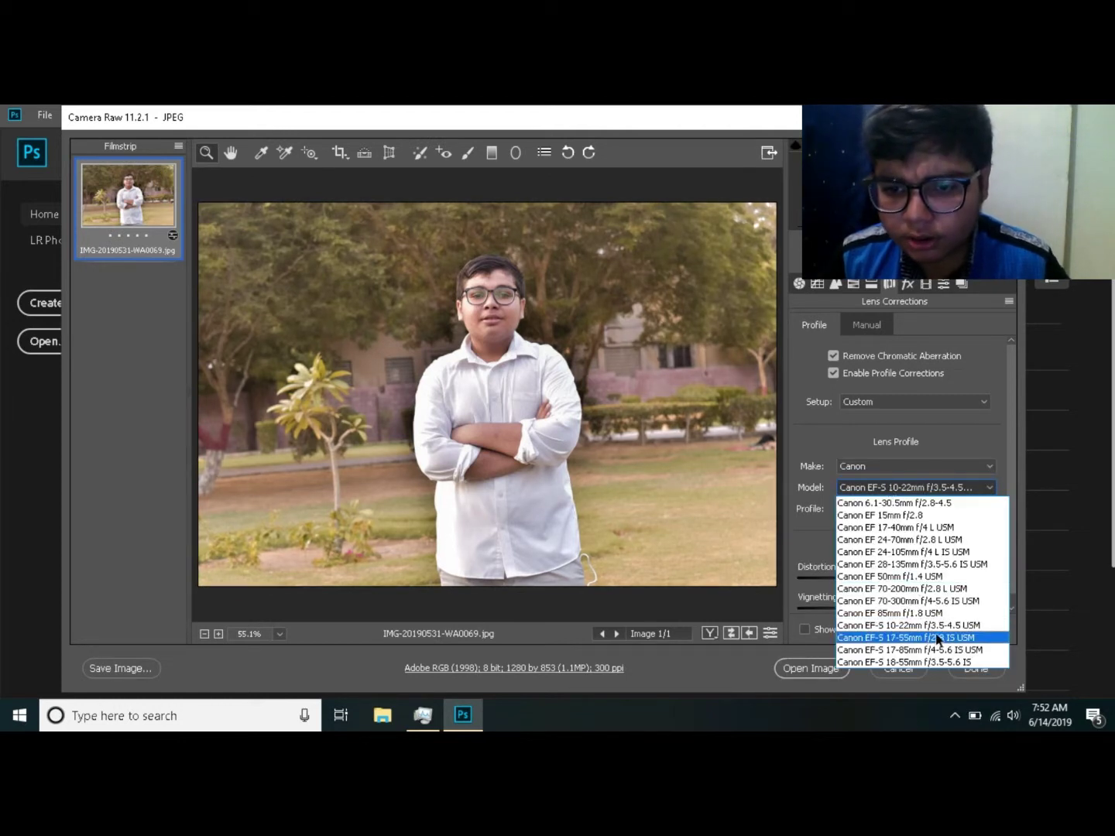
click(954, 540)
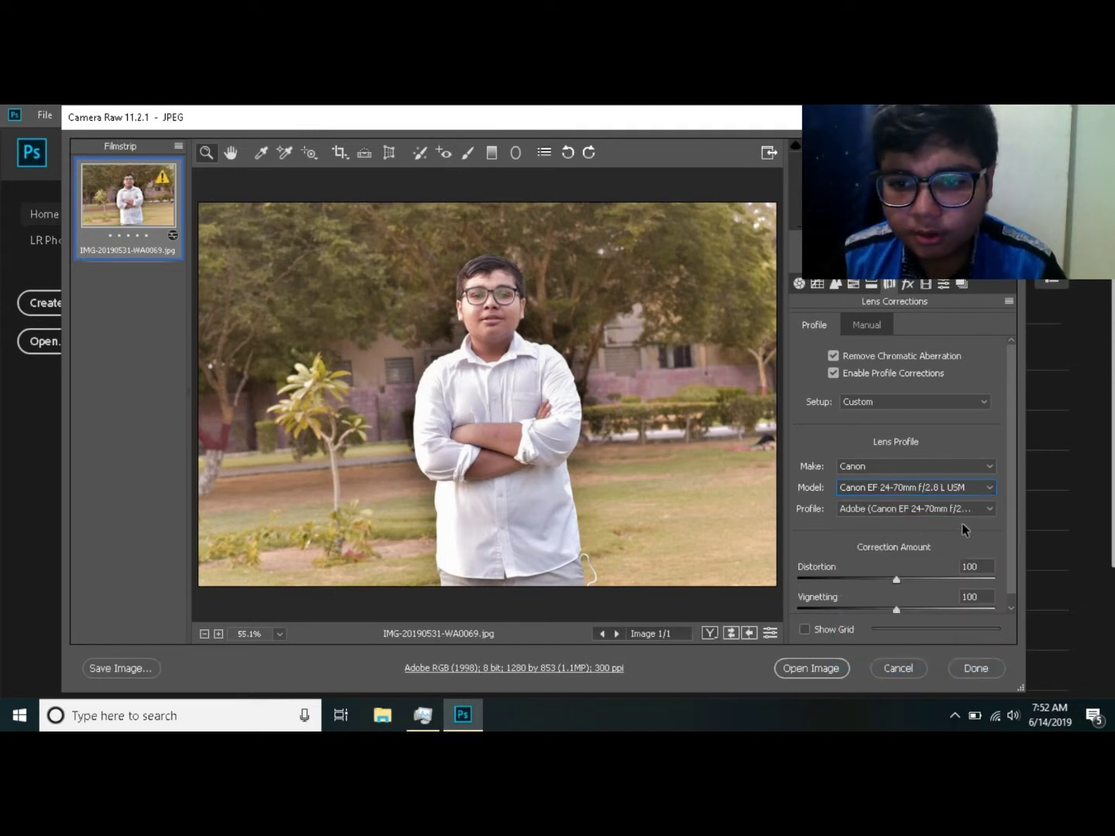
scroll(1010, 547, down, 1)
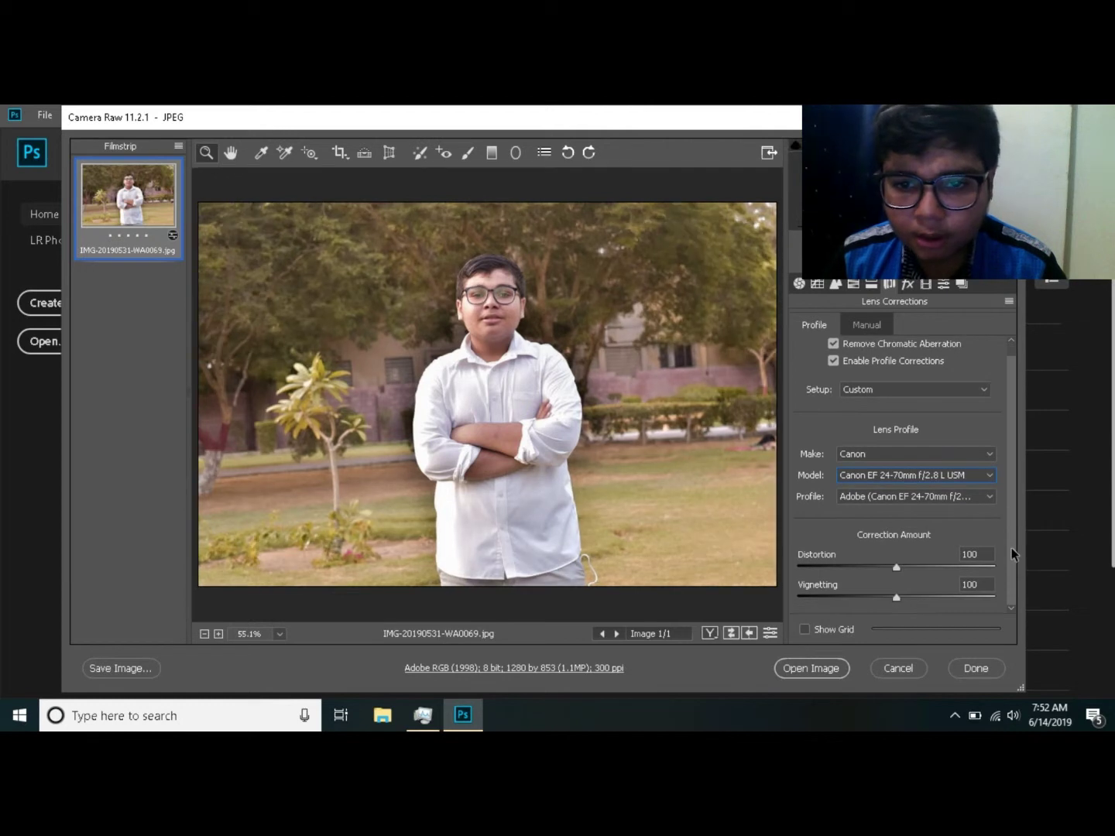
drag(900, 597, 874, 608)
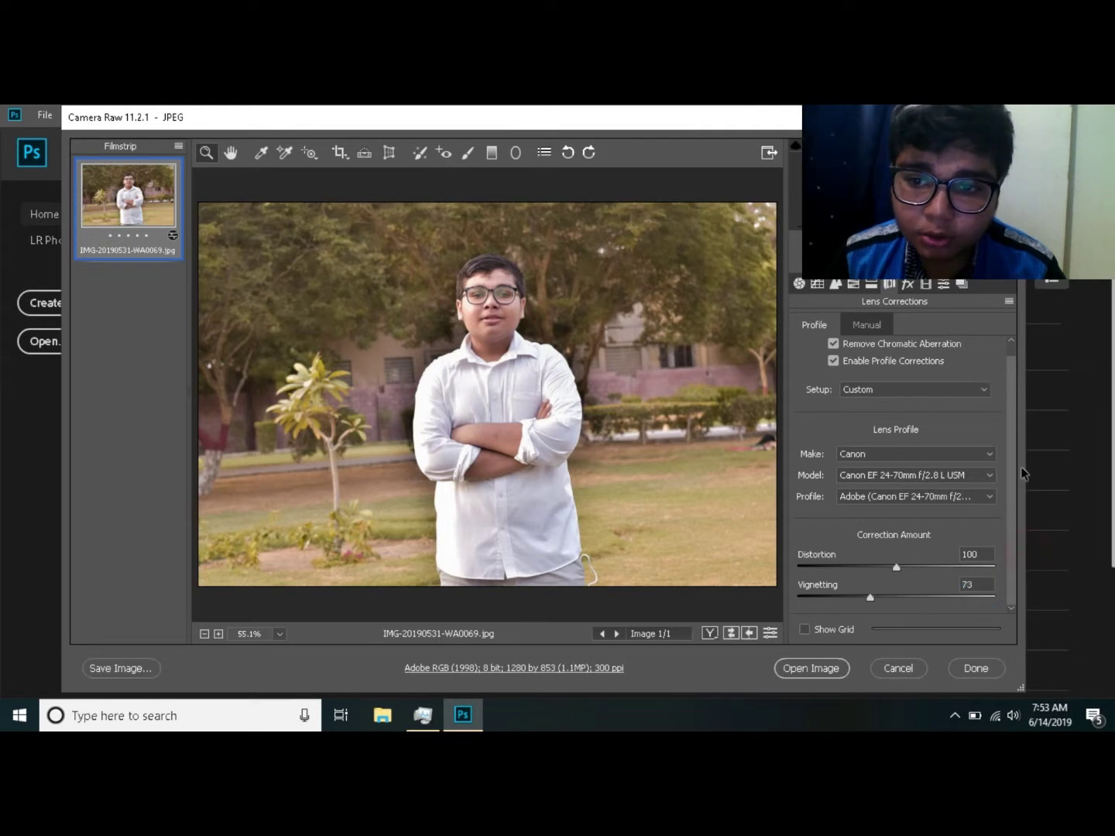
scroll(1014, 426, up, 1)
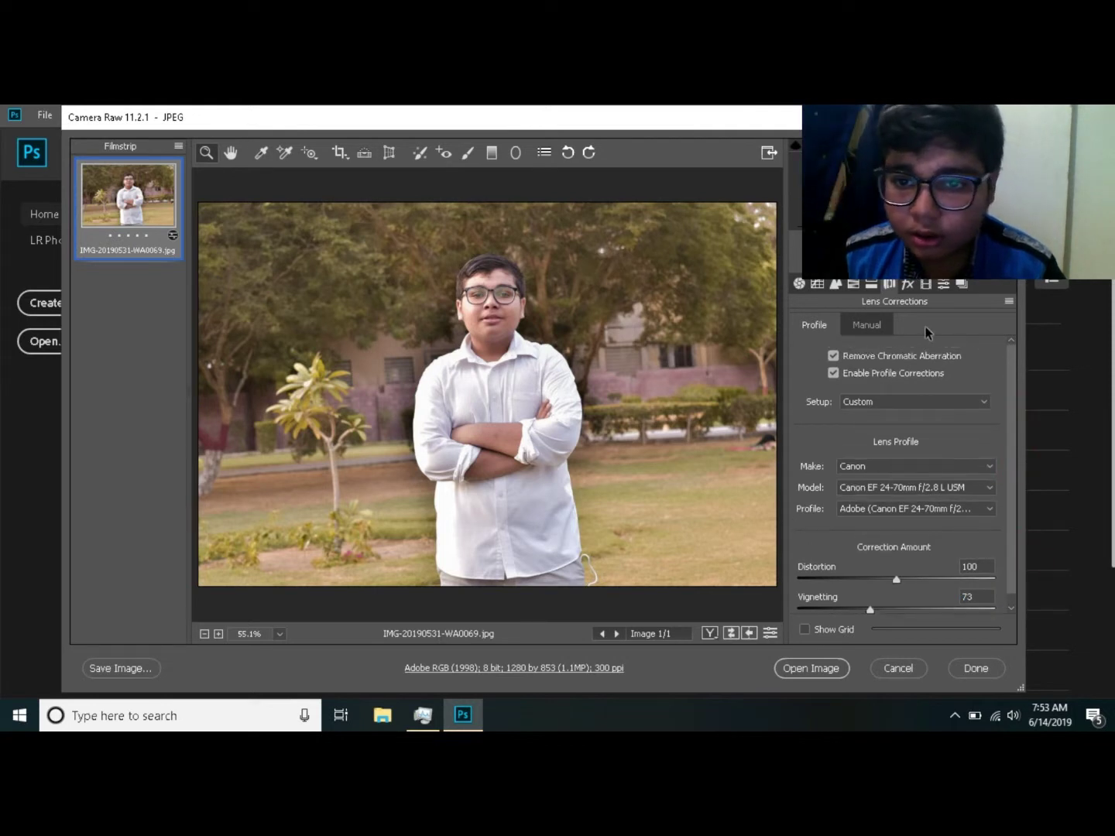
Step: Set Calibration Shadows Tint +23, Red Primary Hue -14 and Blue Primary Hue +10
click(917, 283)
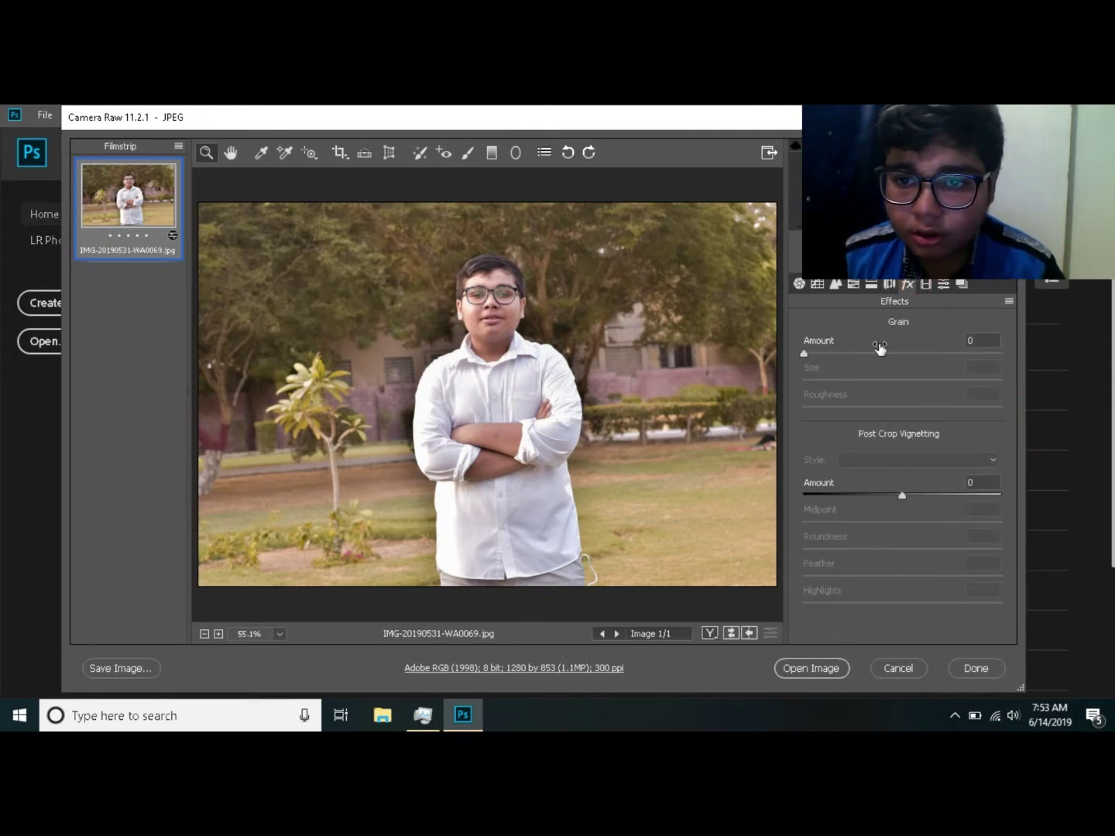
click(929, 286)
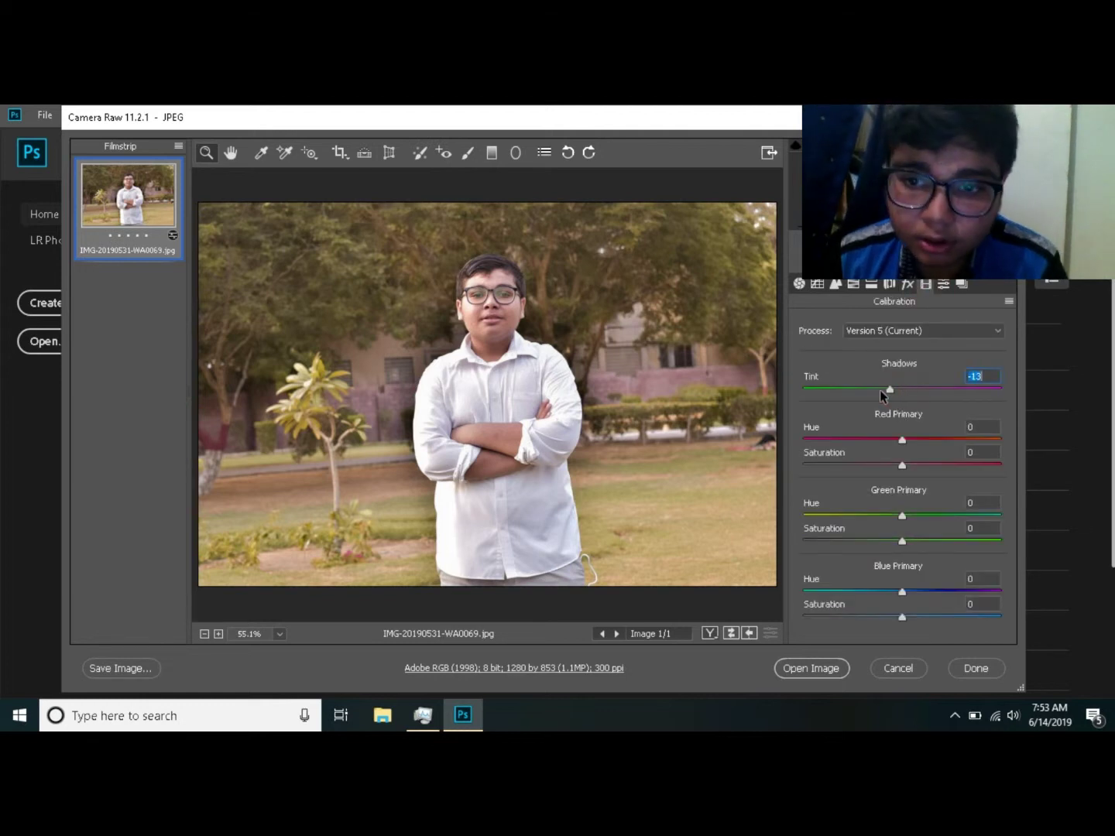
drag(883, 389, 906, 385)
click(922, 379)
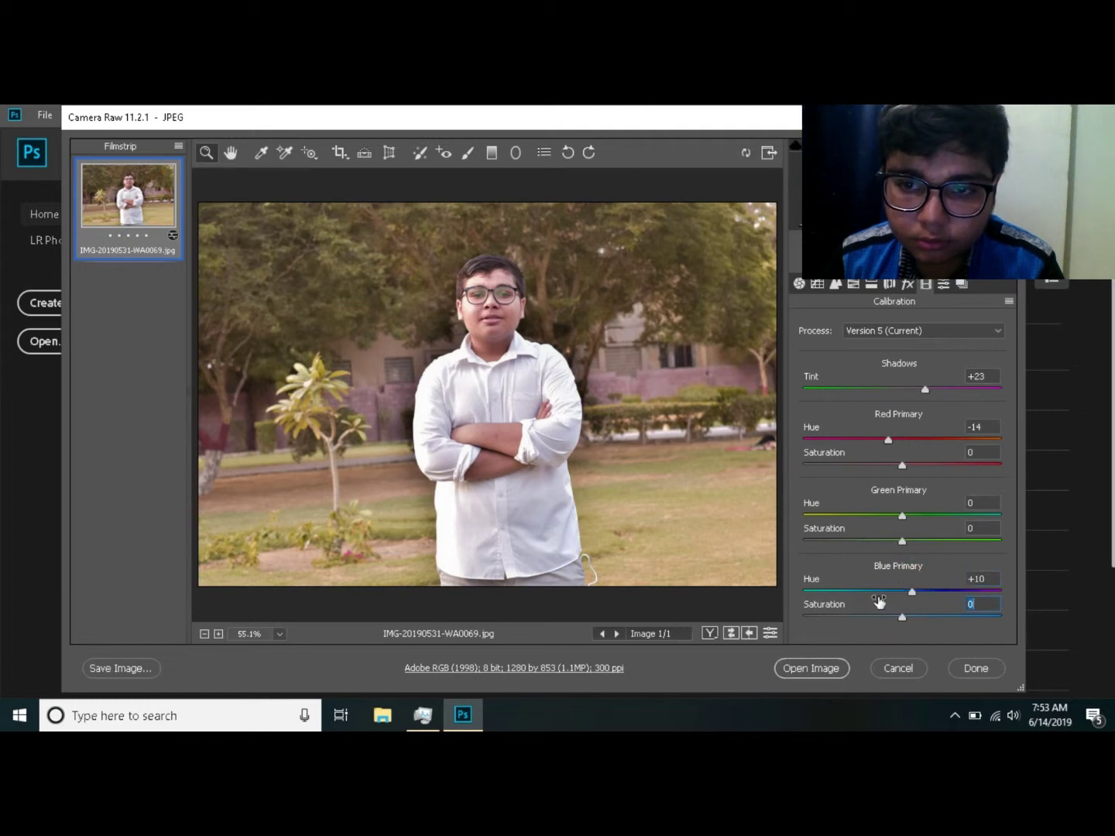
click(944, 285)
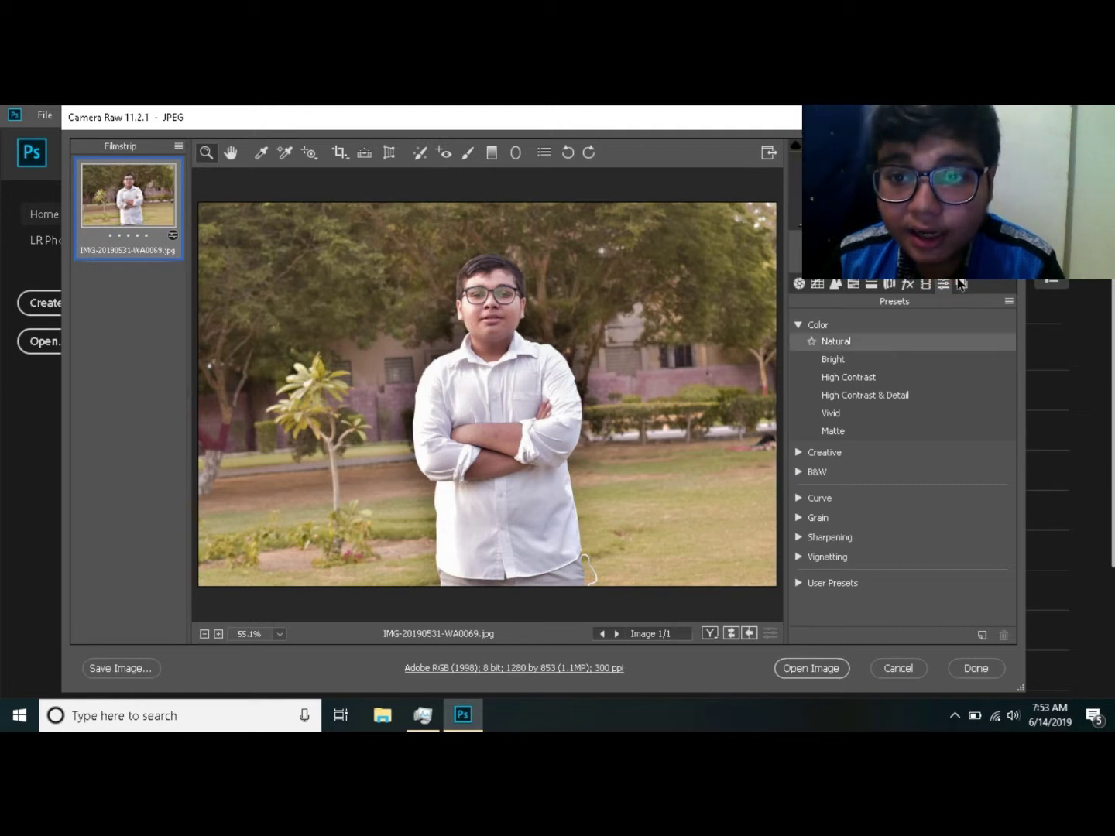
Step: Check the Snapshots list, then use Open Image to bring the graded photo into Photoshop
click(959, 283)
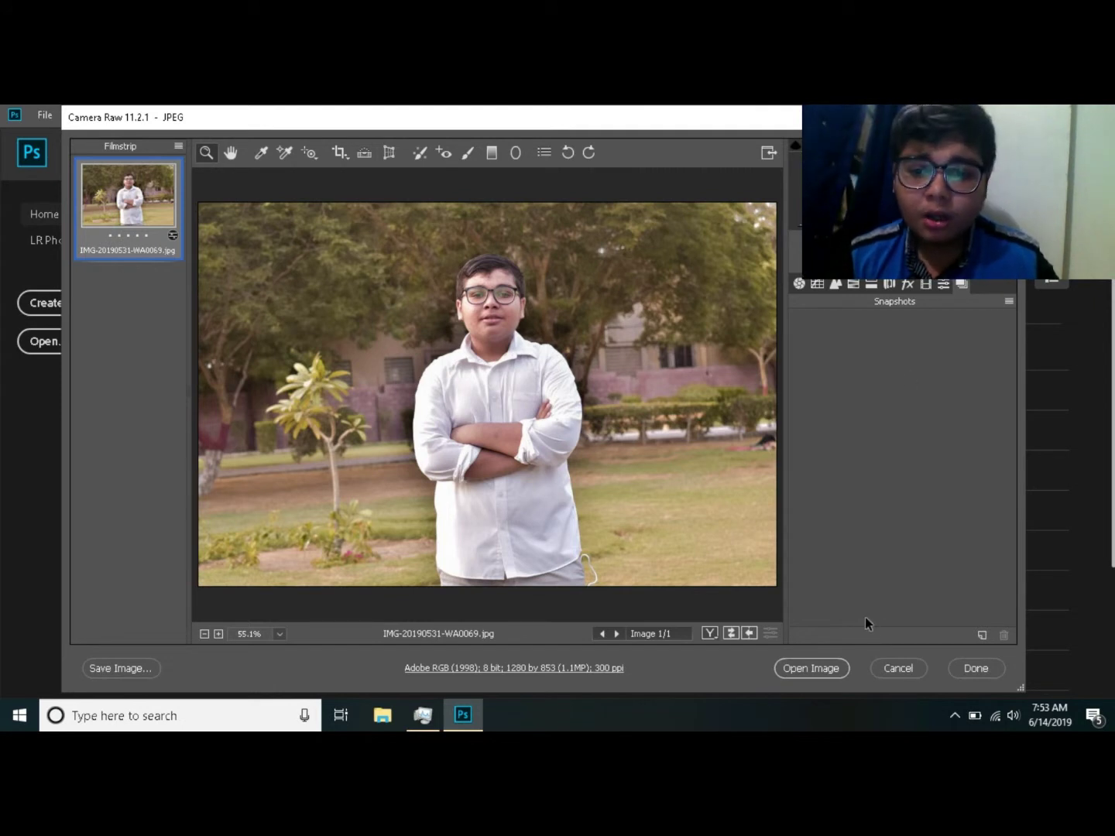
click(839, 671)
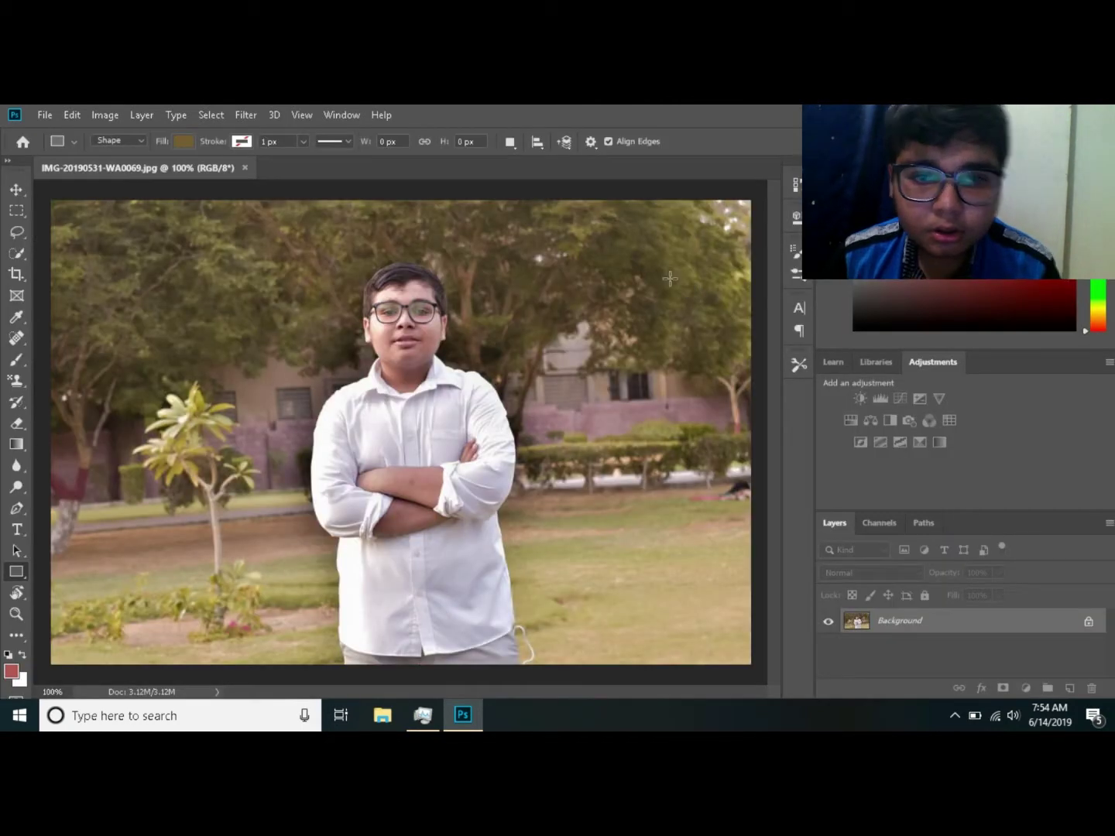
Step: Zoom the photo view out to 25% with the Zoom tool
key(ctrl+minus)
key(z)
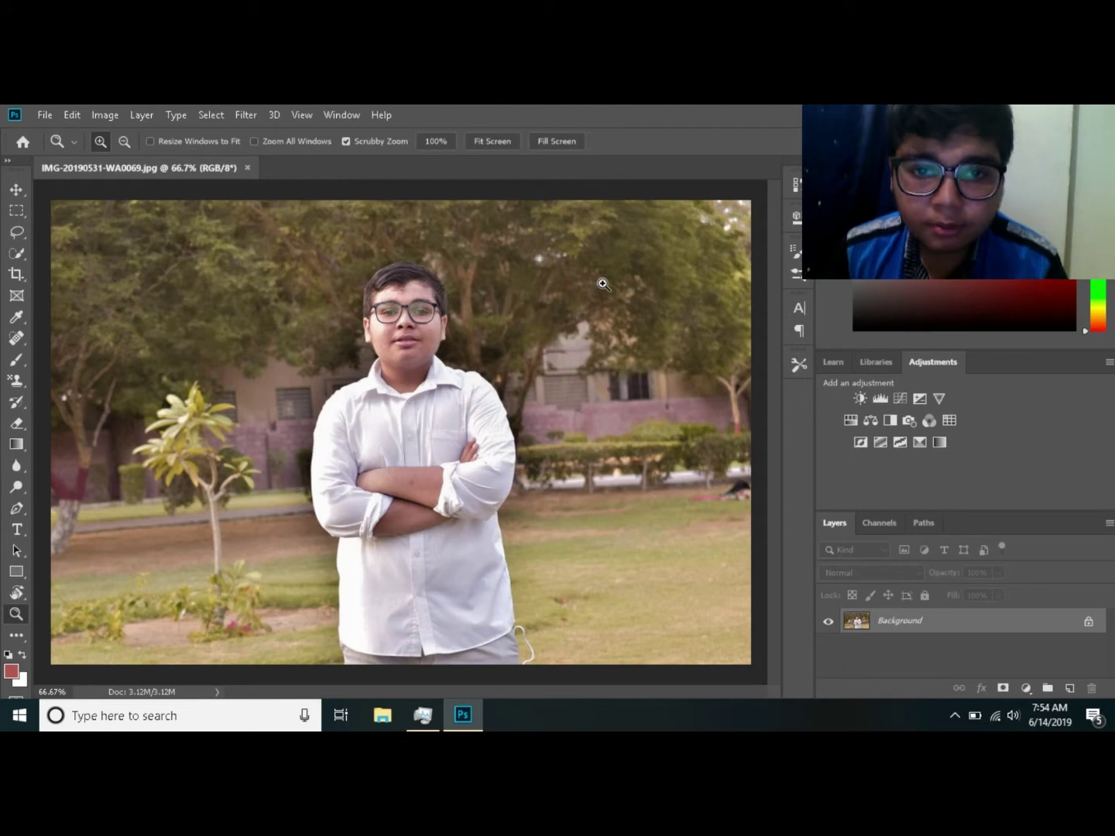
alt+click(603, 284)
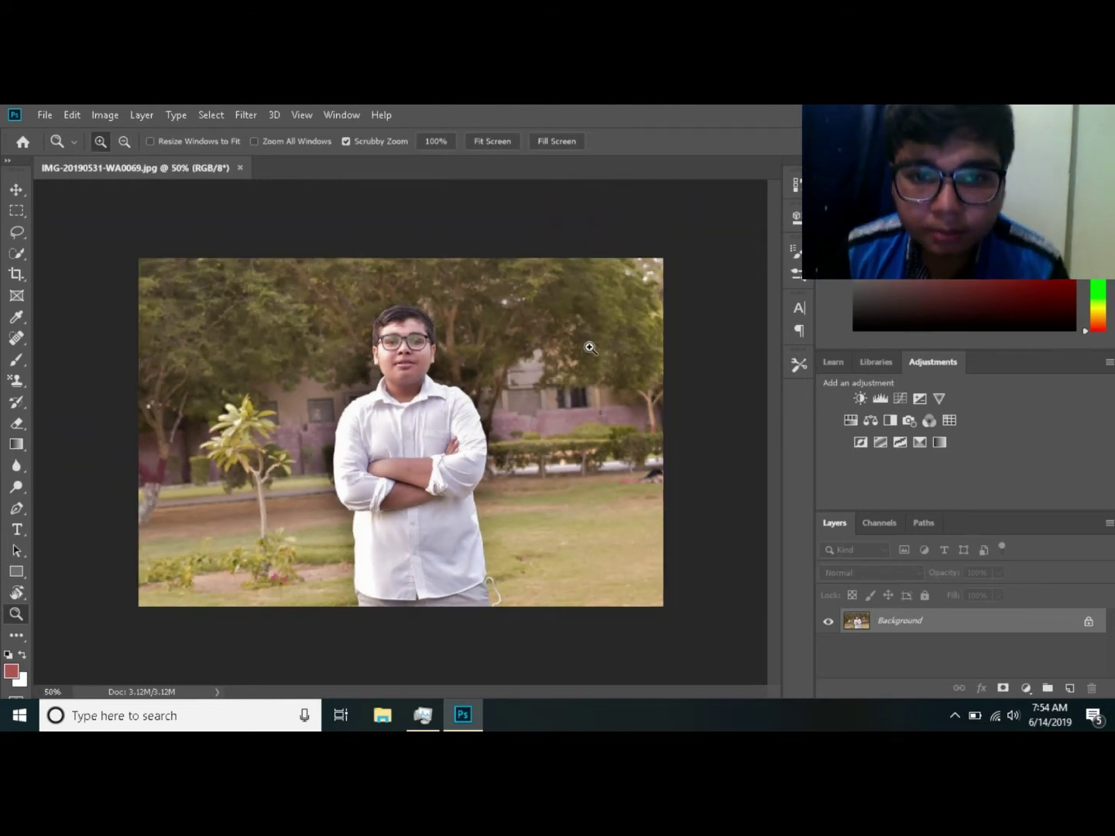
key(b)
key(z)
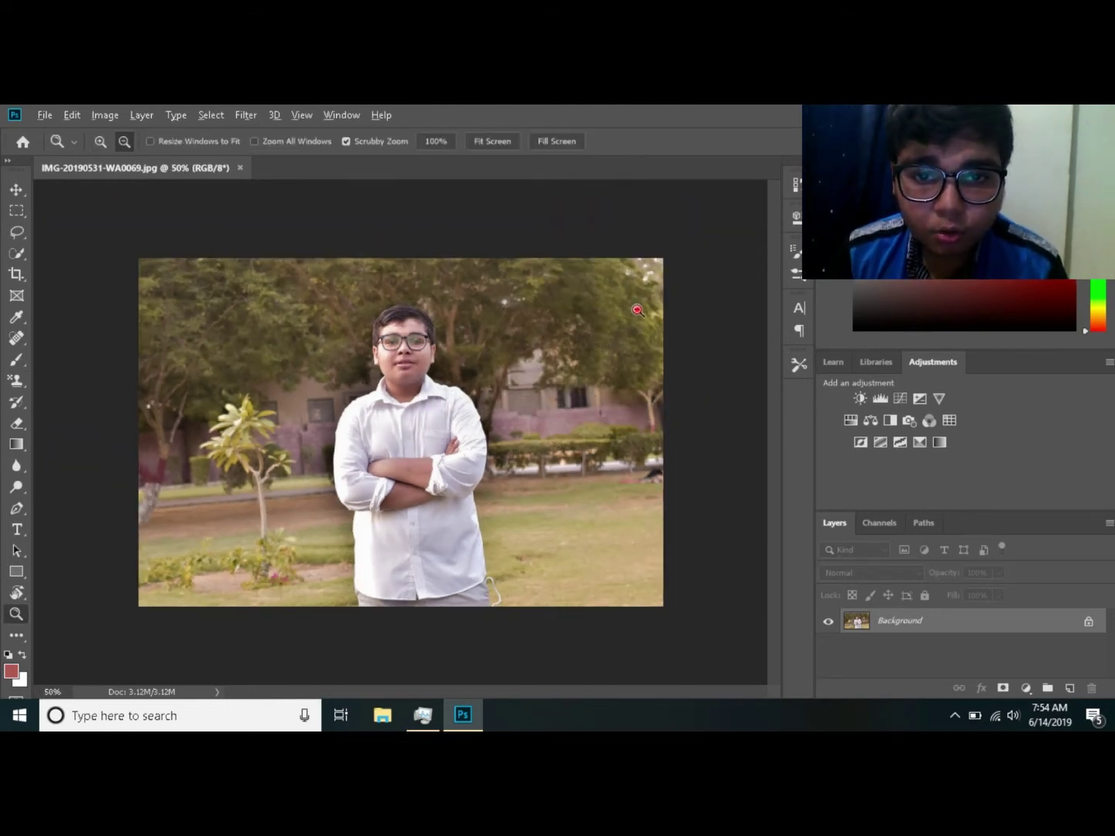
click(638, 310)
click(491, 397)
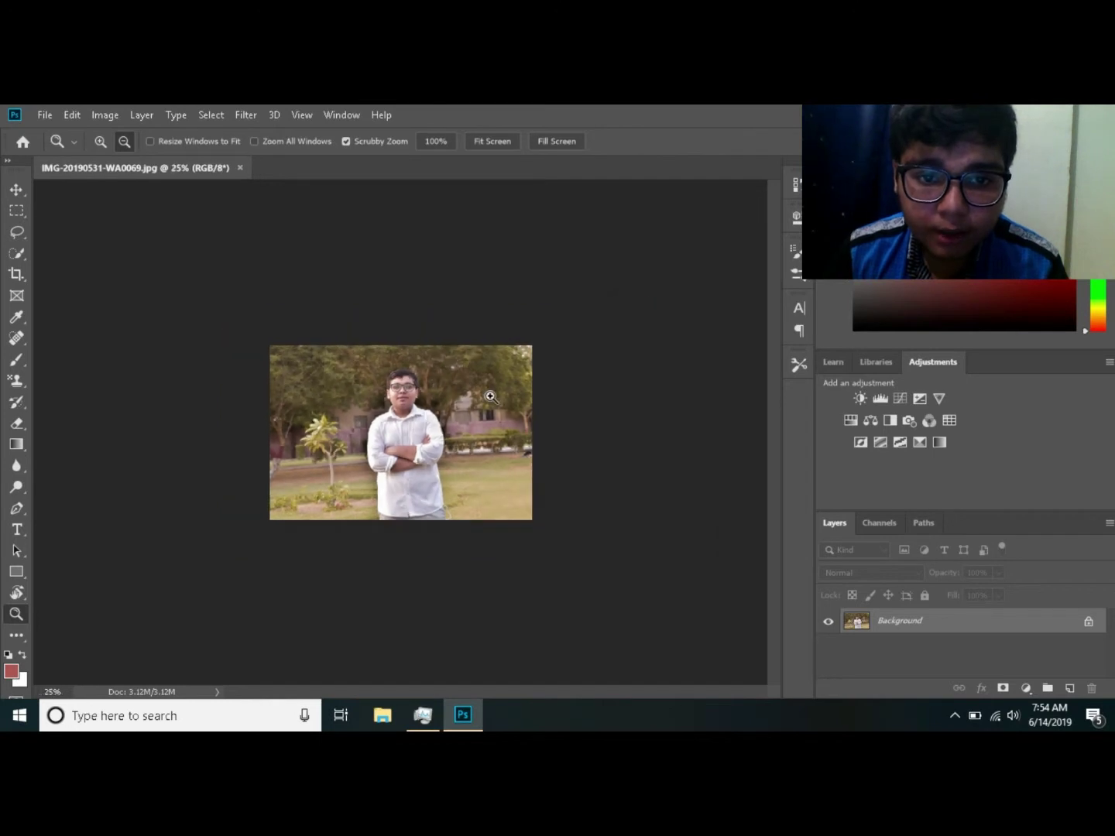
key(b)
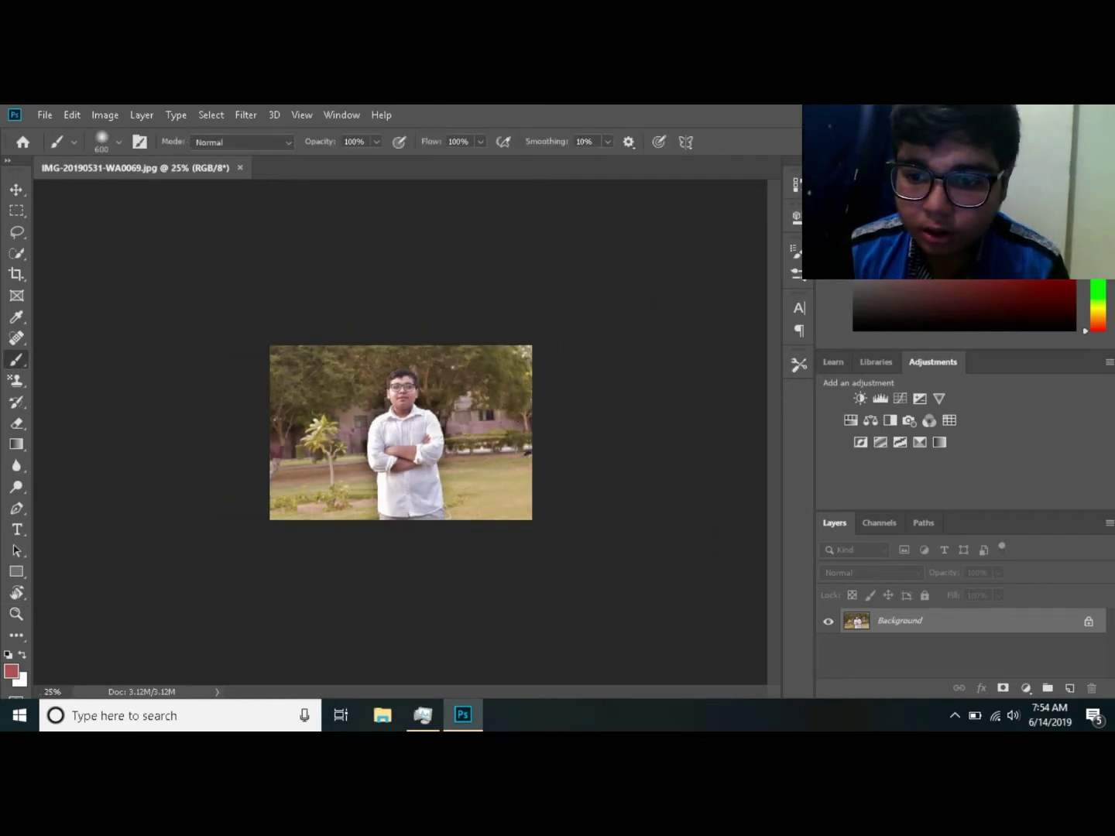
Step: Add a new layer and paint black (000000) along the photo's bottom edge
click(1068, 689)
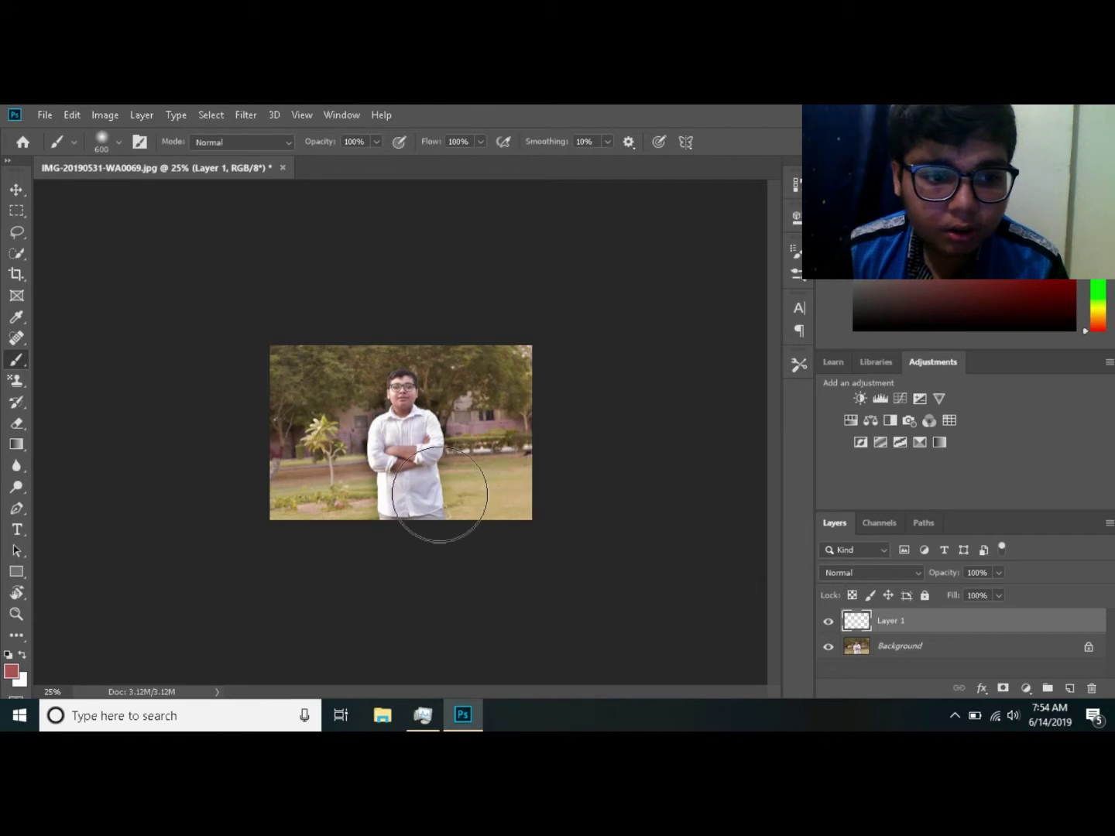
click(10, 675)
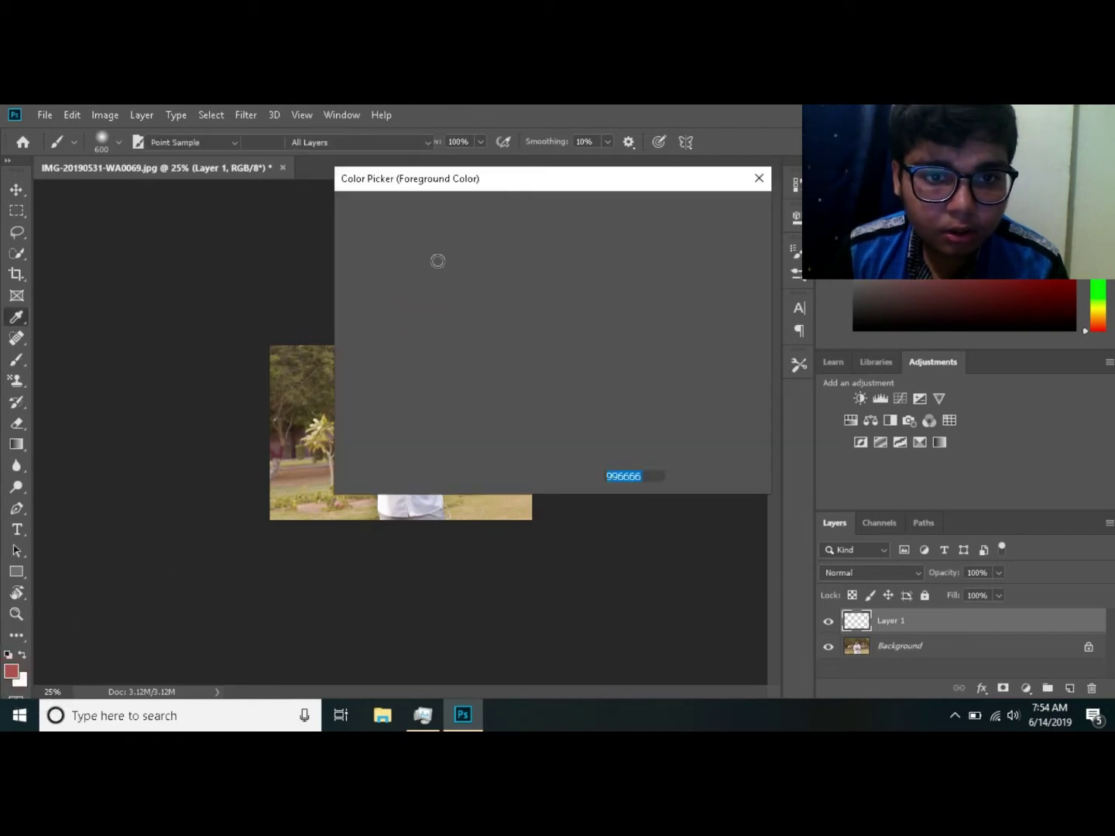
text(000000)
click(723, 209)
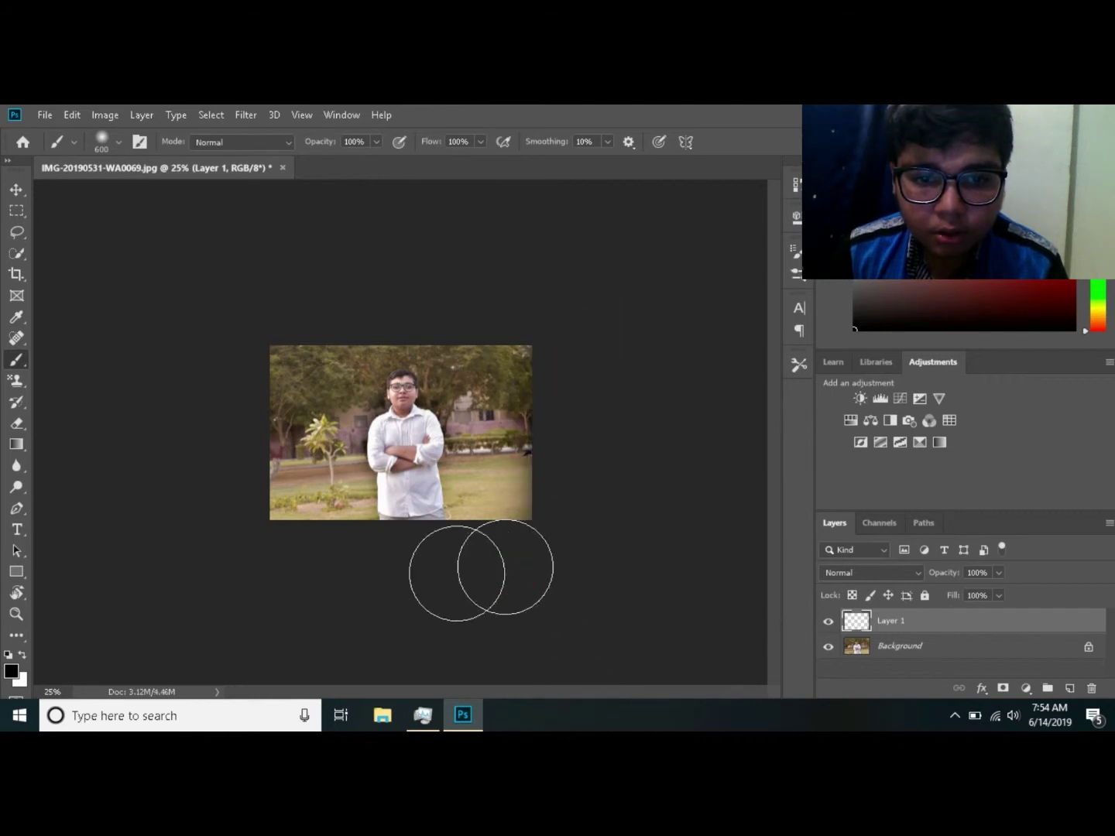
mouse_move(540, 567)
mouse_down()
mouse_move(229, 578)
mouse_move(207, 272)
mouse_move(217, 297)
mouse_up()
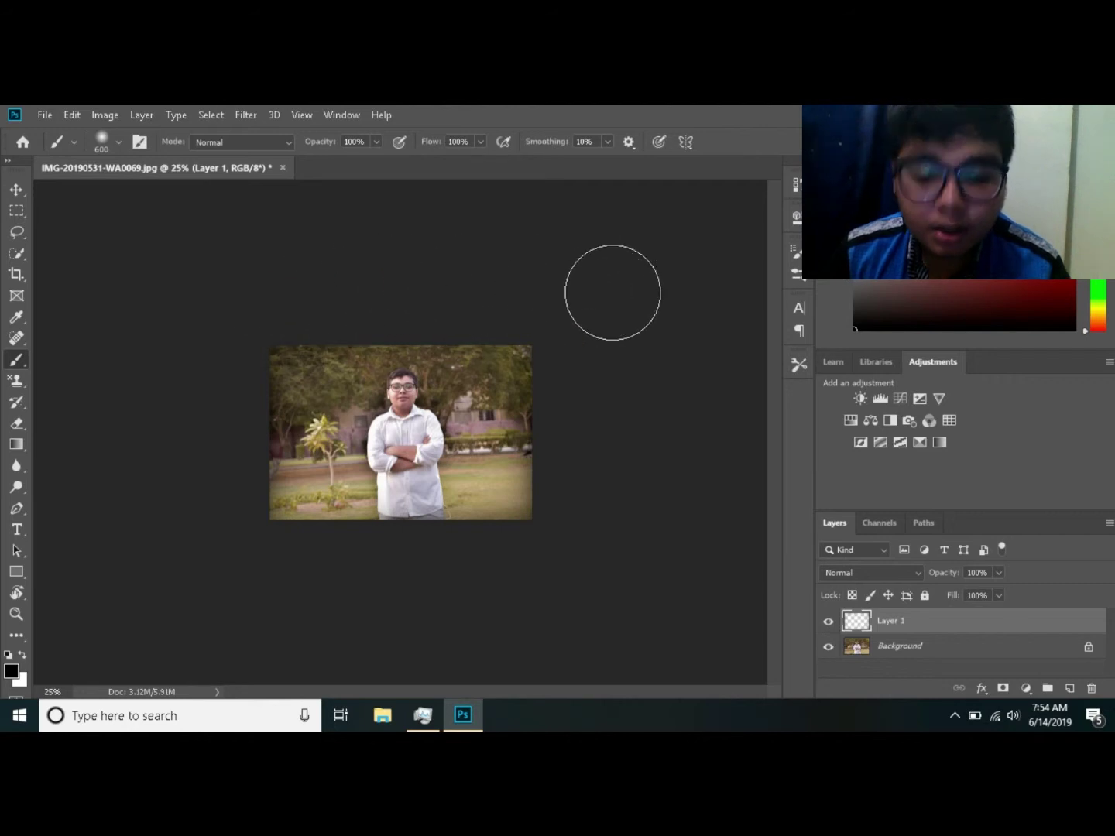
Step: Reset the pasteboard colour to default and zoom the photo out to about 33.3%
right_click(534, 379)
click(582, 386)
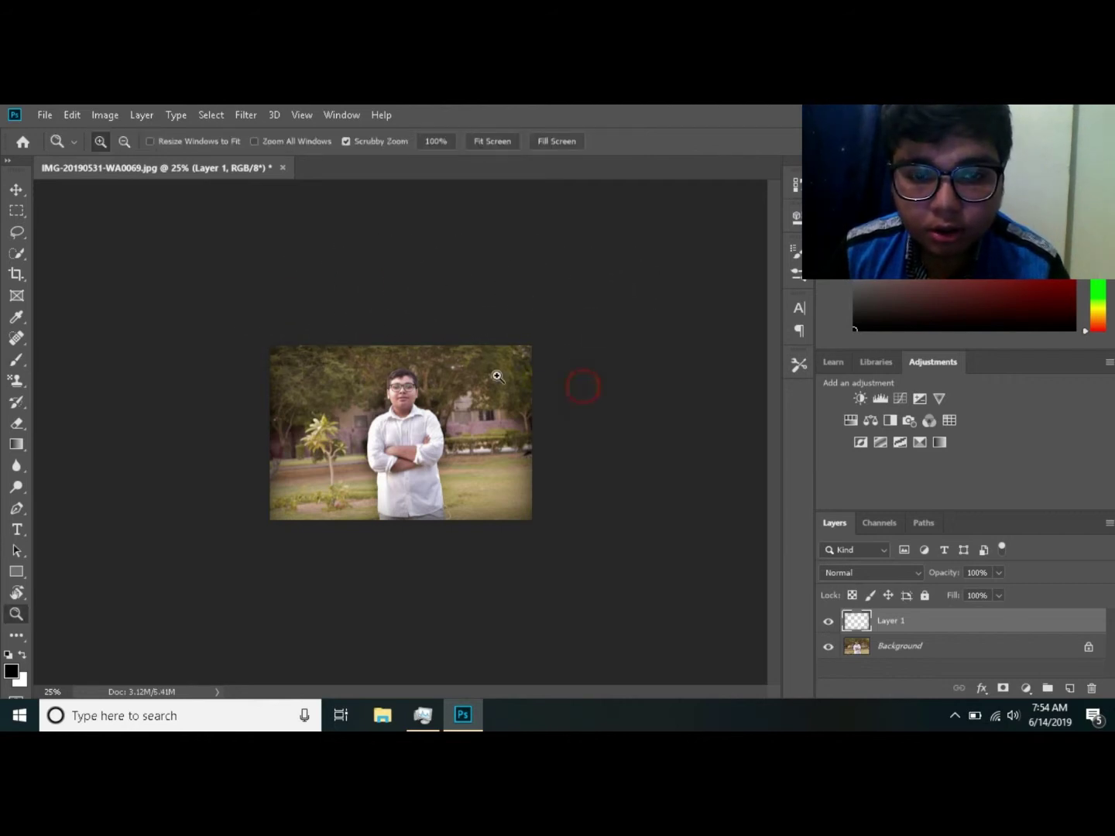
right_click(486, 372)
click(507, 378)
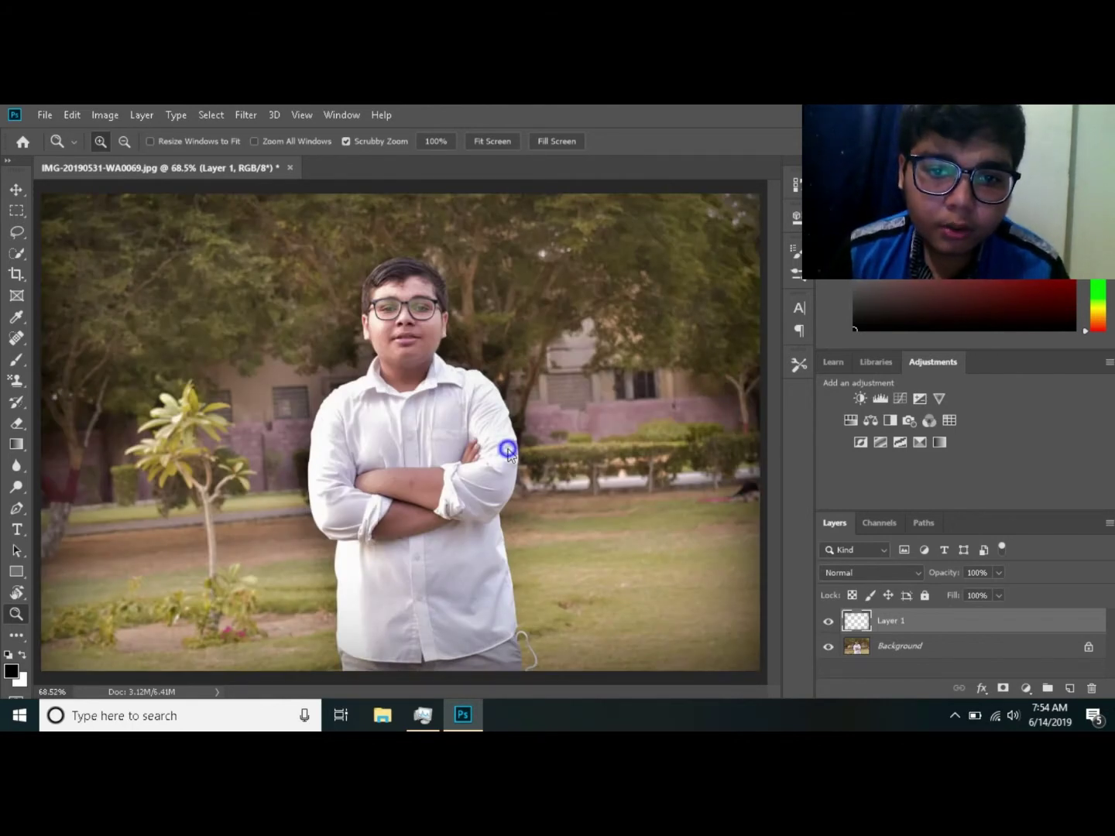
right_click(508, 451)
click(546, 537)
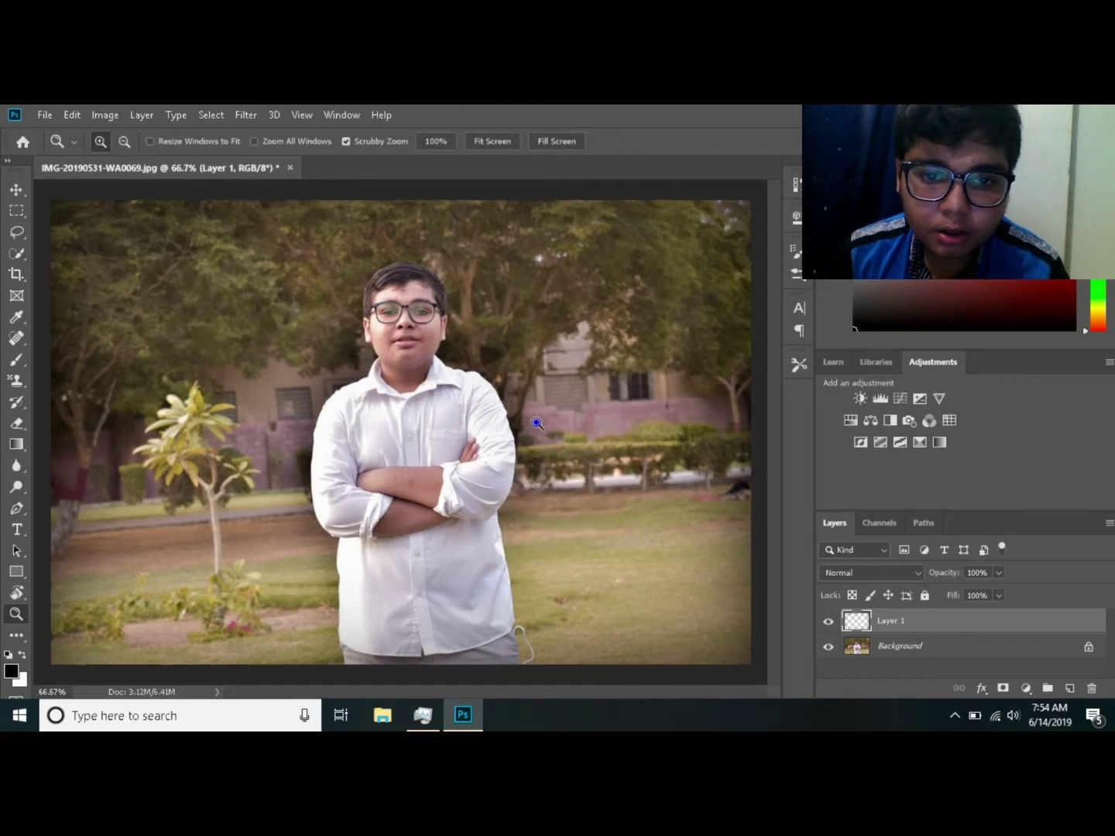
right_click(544, 431)
click(565, 518)
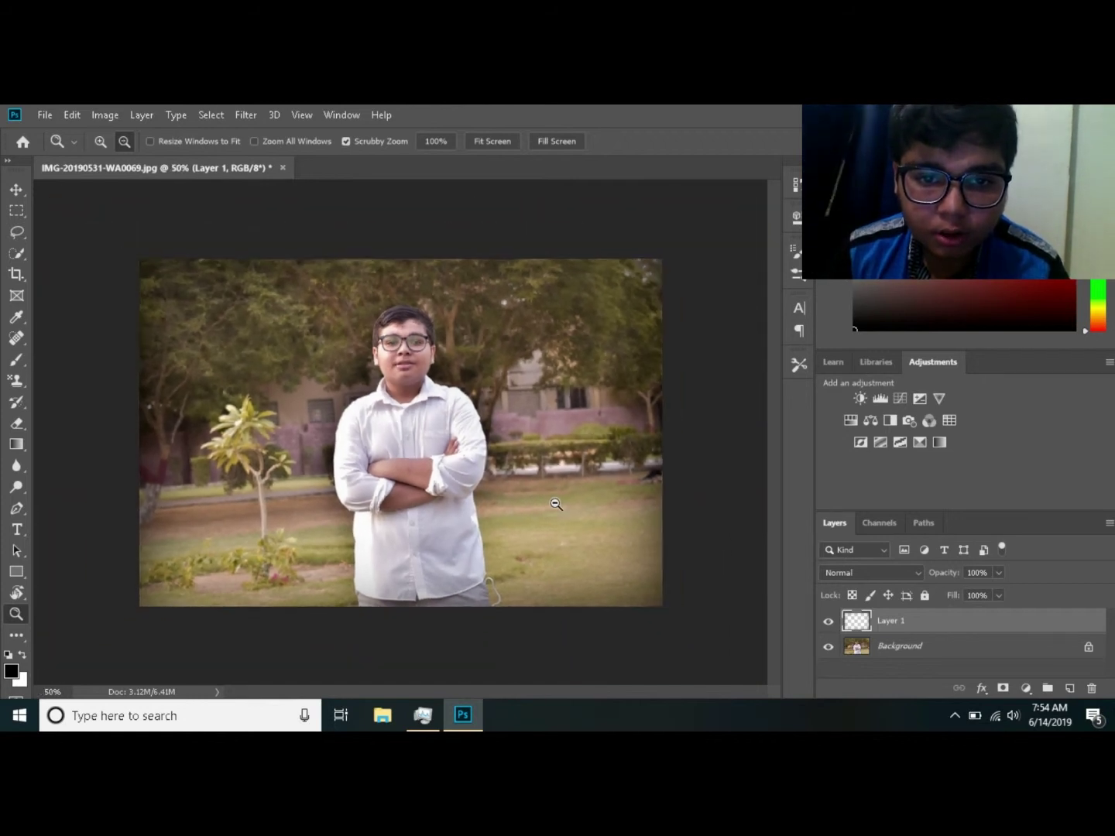
alt+click(562, 489)
Step: Brush black along the right, top, left and bottom edges, undoing the heavy upper-left blob
key(b)
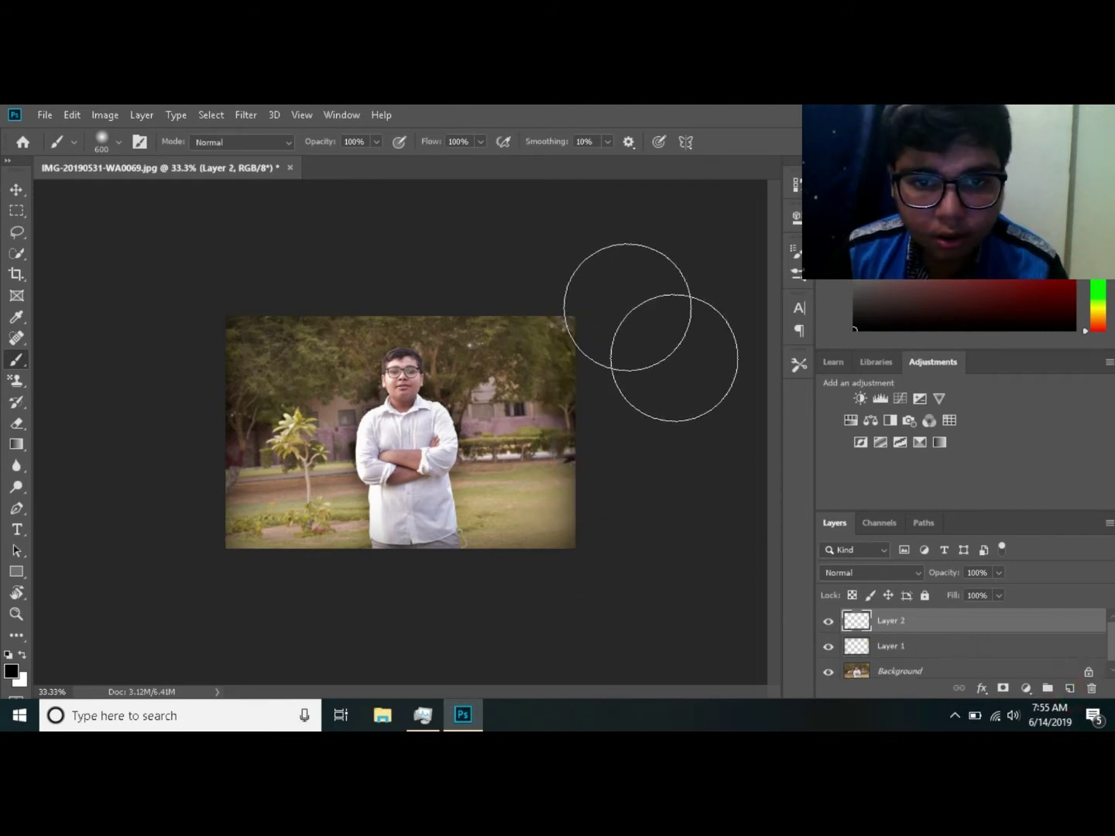
drag(627, 306, 609, 664)
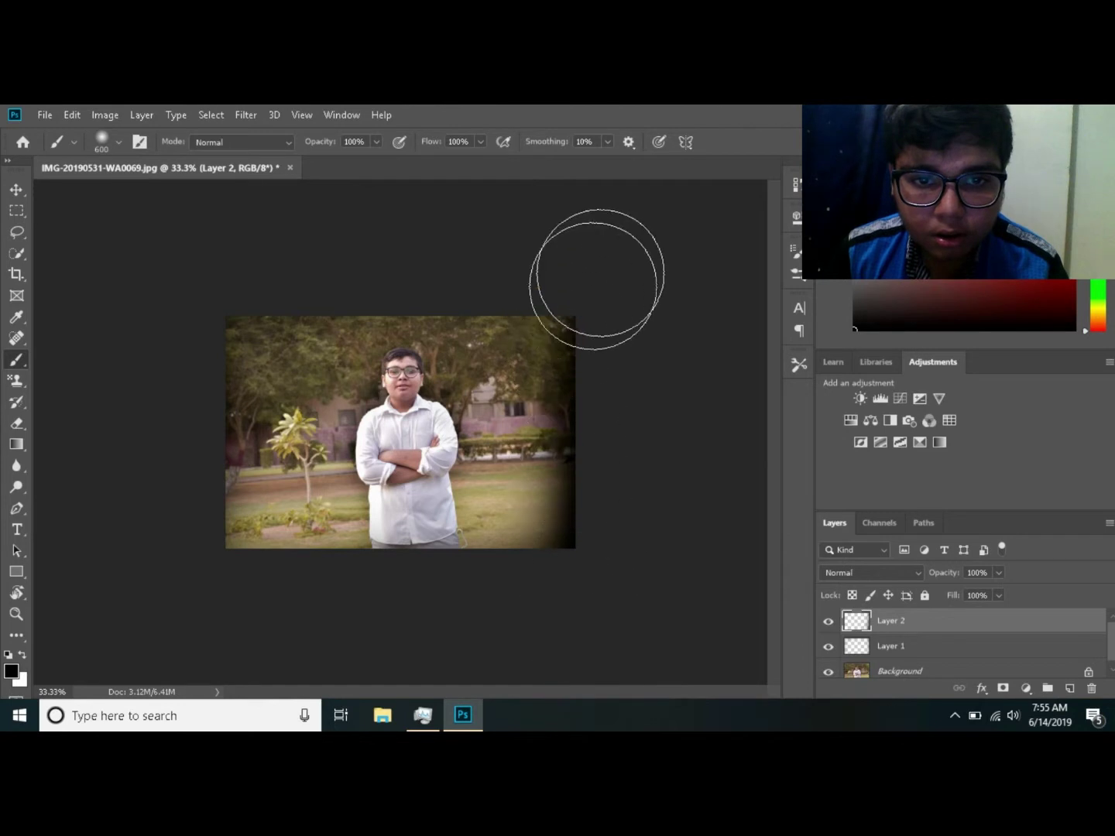
drag(496, 280, 155, 281)
drag(224, 300, 185, 643)
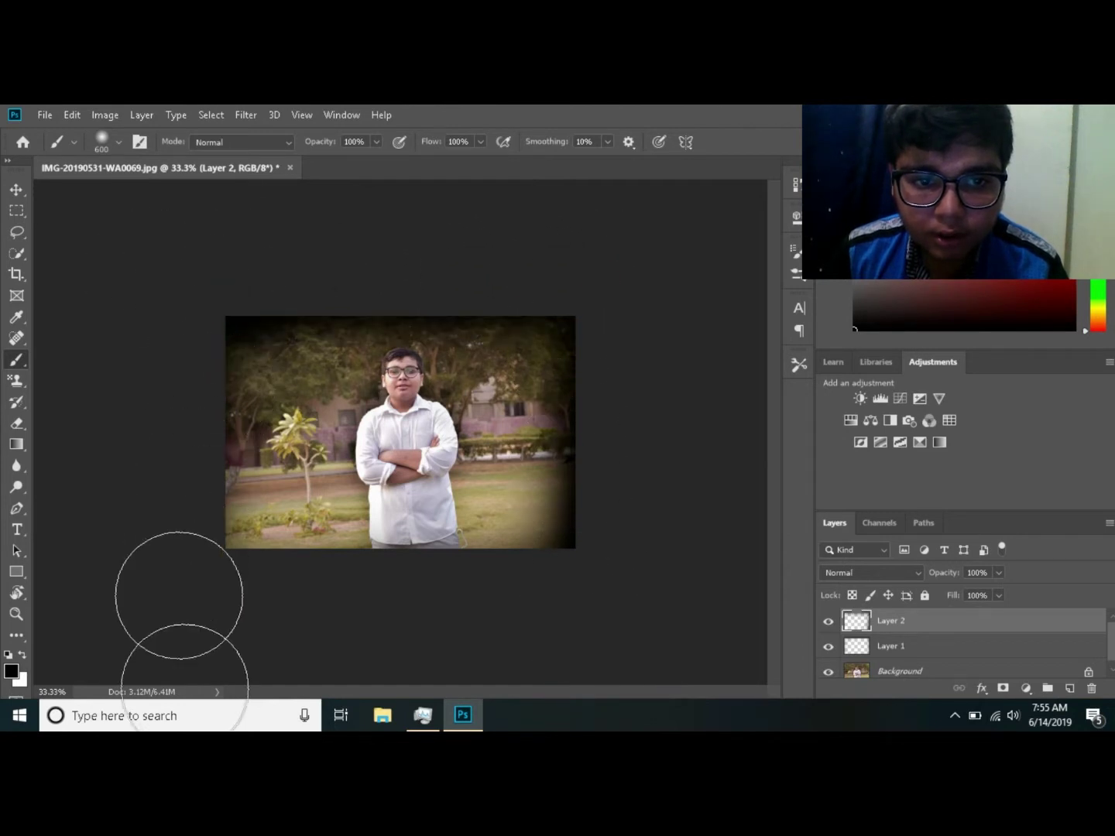
key(ctrl+z)
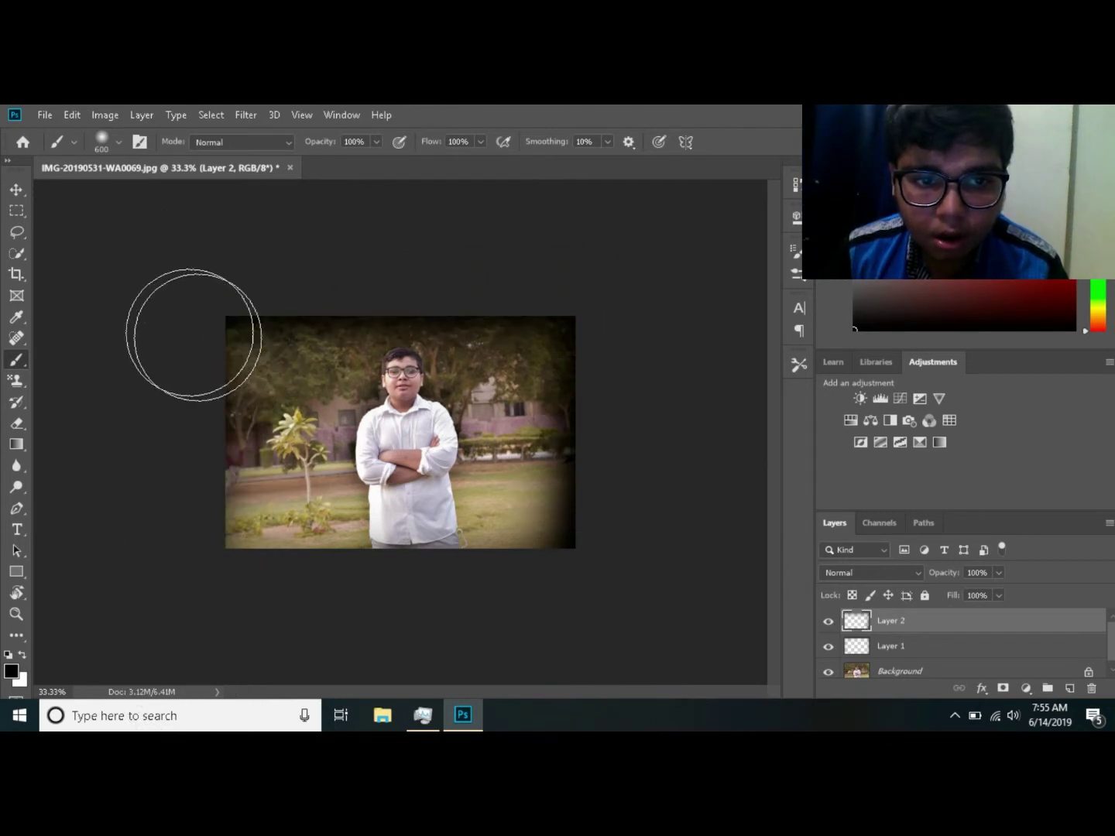
drag(220, 597, 456, 613)
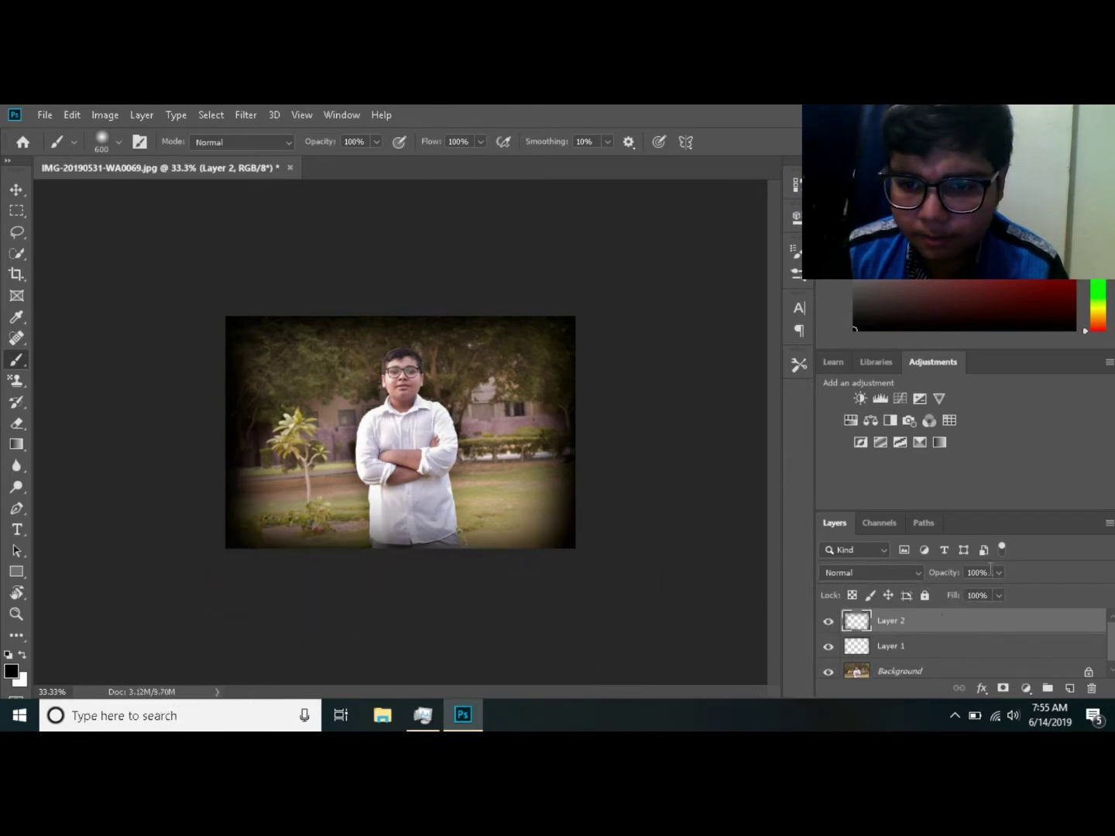
Step: Set Layer 2 to Color Dodge blend mode at 33% opacity
click(917, 580)
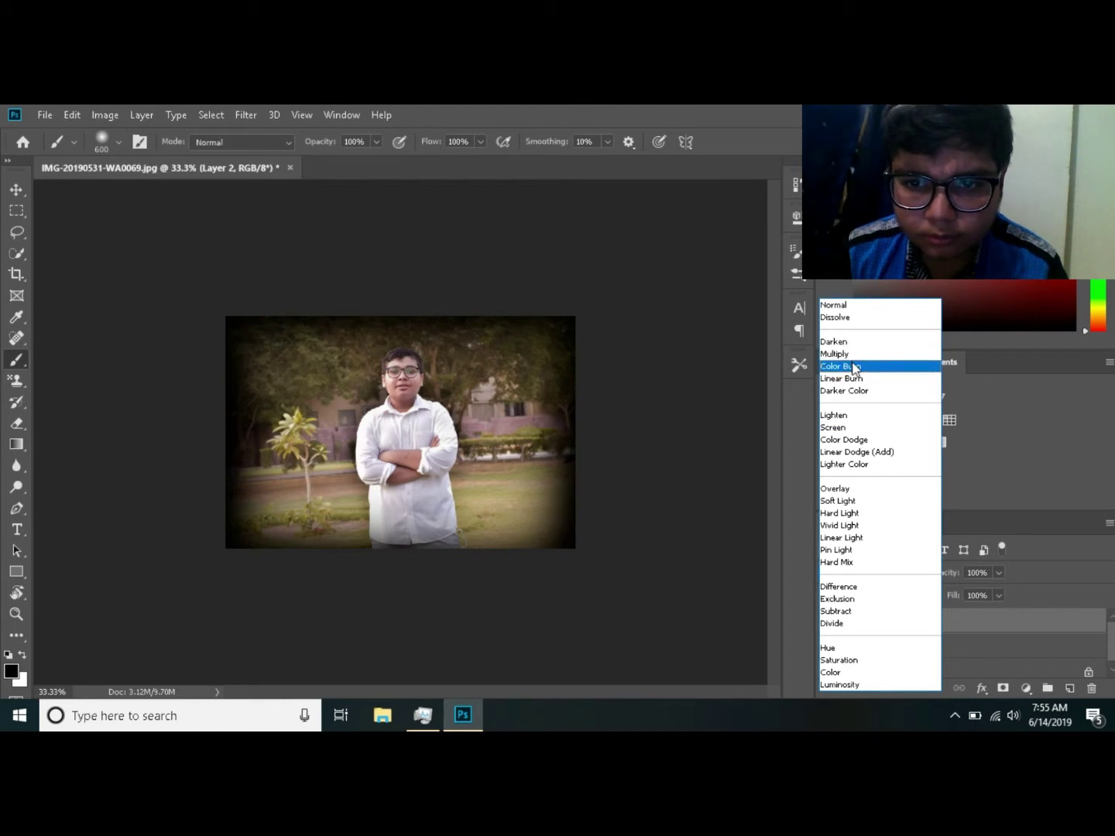
click(845, 440)
click(998, 575)
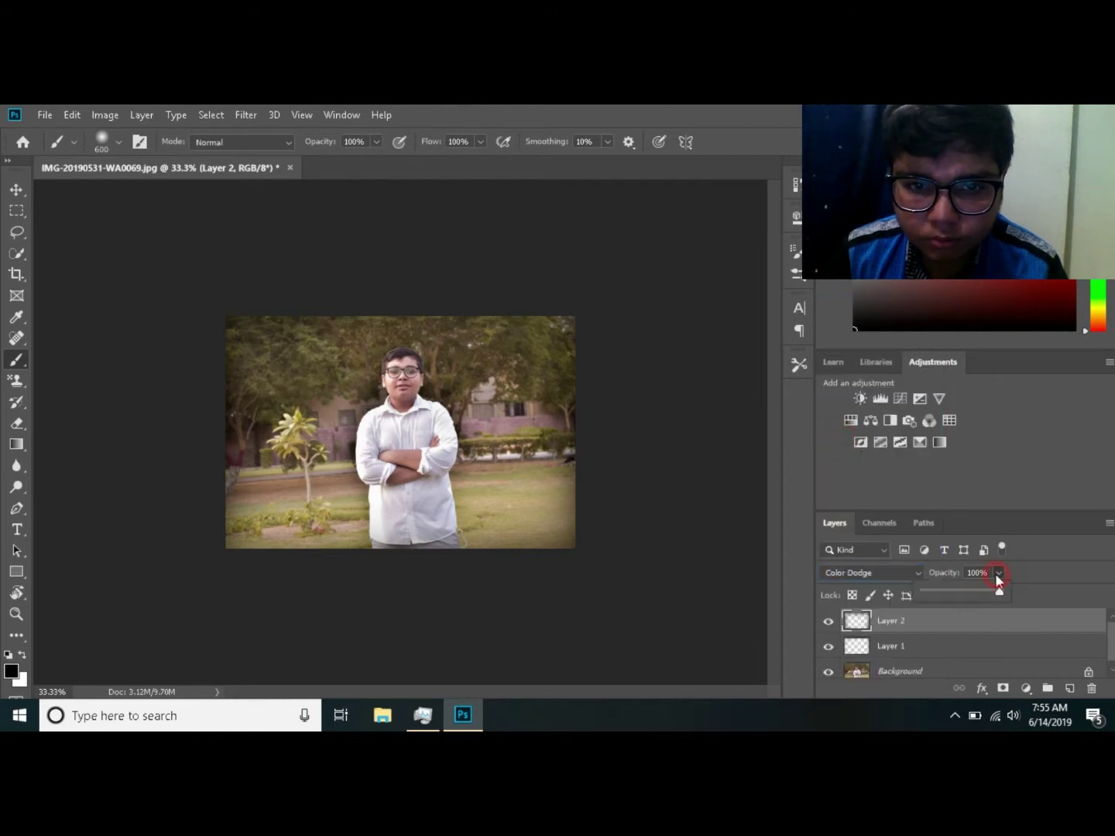
drag(943, 592, 949, 593)
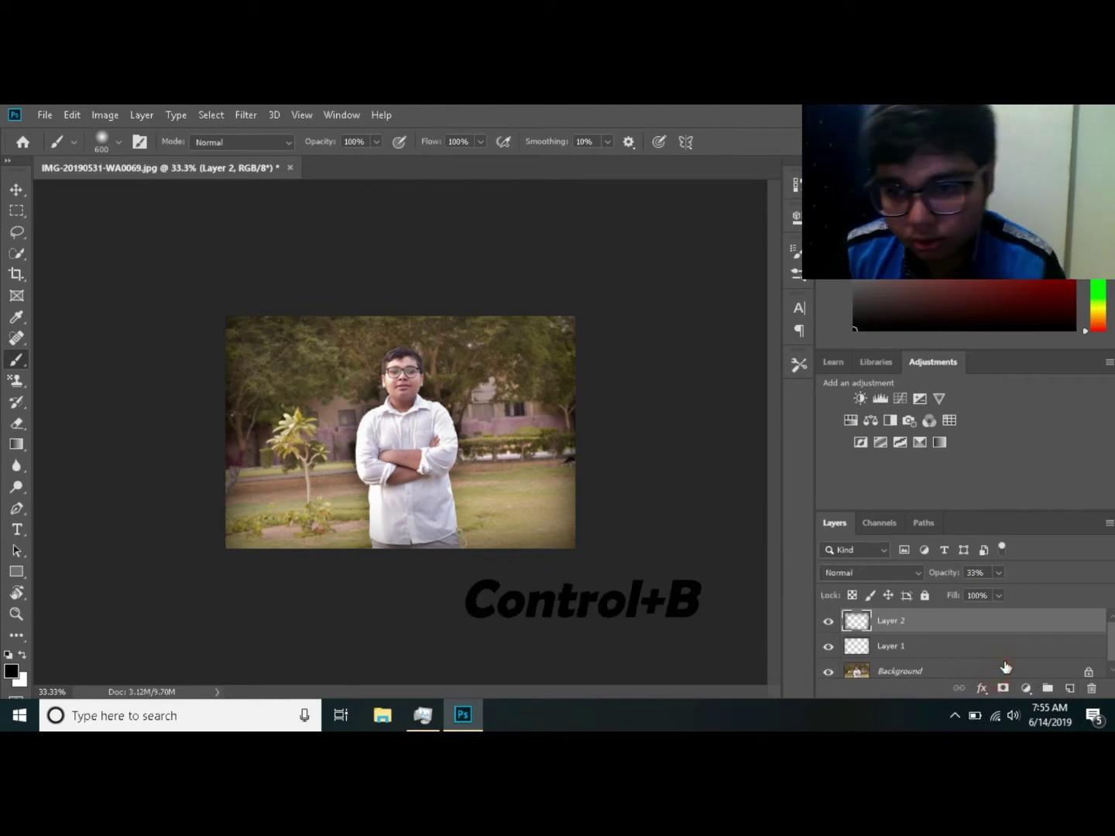
click(1007, 670)
Step: In Color Balance, shift the midtones toward cyan and green, and the shadows toward red and green
key(ctrl+b)
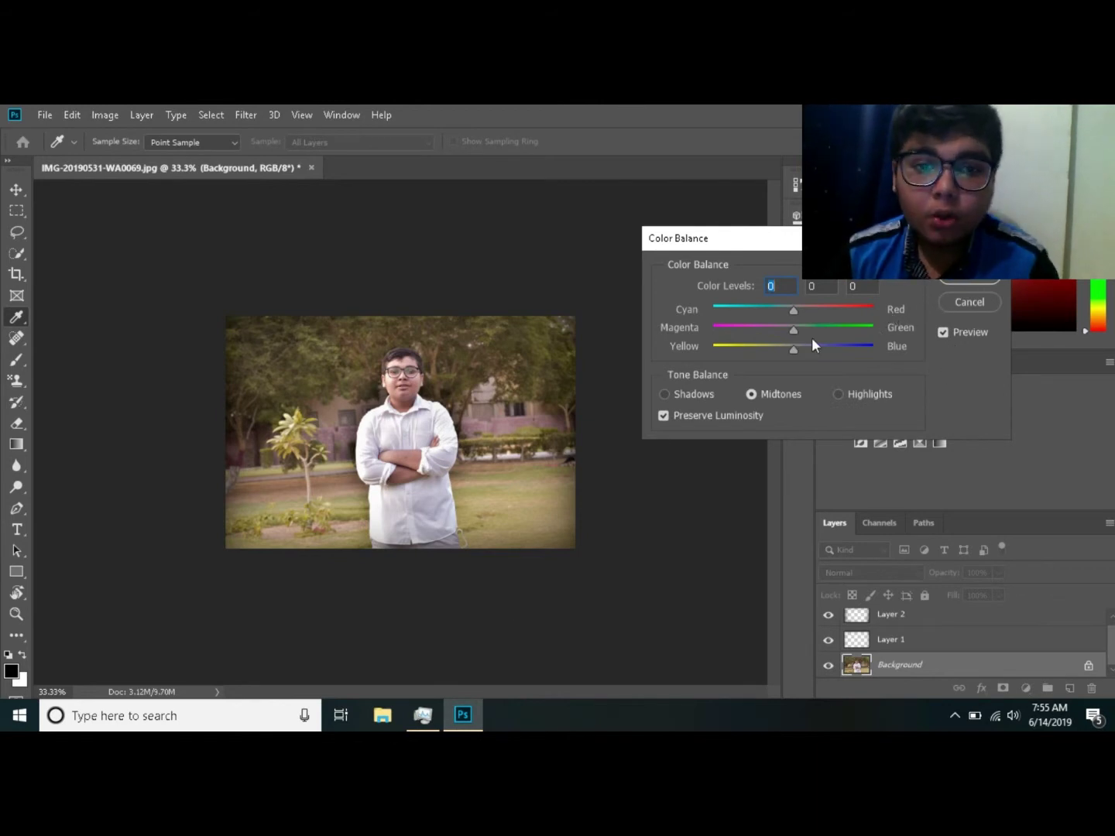
drag(798, 310, 782, 305)
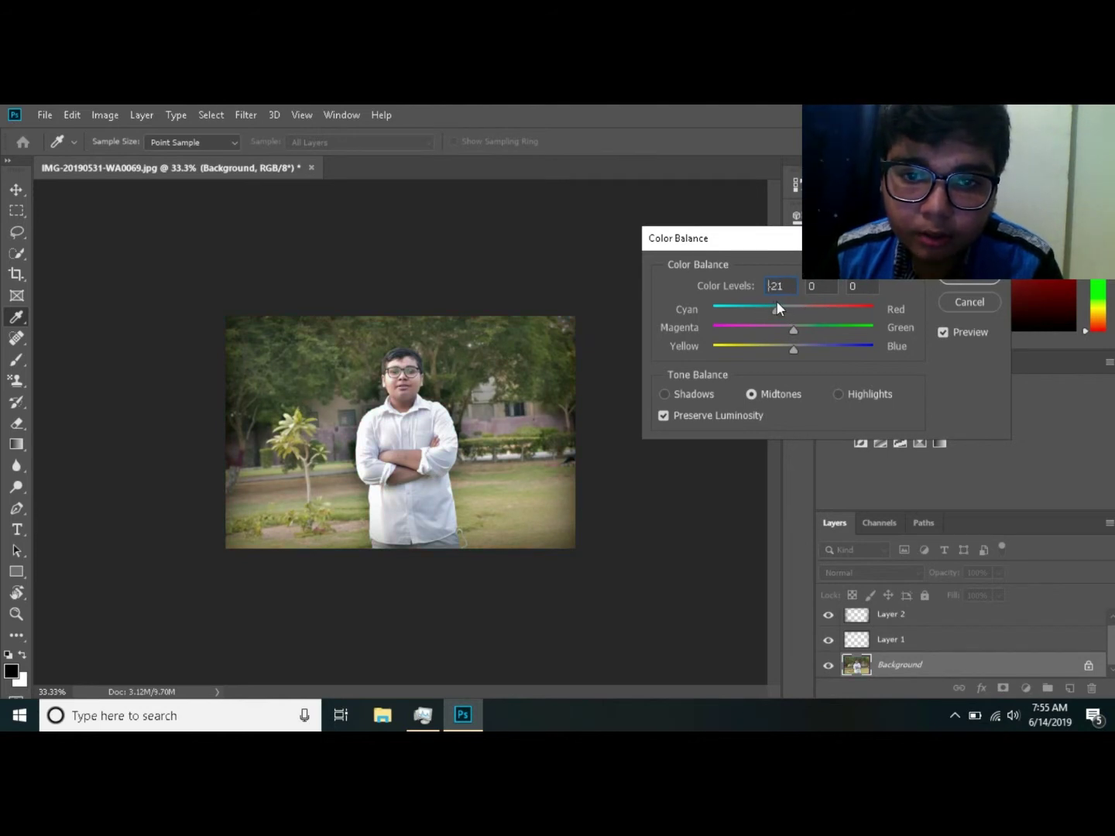
mouse_move(792, 330)
mouse_down()
mouse_move(816, 330)
mouse_move(767, 335)
mouse_move(785, 326)
mouse_move(804, 347)
mouse_move(768, 348)
mouse_up()
click(793, 358)
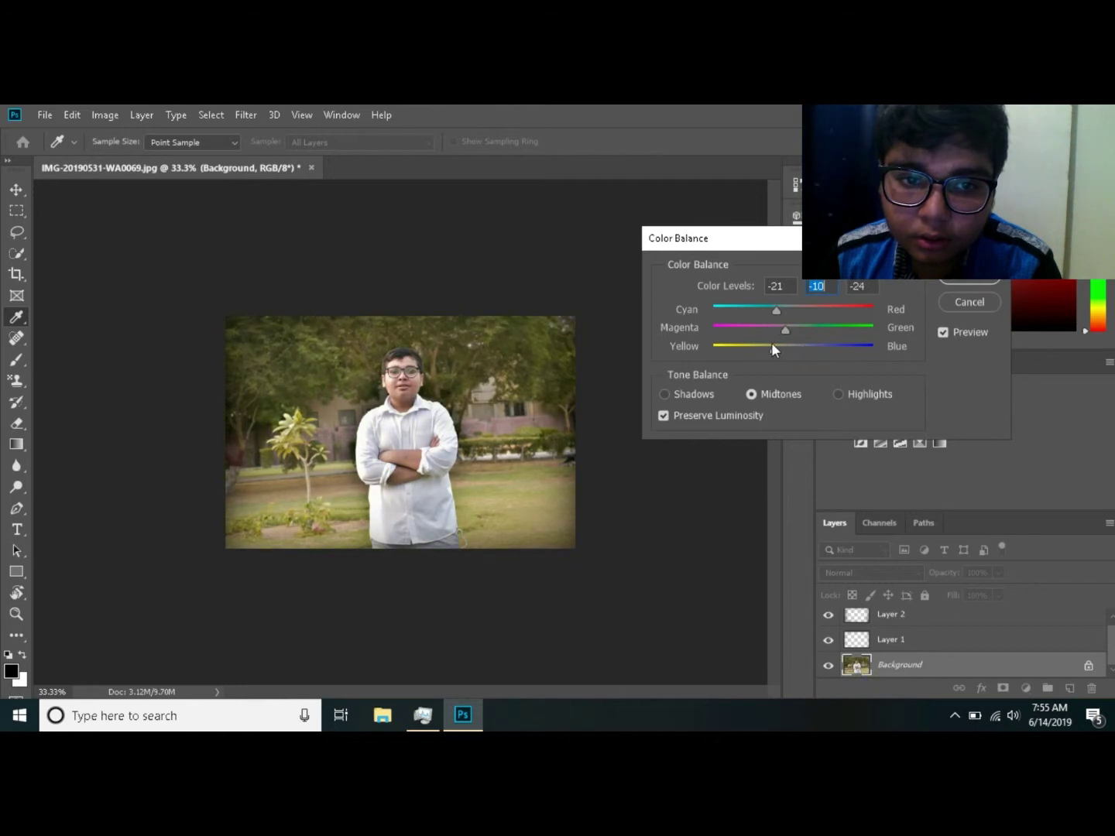
click(715, 387)
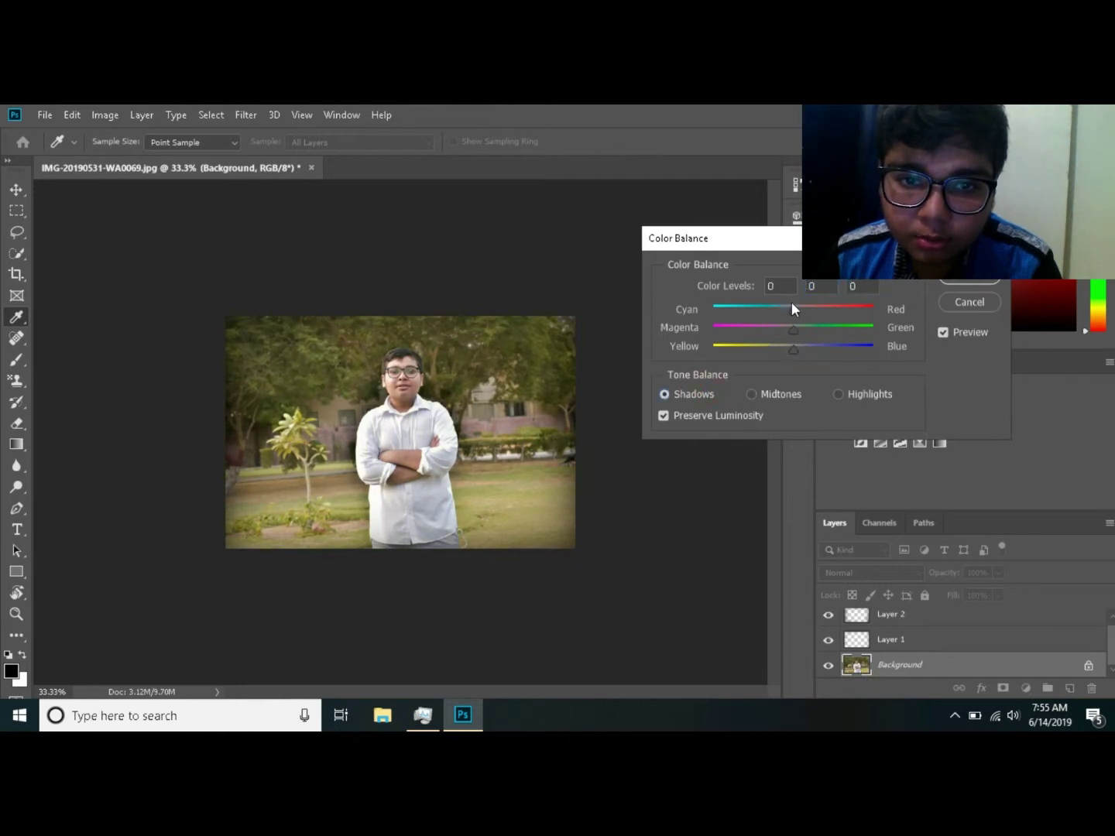
drag(804, 316, 810, 315)
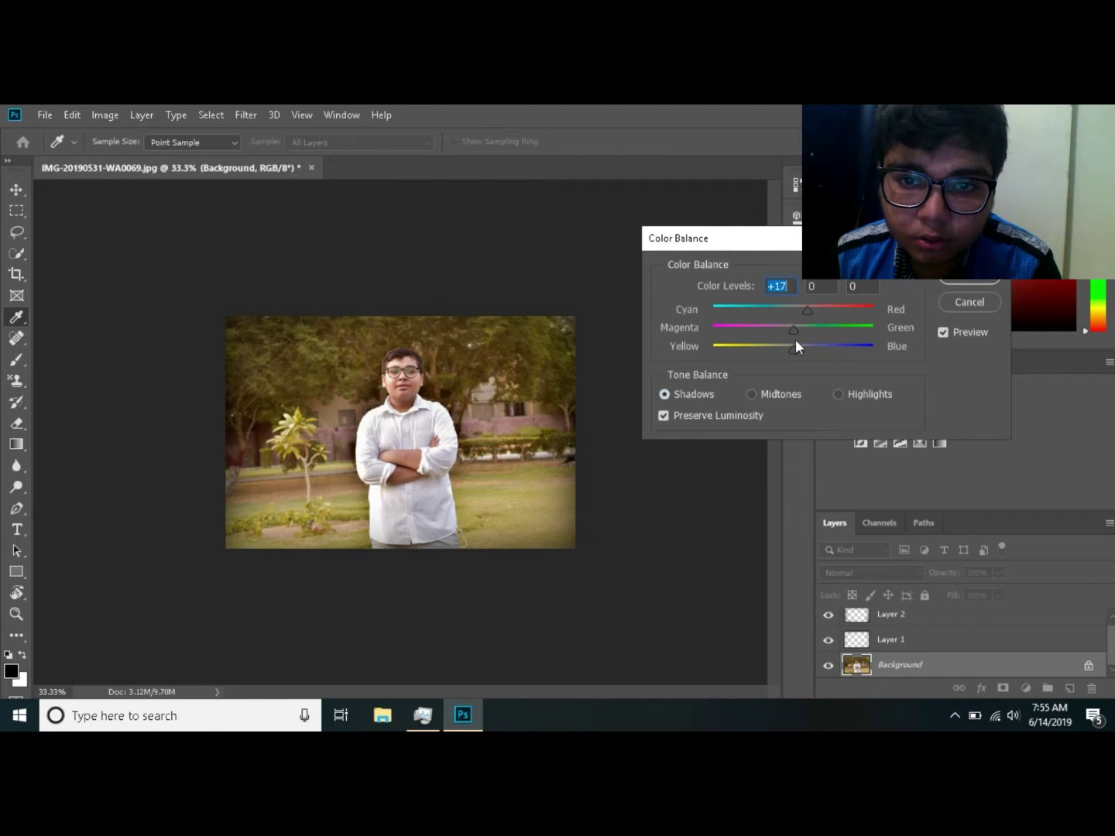
mouse_move(789, 333)
mouse_down()
mouse_move(820, 326)
mouse_move(794, 331)
mouse_up()
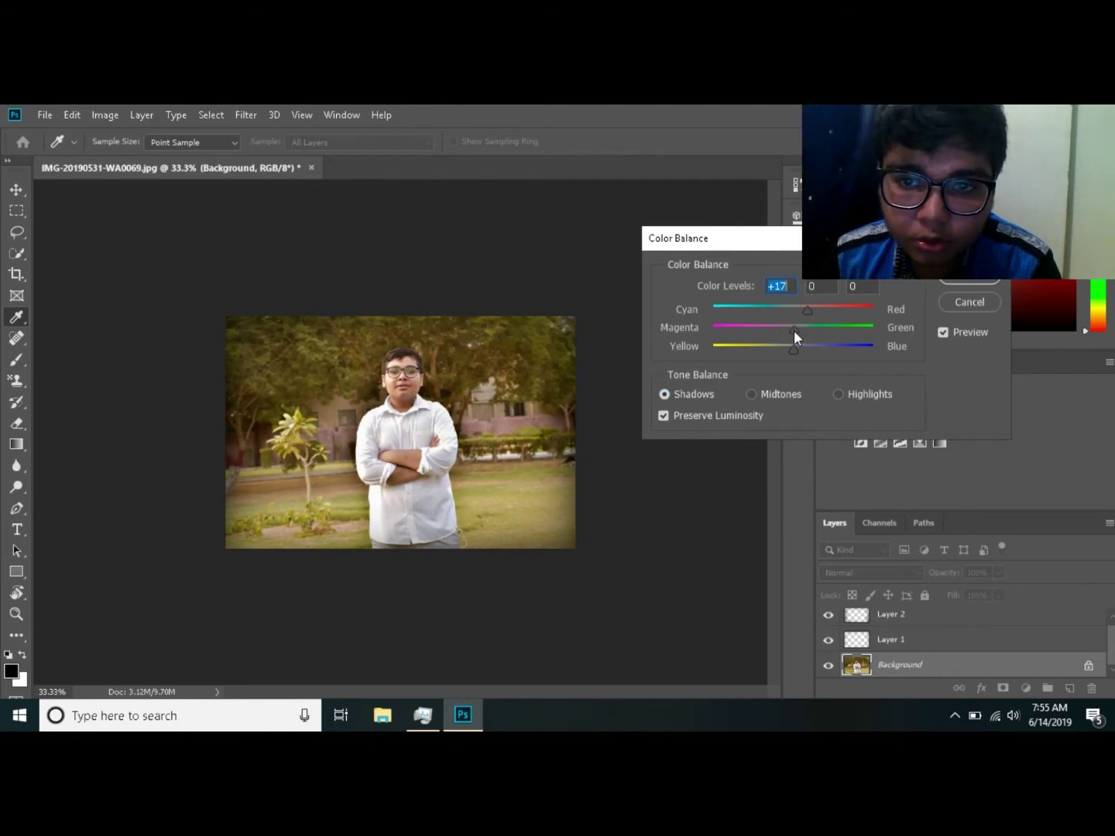
Step: Set the highlights to -13, +9, -8 and apply the colour balance
click(838, 392)
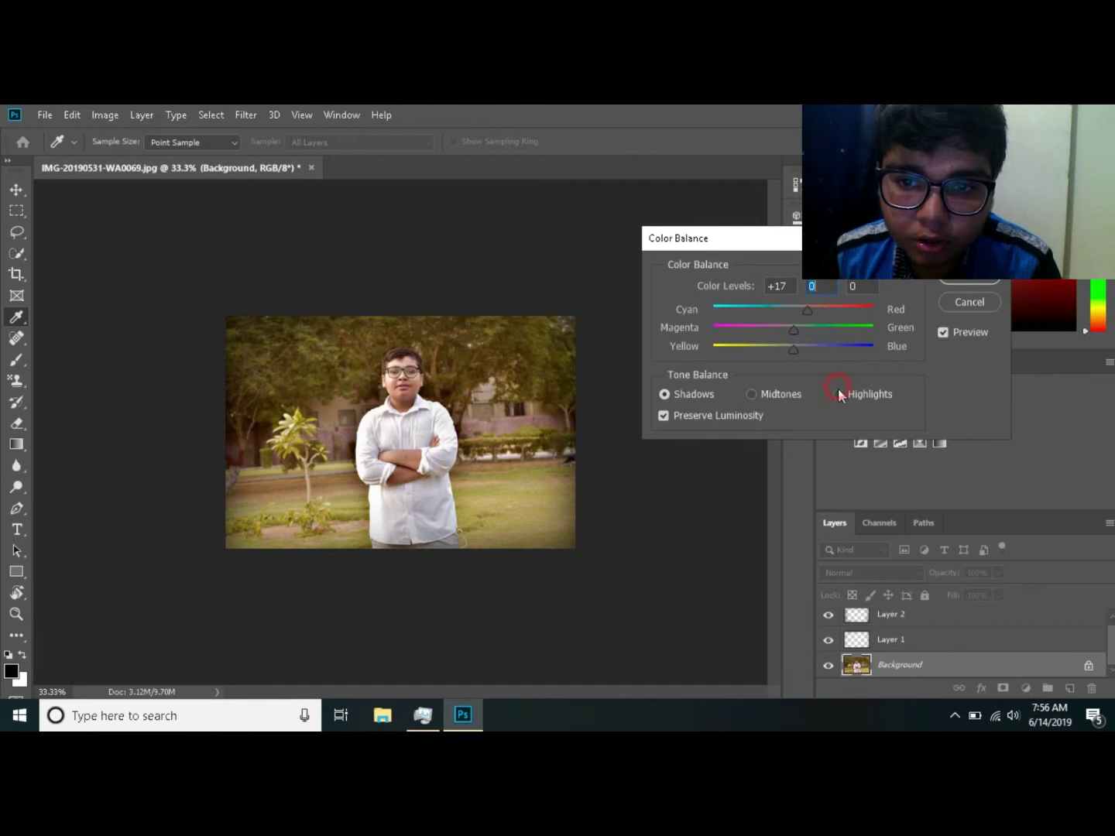
drag(793, 311, 785, 310)
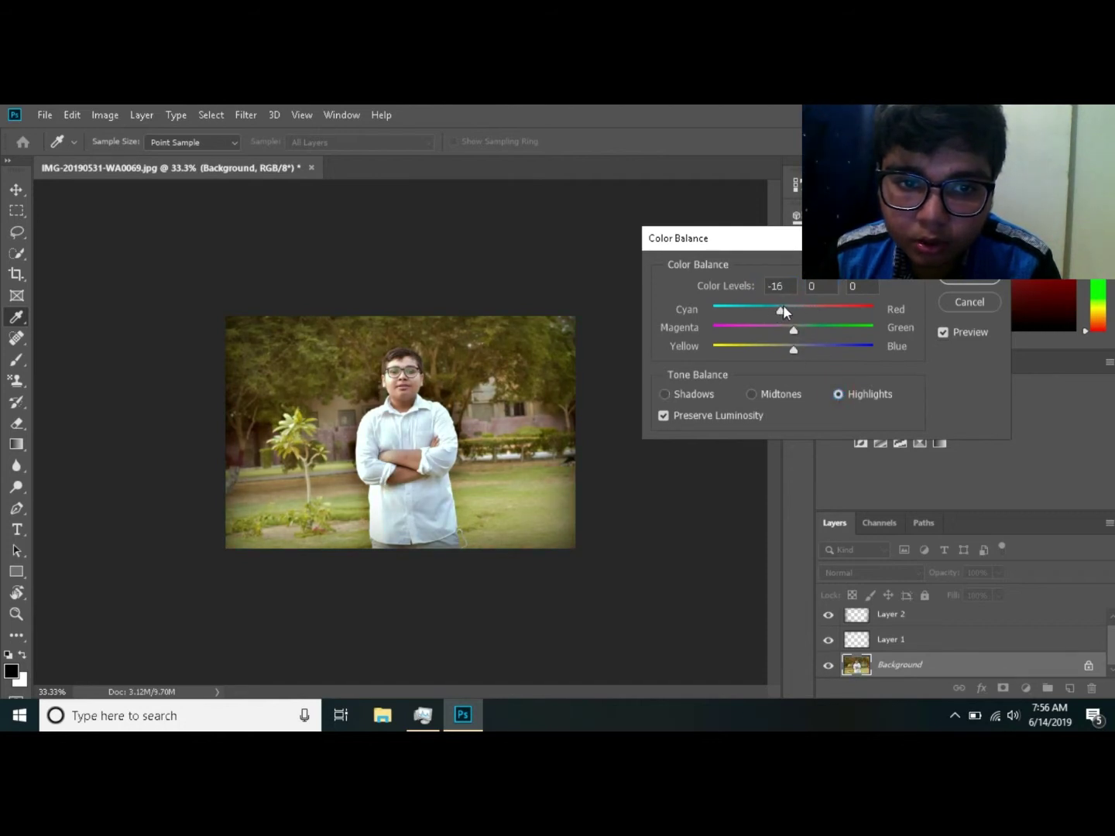
mouse_move(793, 328)
mouse_down()
mouse_move(804, 331)
mouse_move(791, 348)
mouse_up()
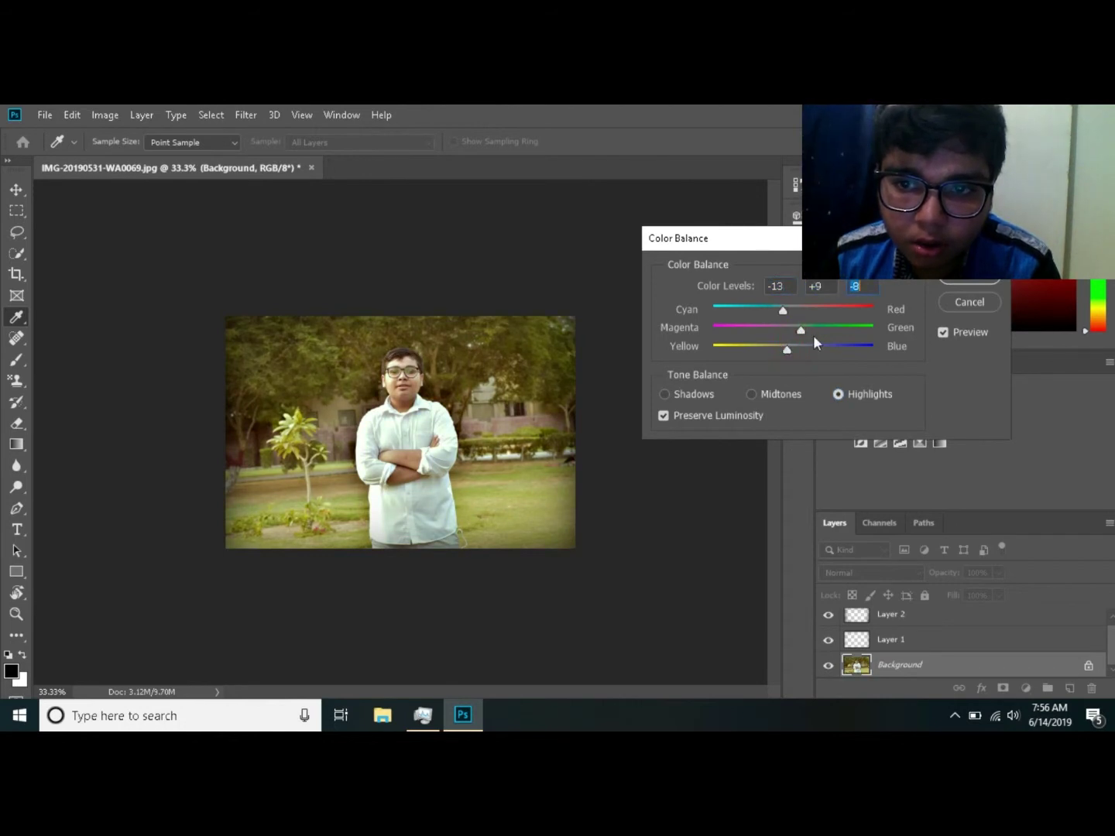
key(b)
click(947, 279)
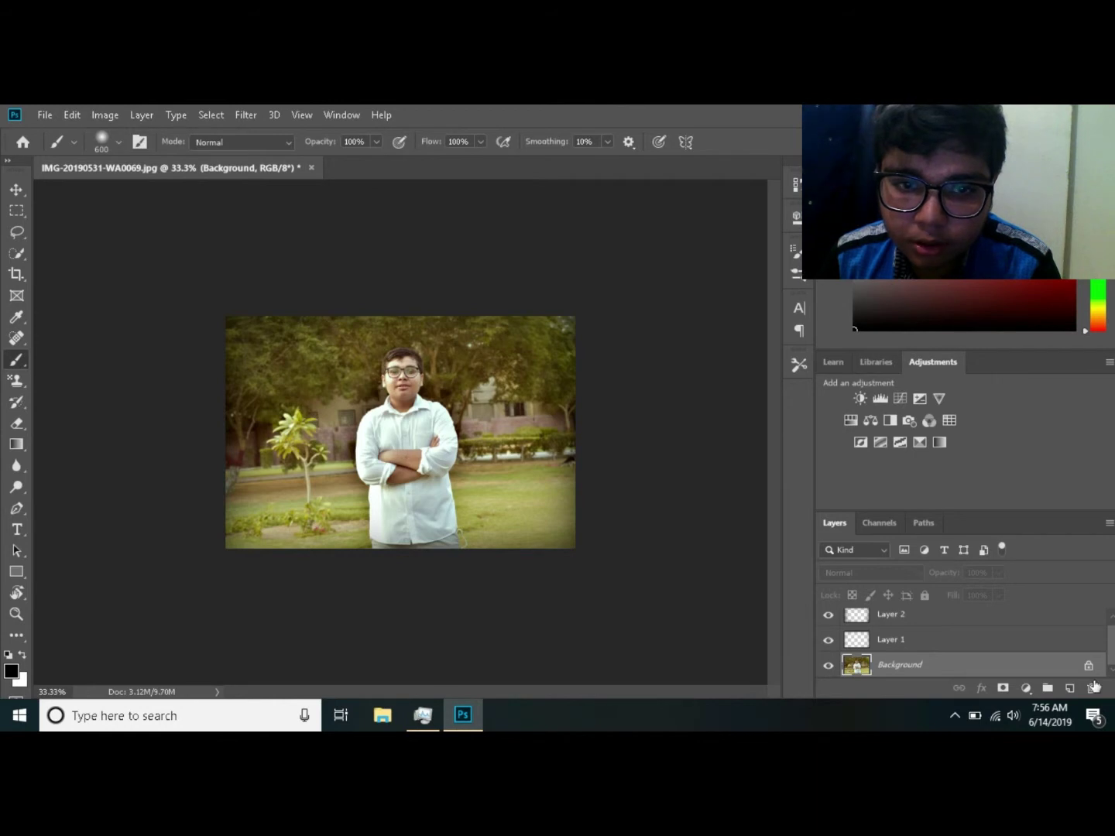
click(796, 185)
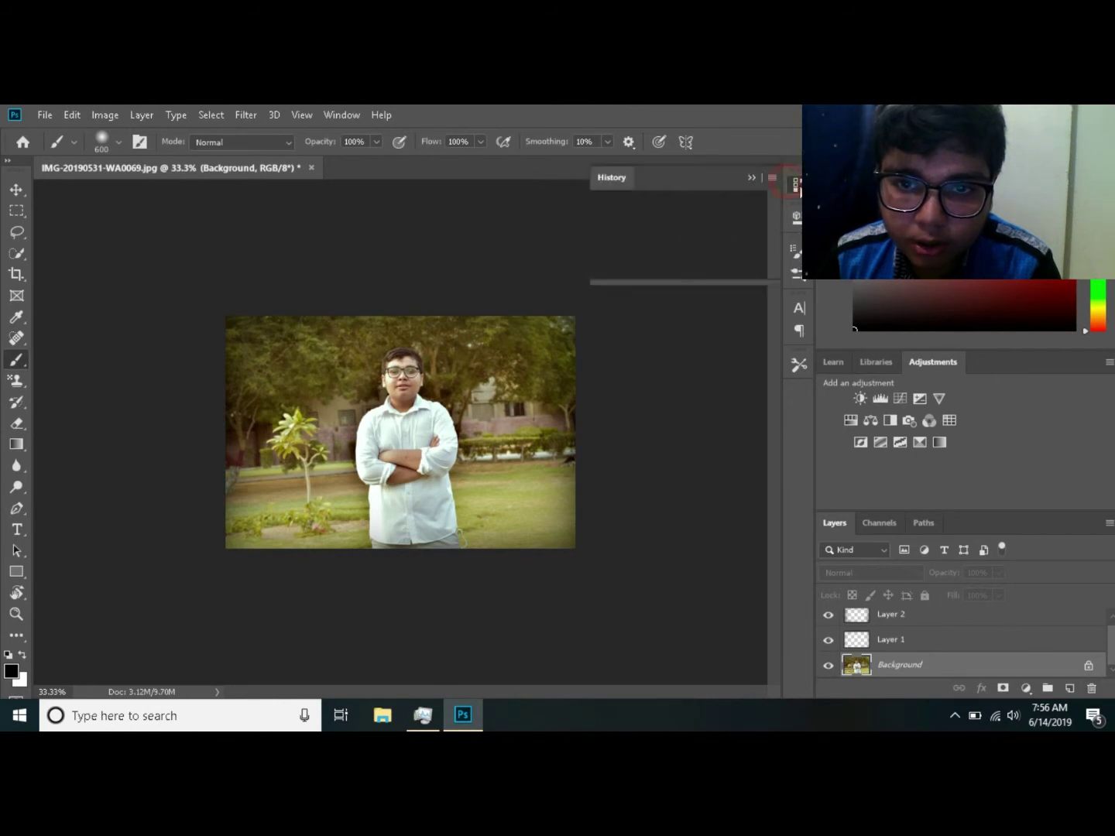
drag(775, 241, 779, 186)
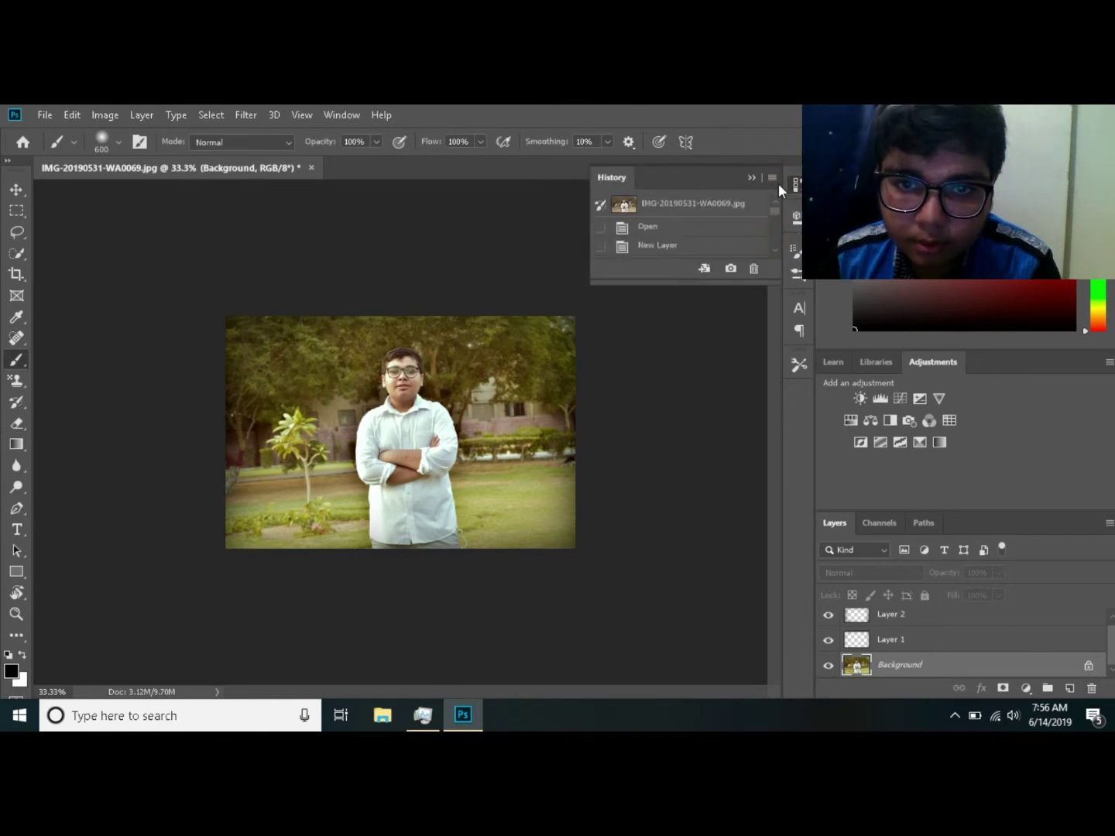
click(729, 207)
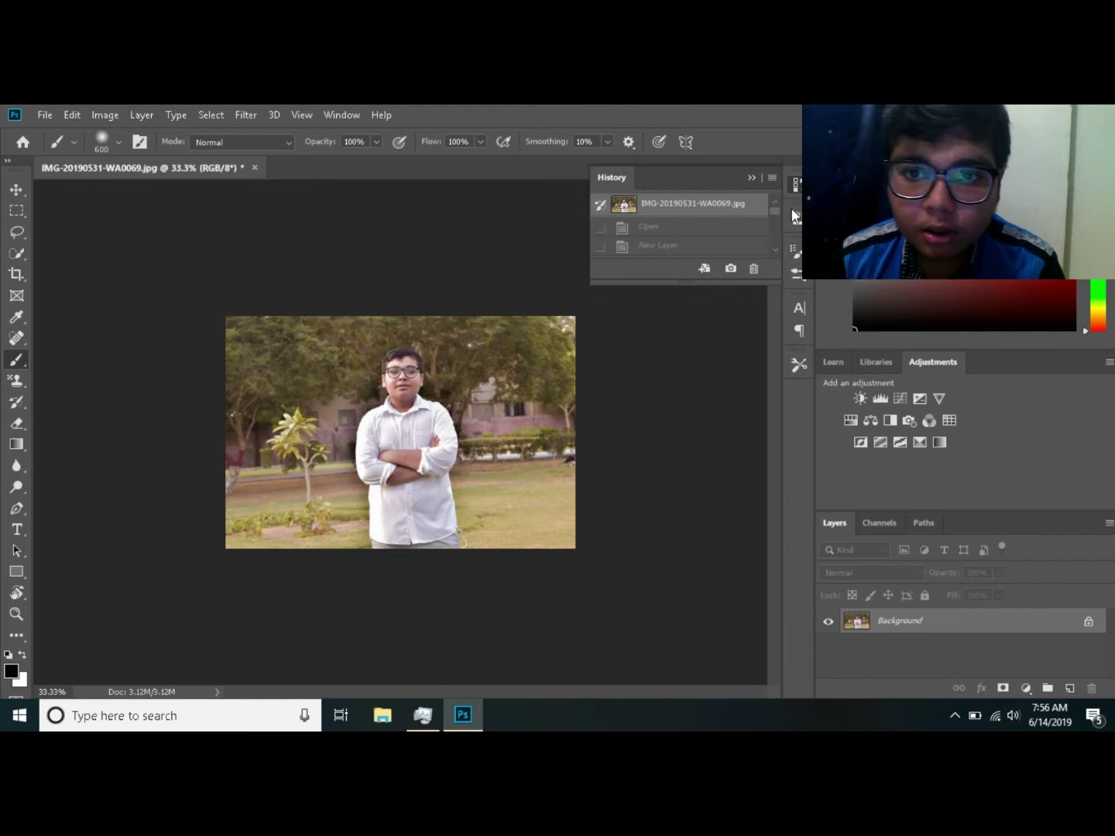
scroll(774, 232, down, 2)
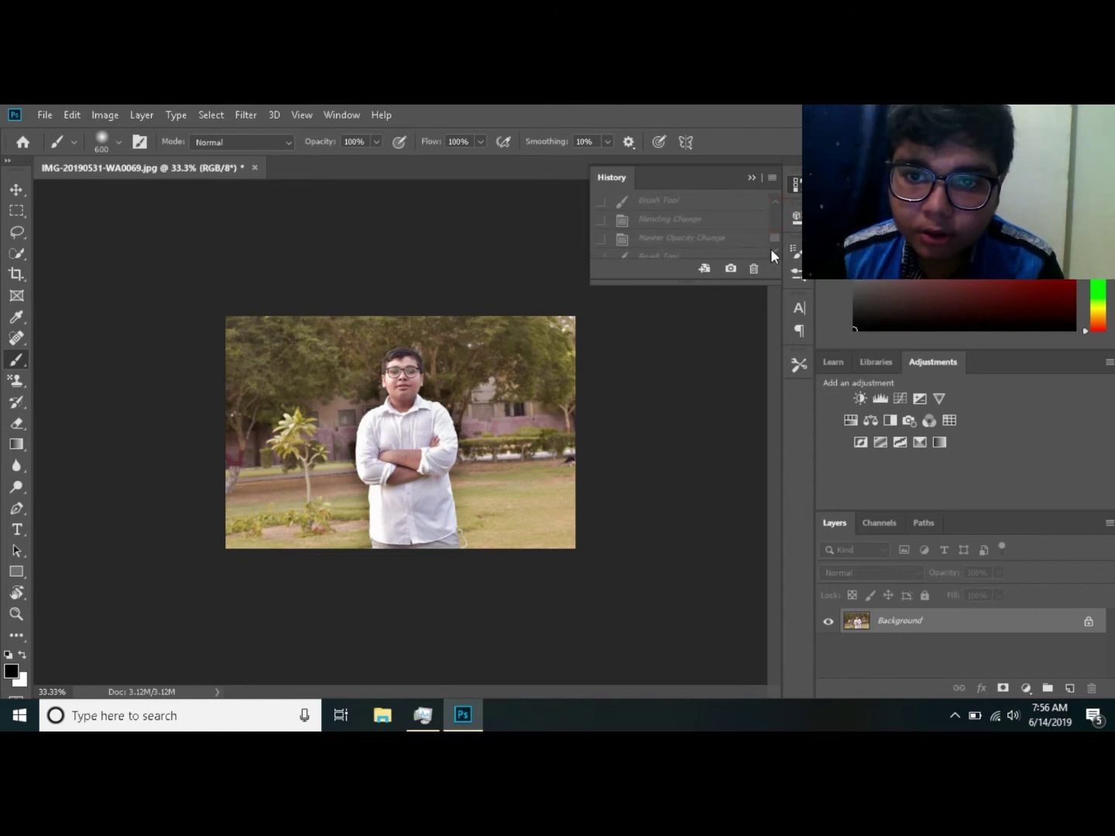
click(776, 247)
click(758, 255)
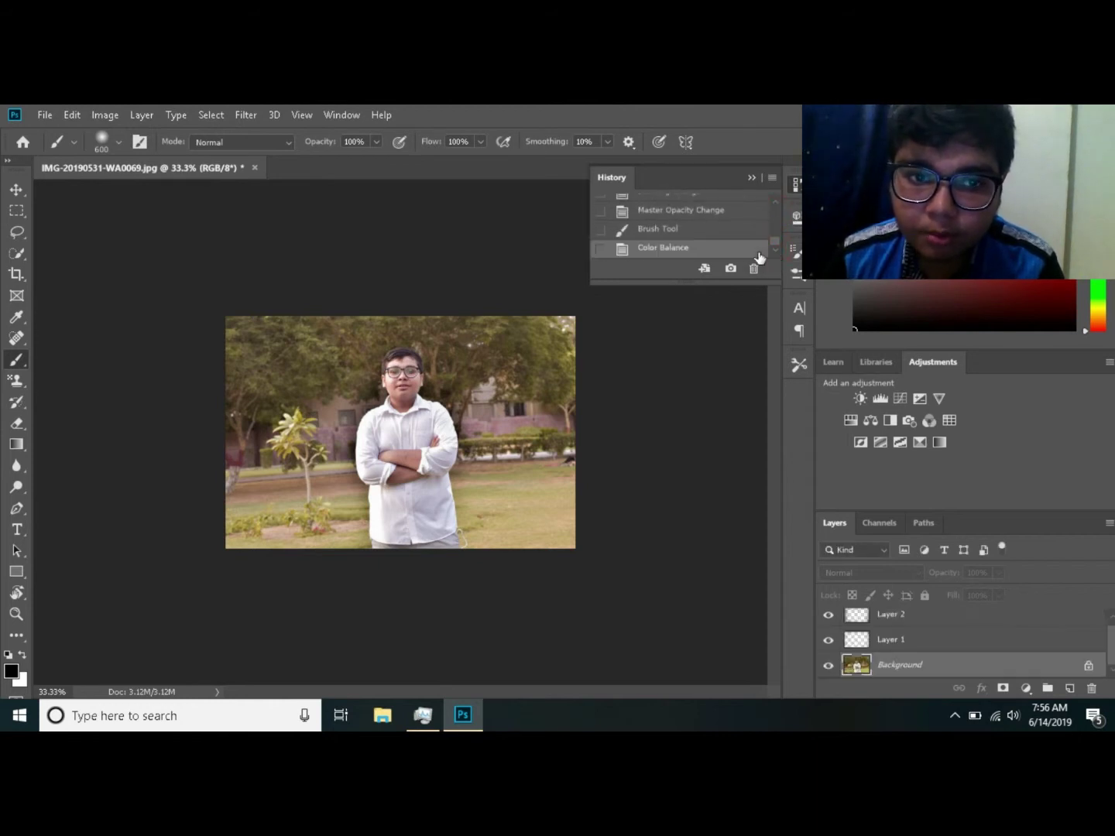
click(751, 178)
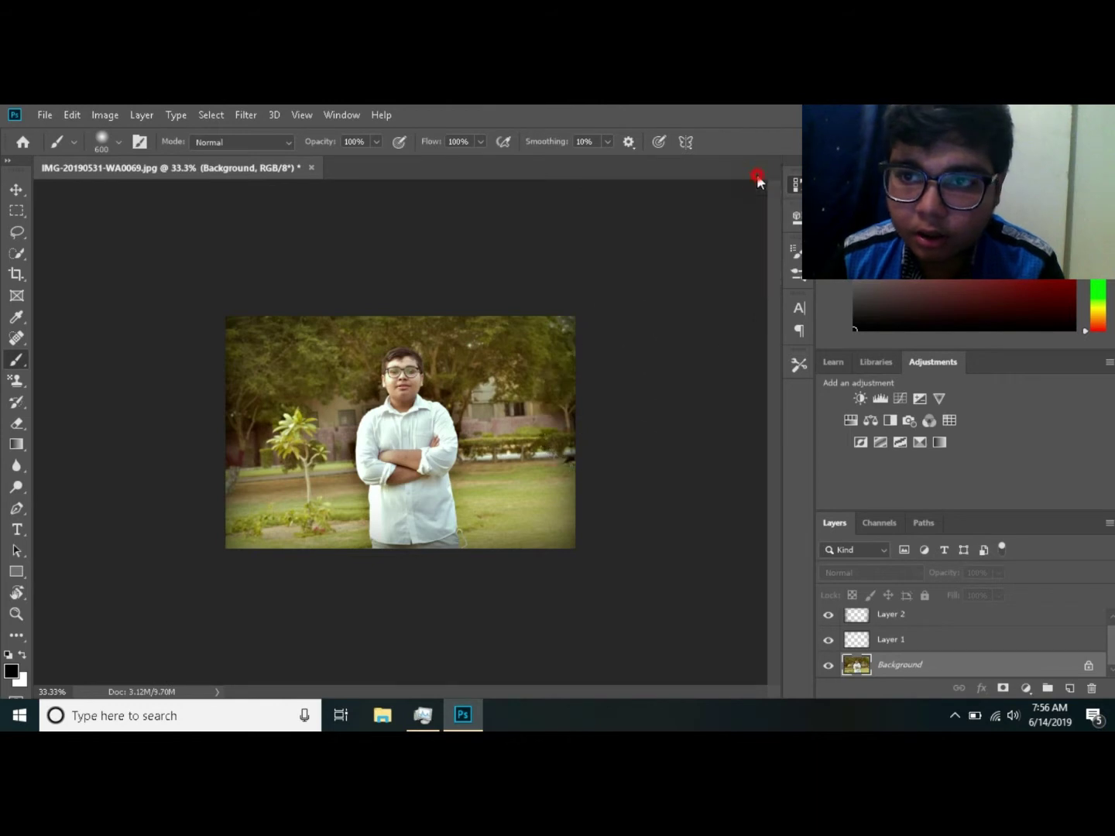
Step: Move Photoshop aside and open the desktop photo in the Photos viewer
drag(756, 115, 642, 114)
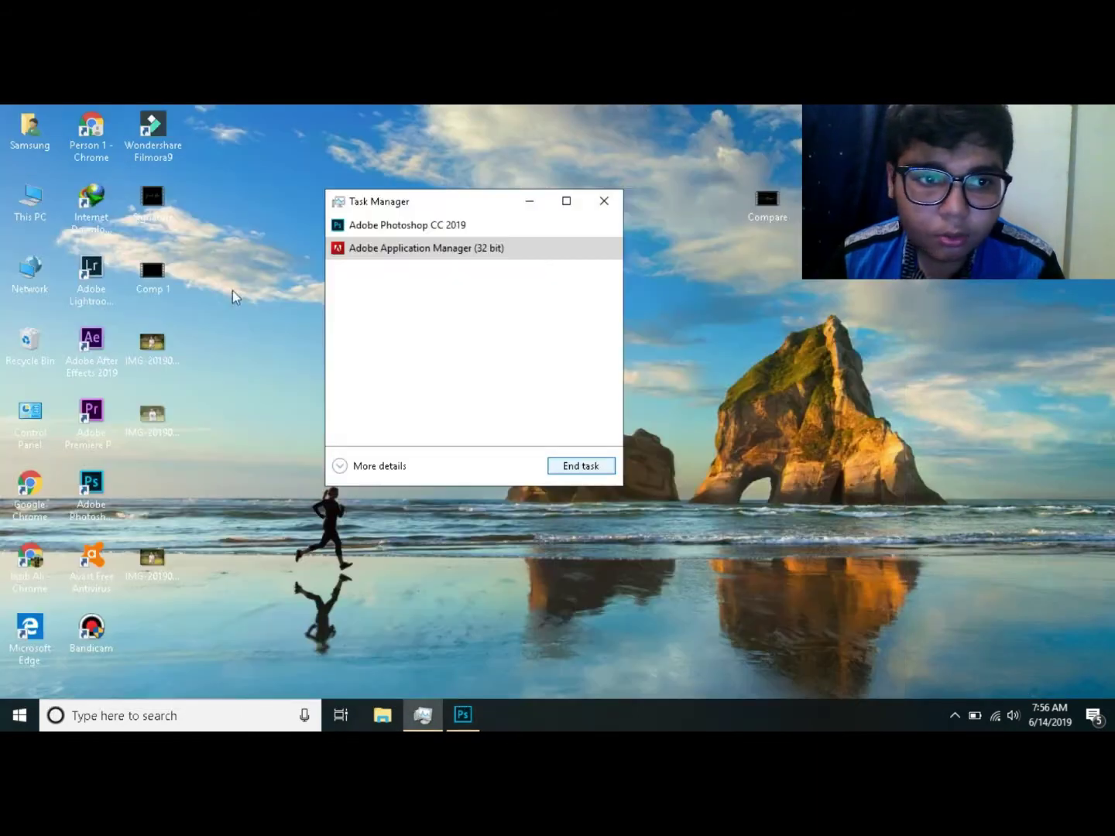
click(172, 421)
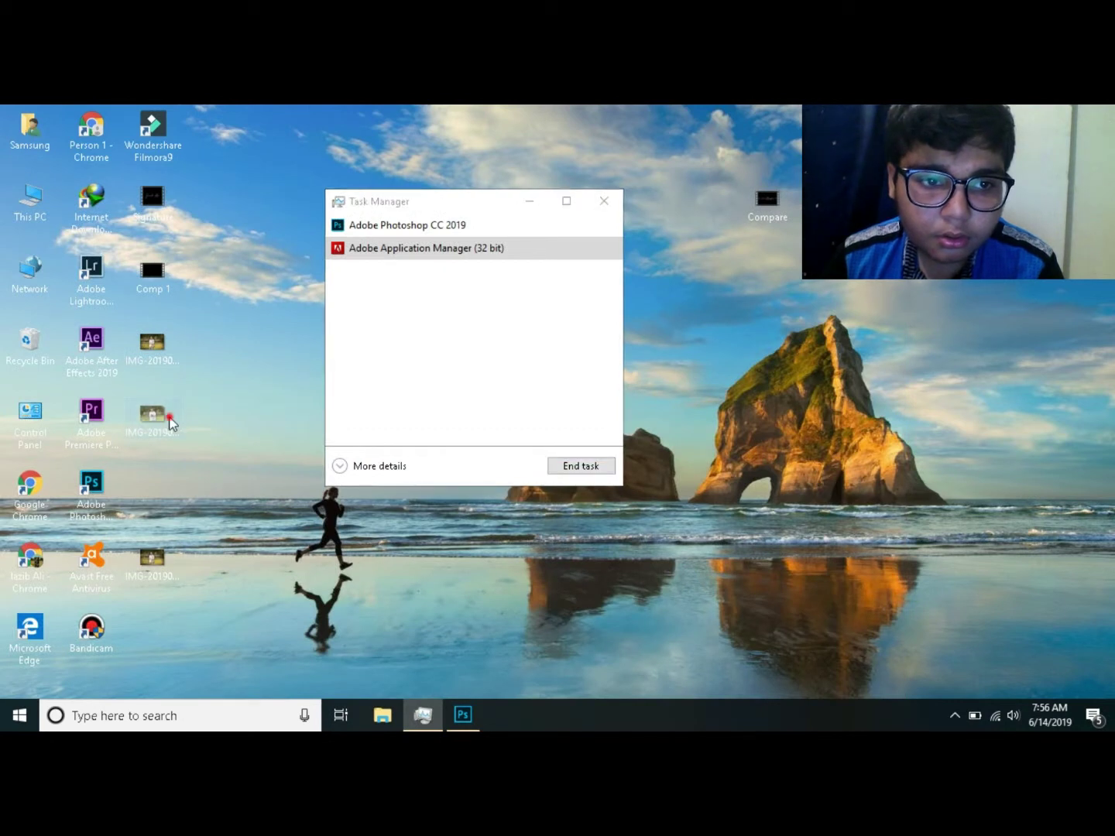
click(541, 205)
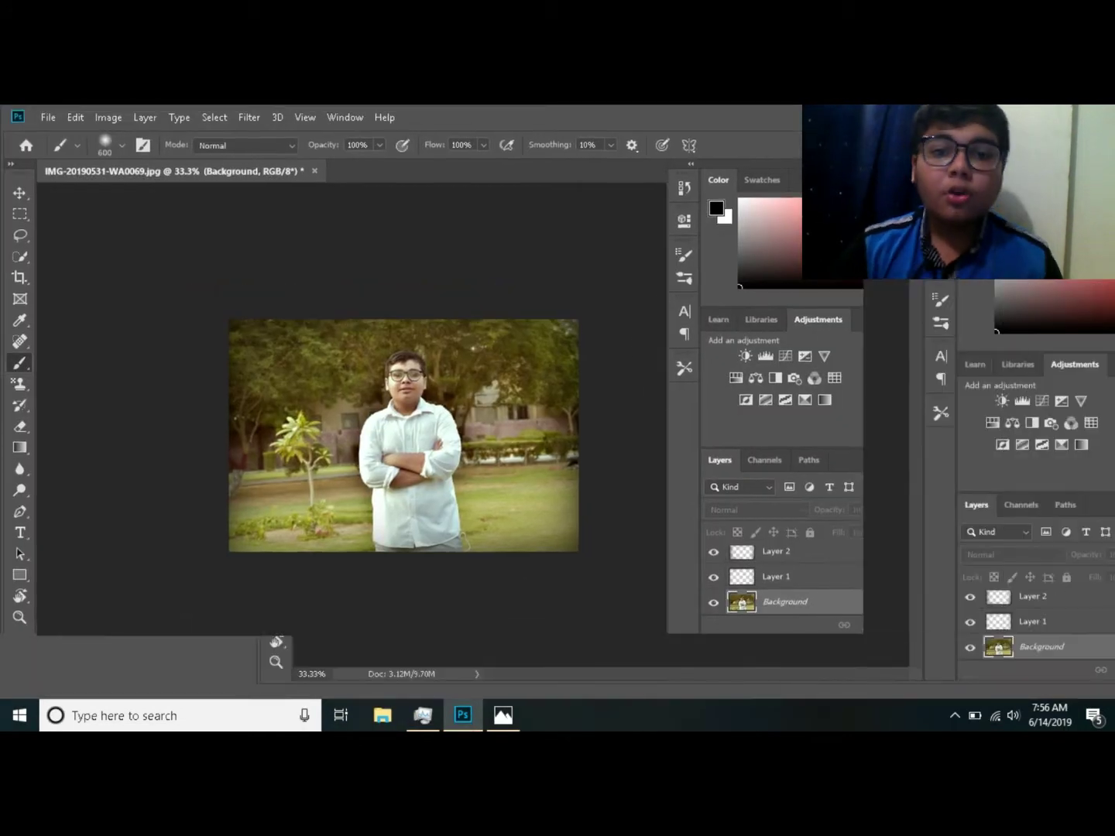
Step: Zoom to 100% on the right edge and Content-Aware Fill the dark object on the grass
key(z)
click(573, 455)
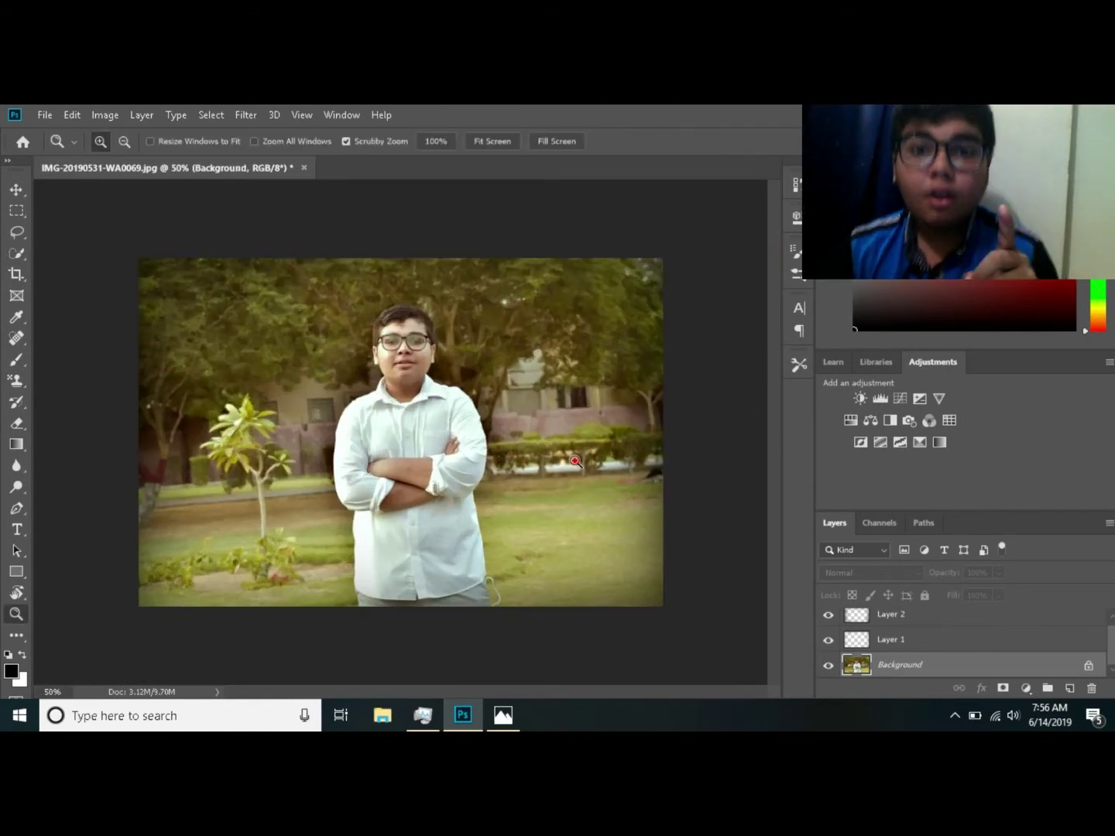
click(575, 457)
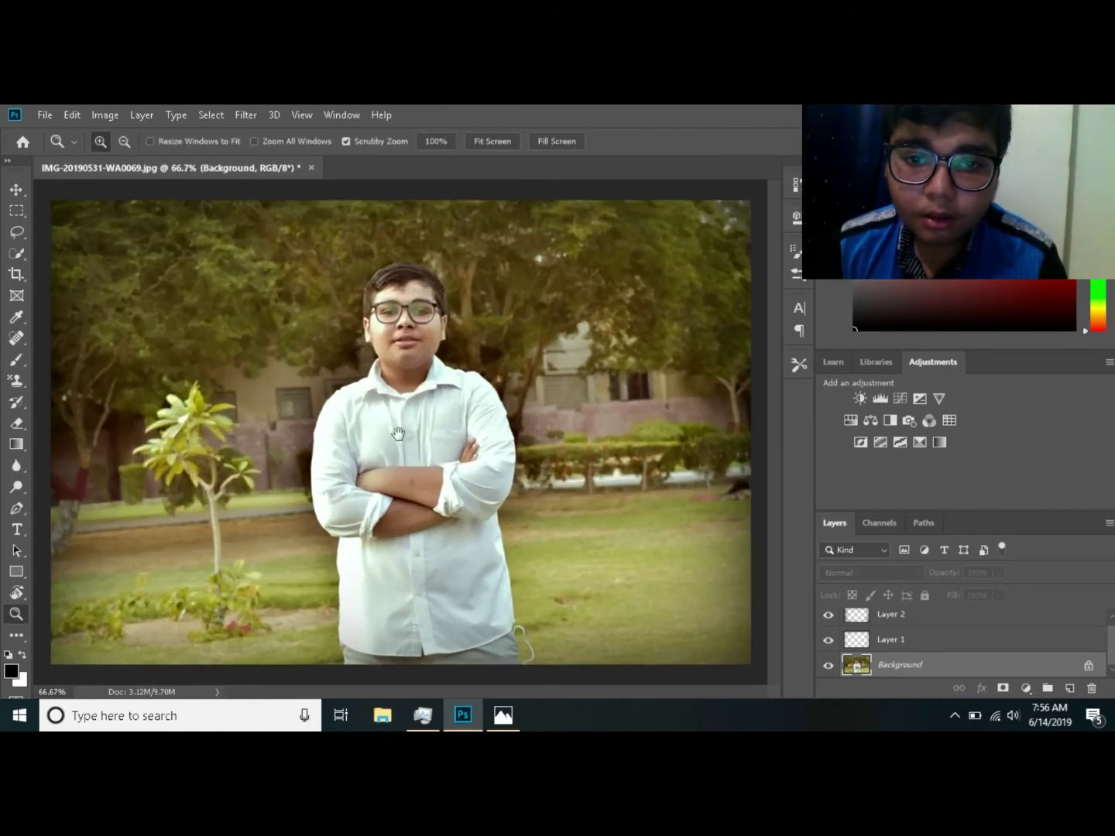
click(756, 496)
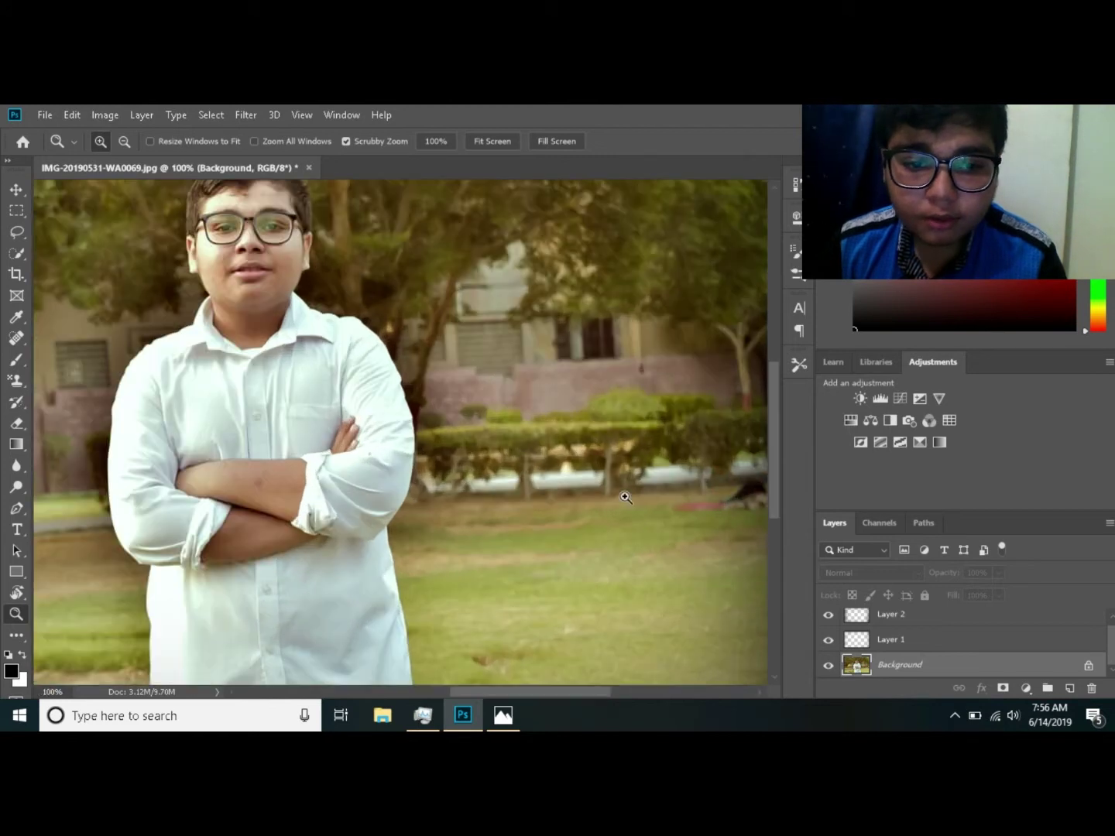
drag(493, 692, 533, 692)
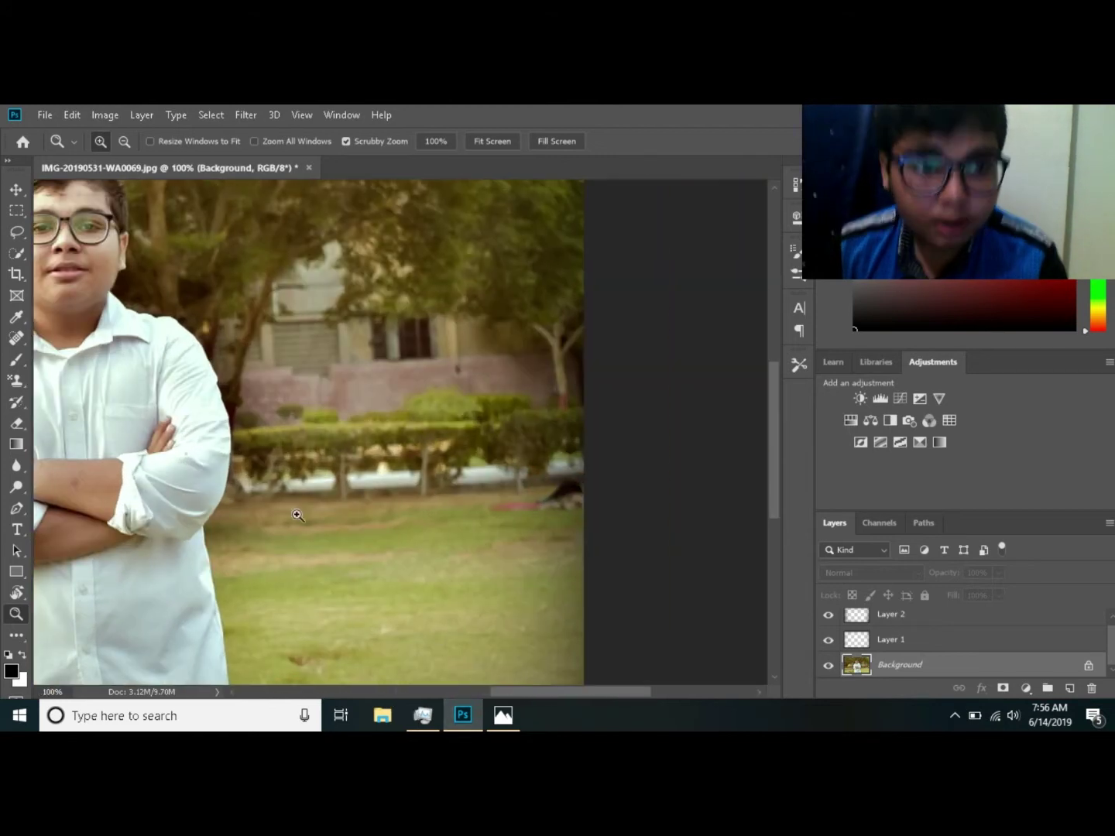
click(18, 234)
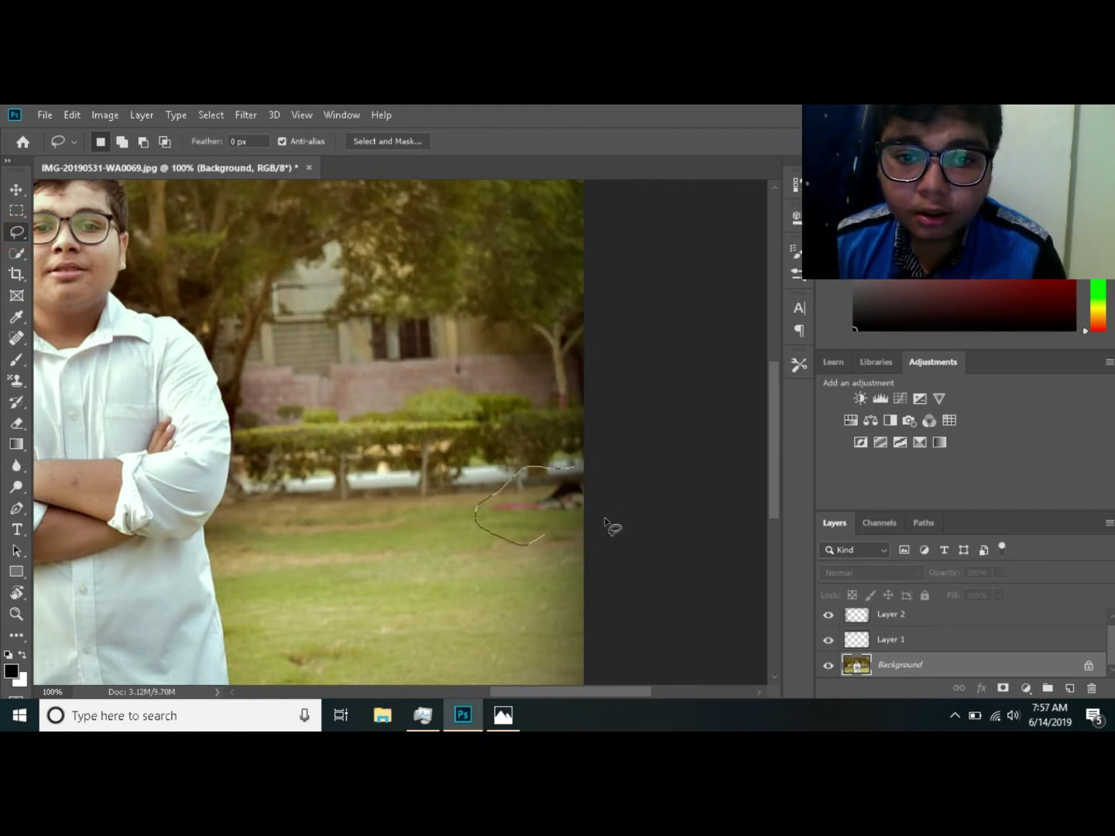
mouse_move(637, 462)
mouse_down()
mouse_move(569, 471)
mouse_move(524, 502)
mouse_up()
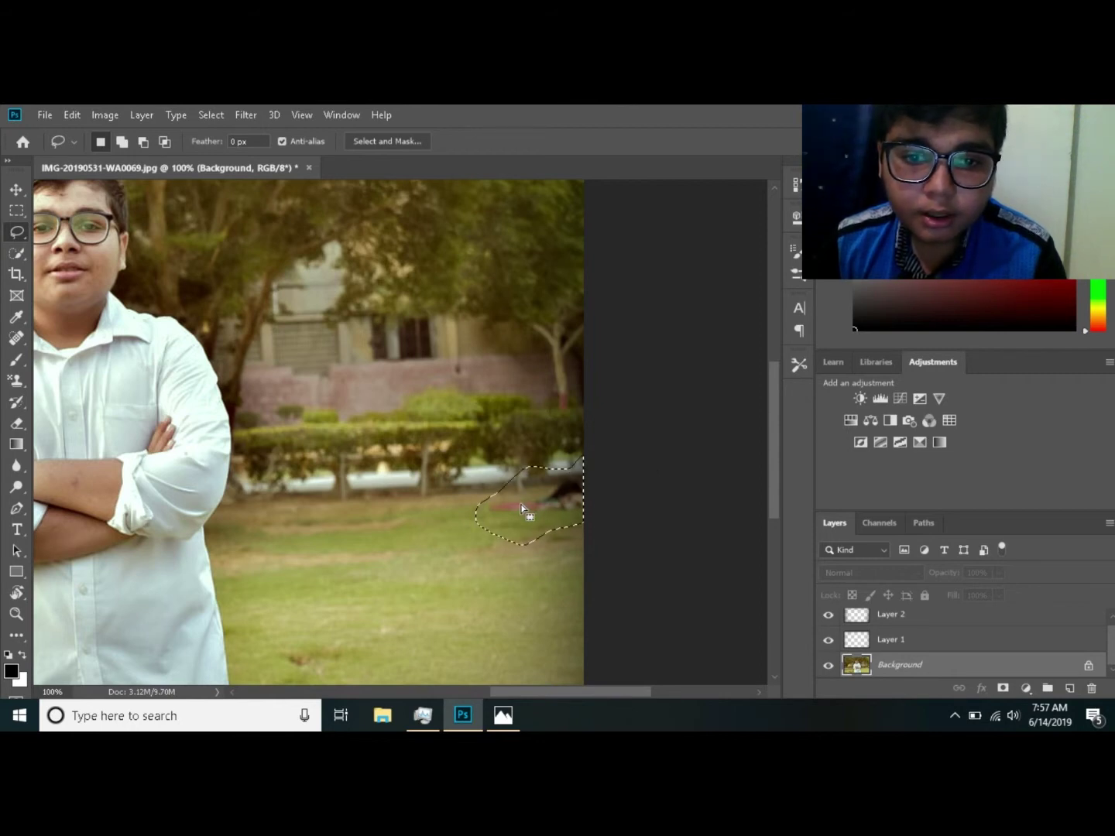
right_click(523, 502)
click(547, 406)
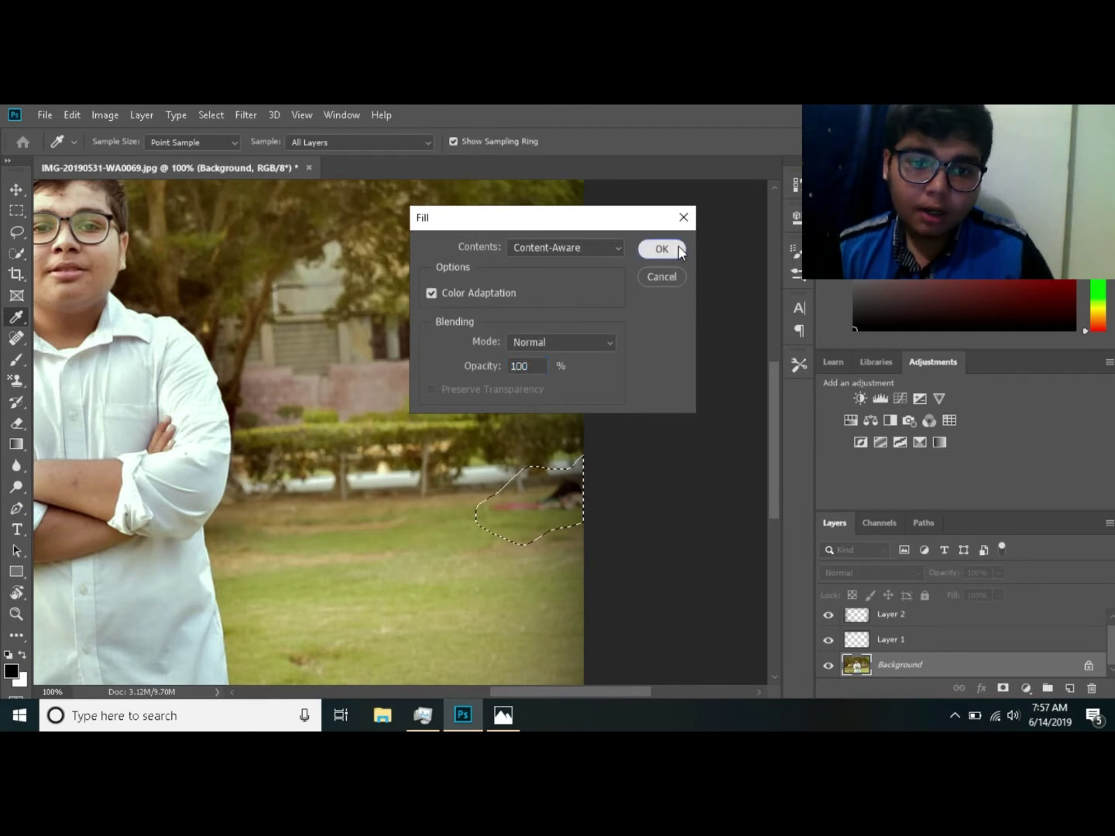
click(677, 247)
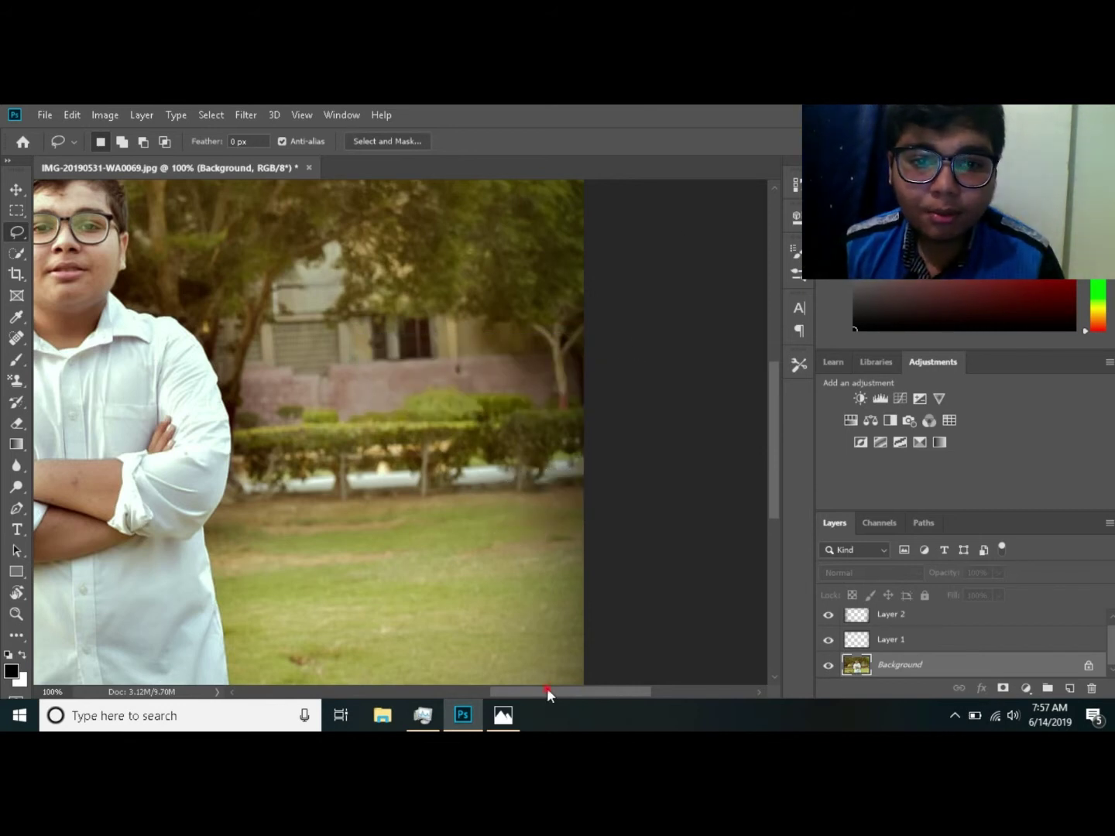
Step: Lasso the dark shrub left of the young tree, Content-Aware Fill it, and deselect
mouse_move(547, 690)
mouse_down()
mouse_move(356, 679)
mouse_move(400, 679)
mouse_up()
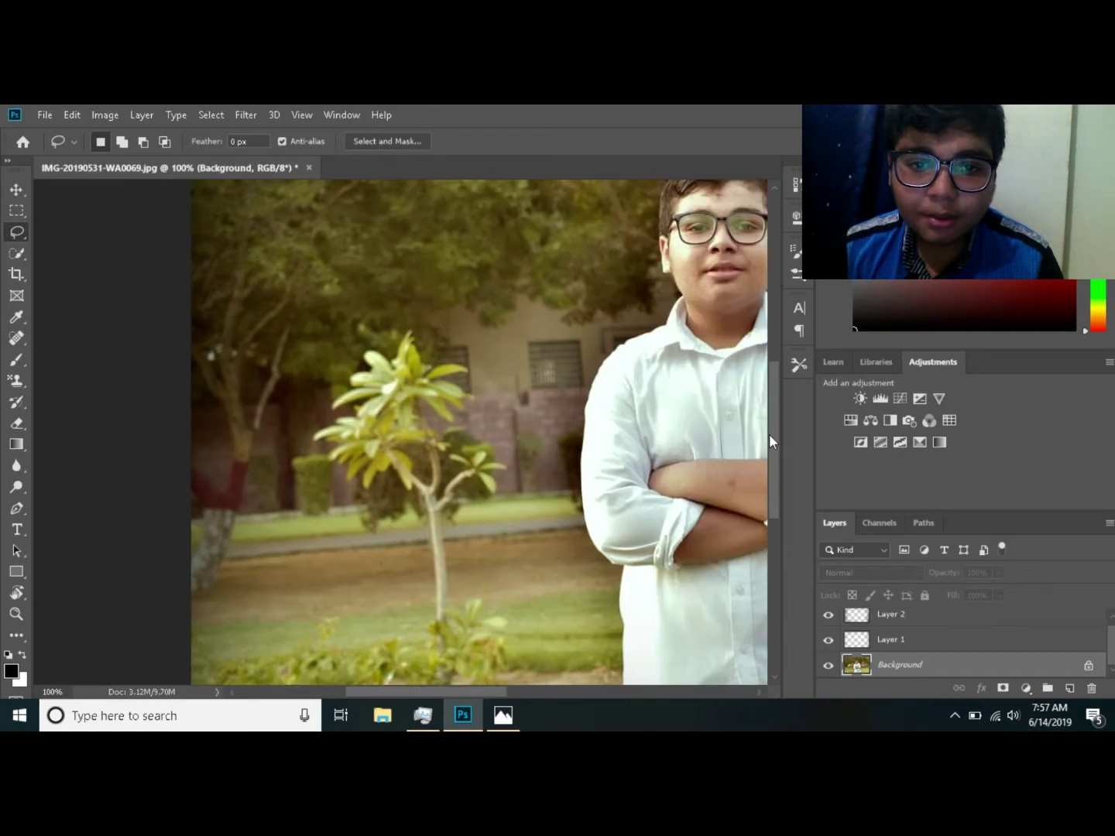
mouse_move(770, 436)
mouse_down()
mouse_move(775, 468)
mouse_move(771, 456)
mouse_up()
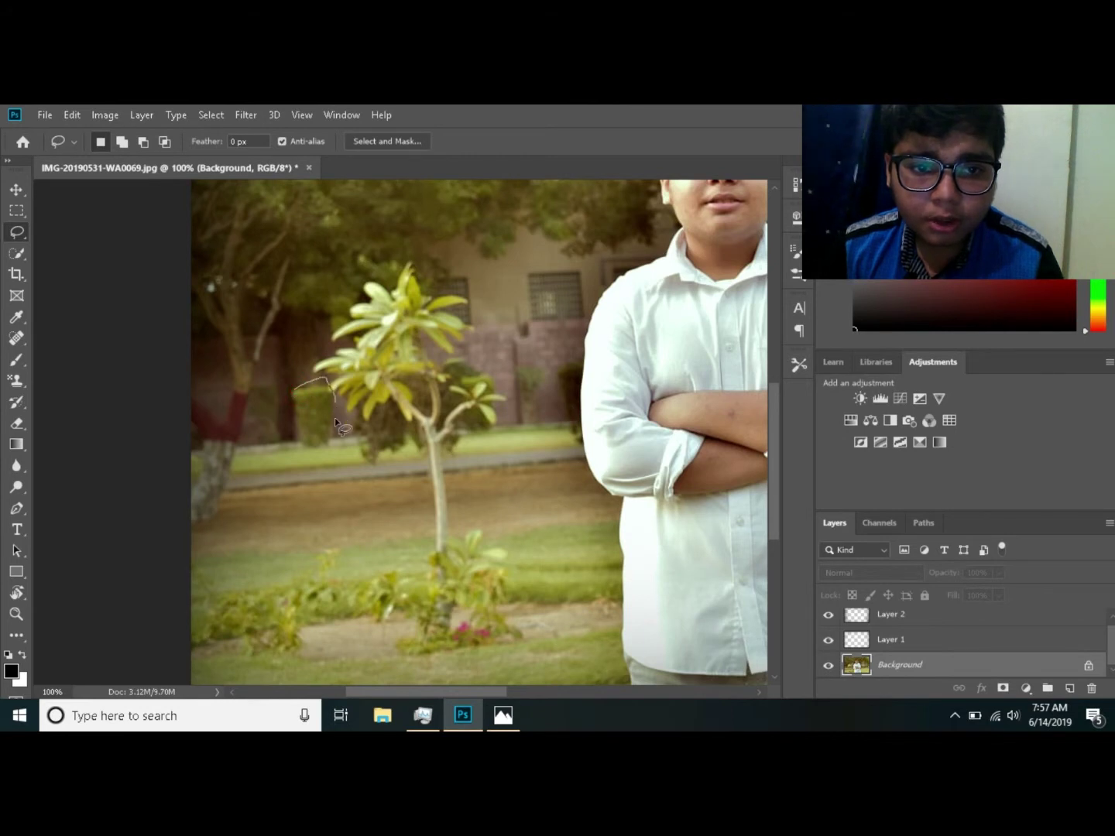
drag(306, 447, 289, 397)
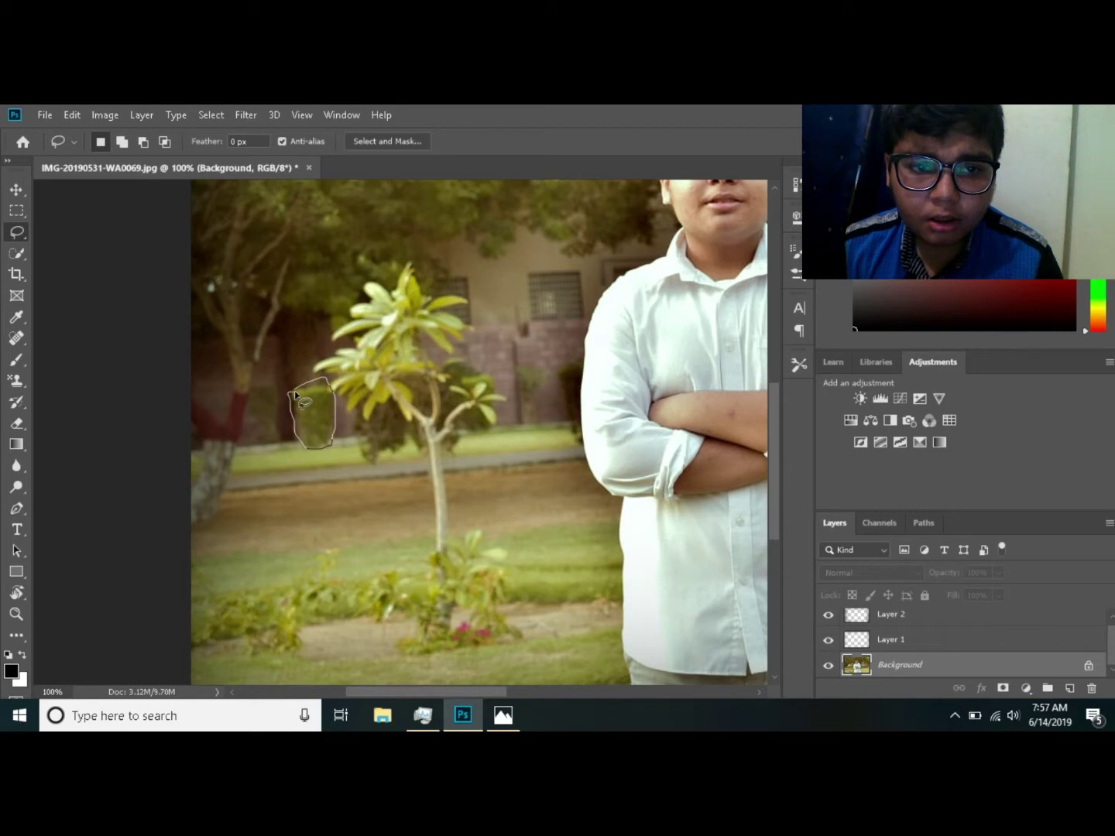
right_click(309, 406)
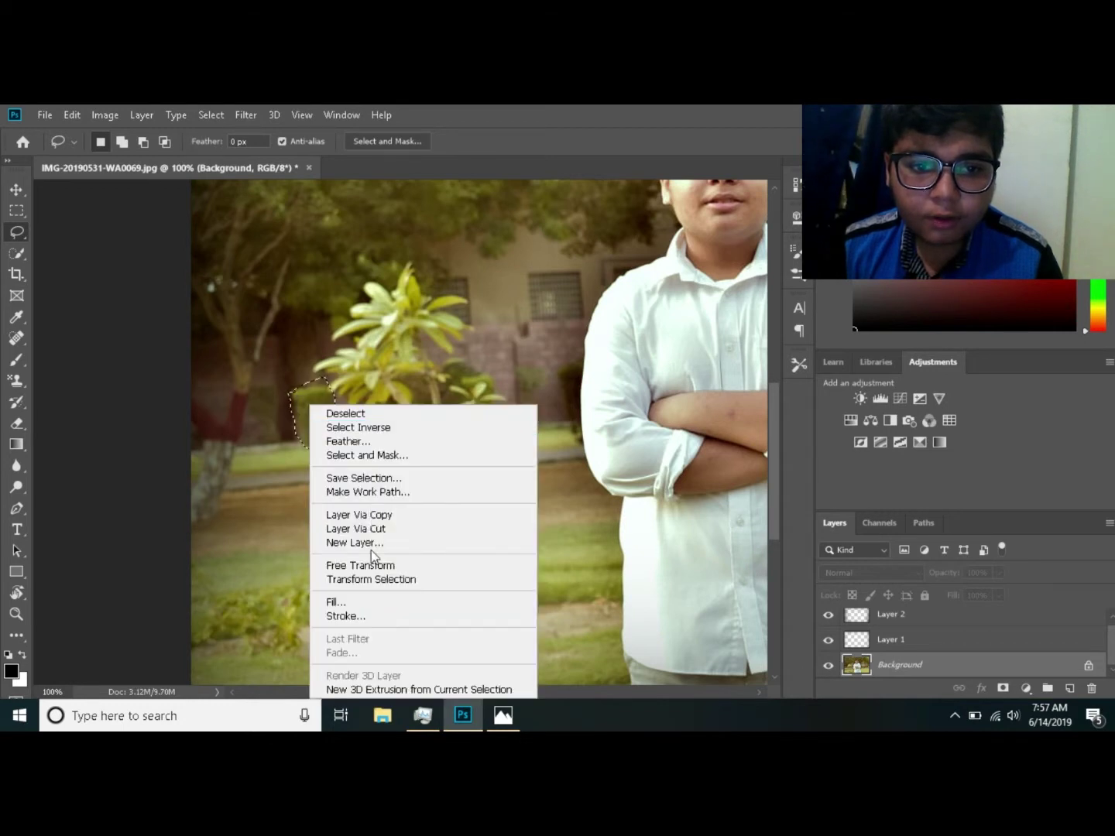
click(367, 603)
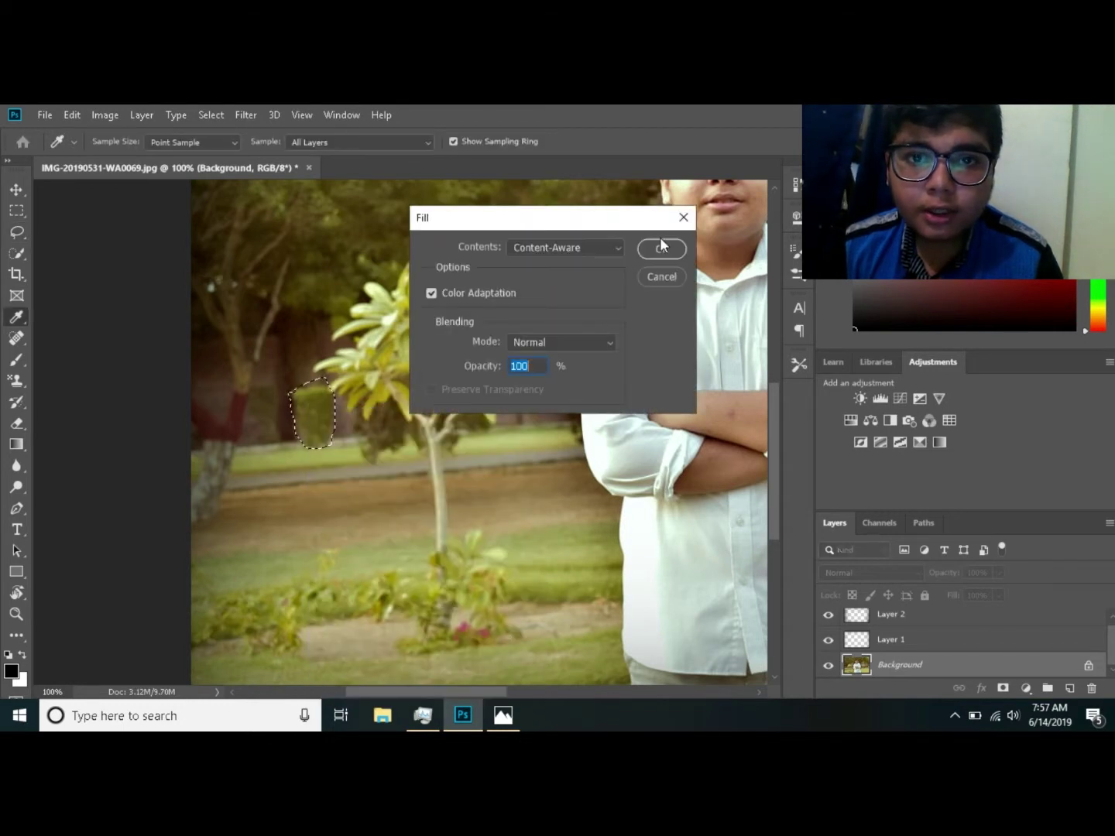
click(660, 247)
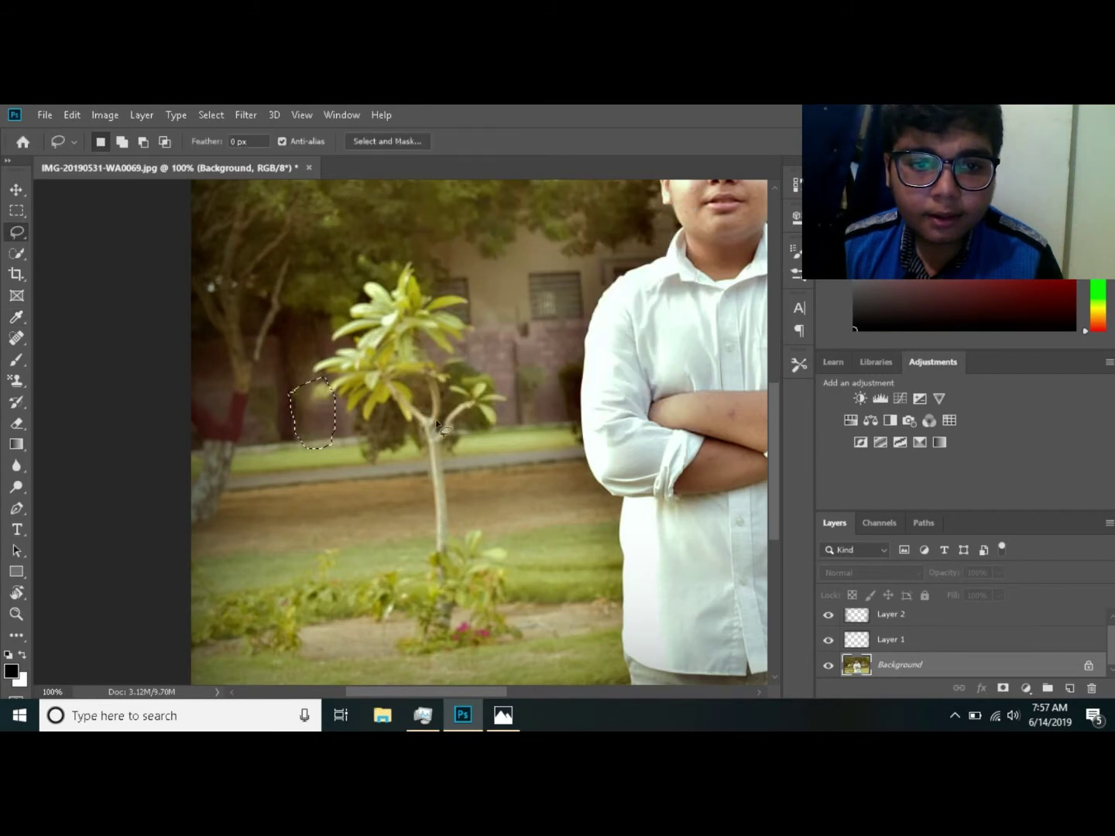
click(318, 442)
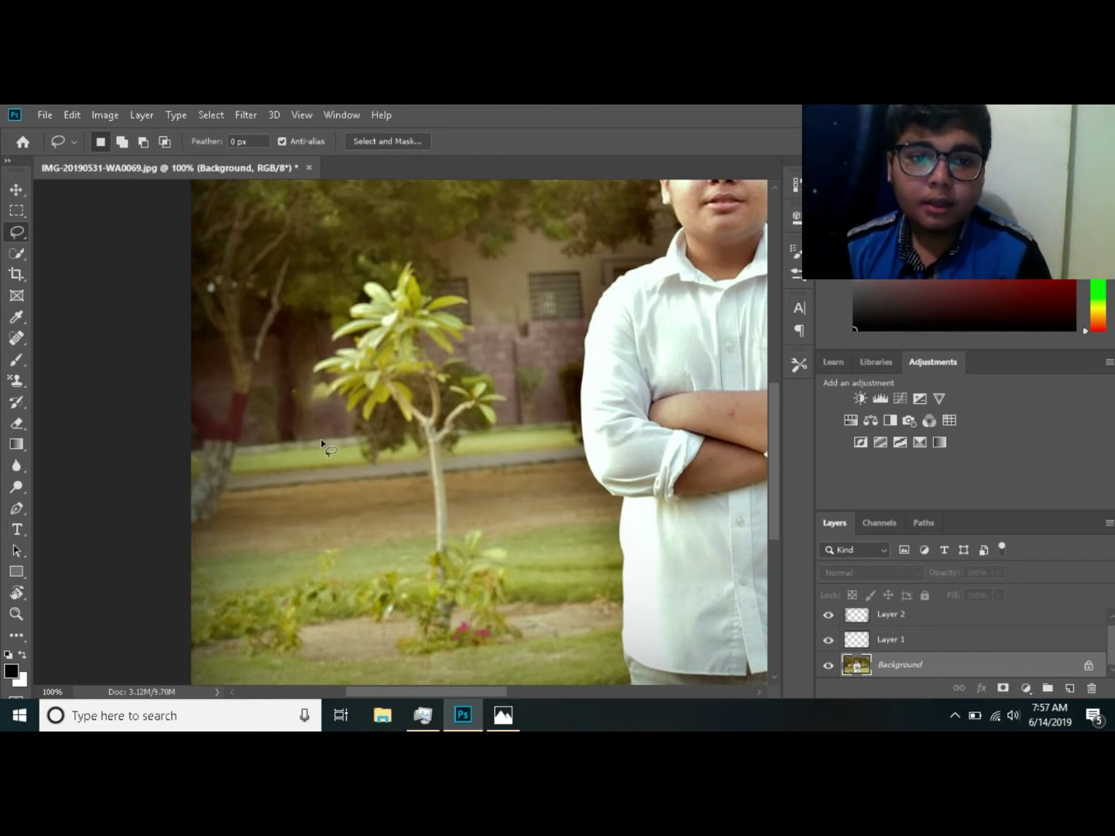
Step: Zoom in near the tree trunk and clone clean background over the yellow speck
key(z)
click(282, 391)
click(284, 292)
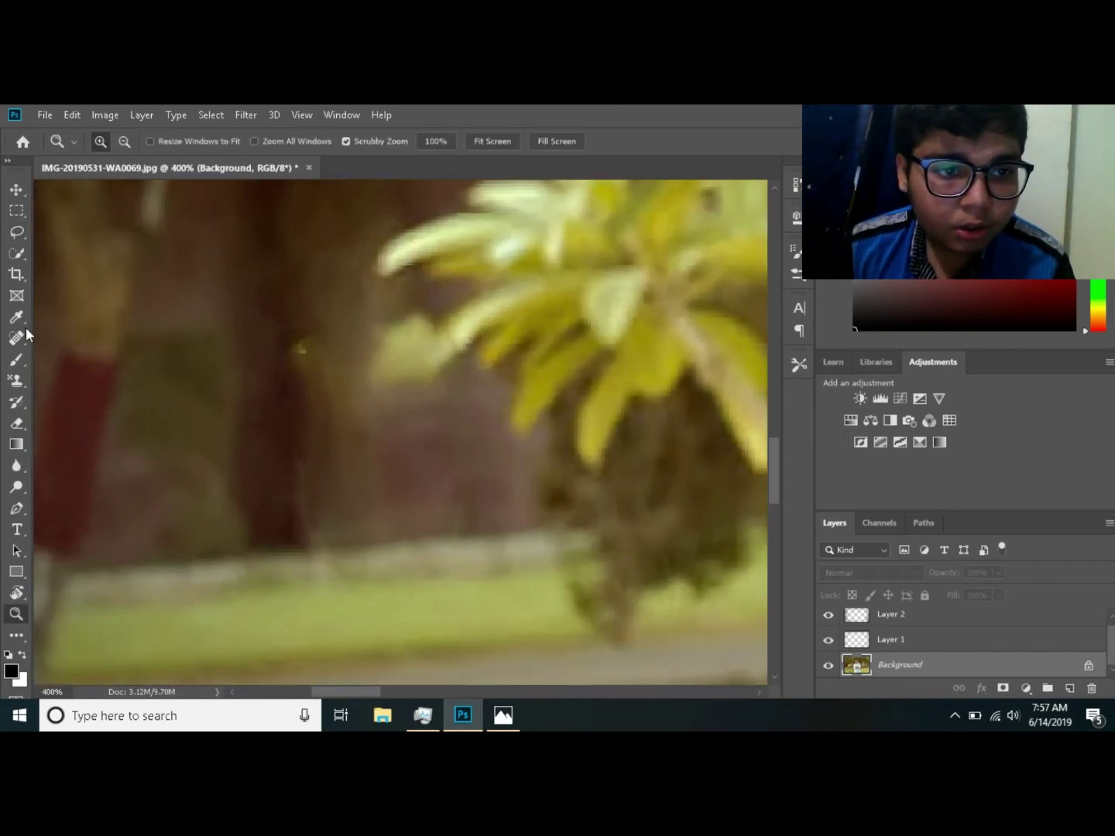
click(16, 359)
right_click(17, 380)
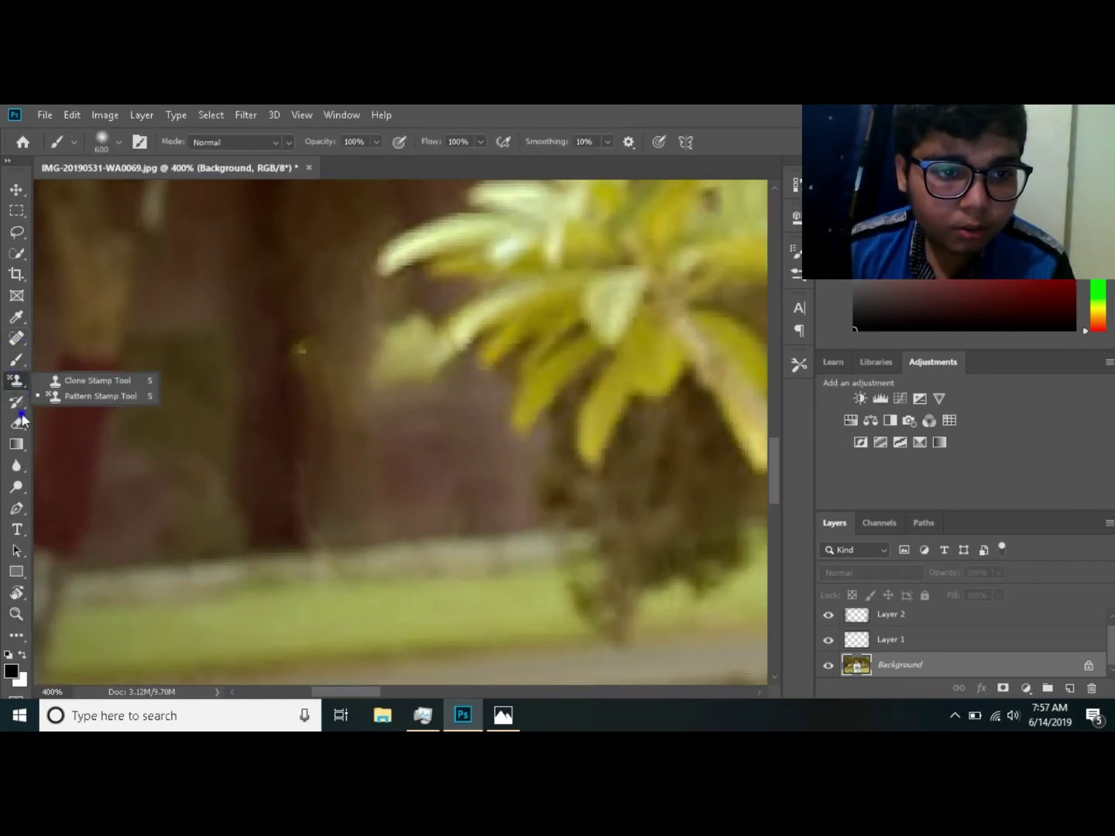
click(16, 422)
right_click(17, 380)
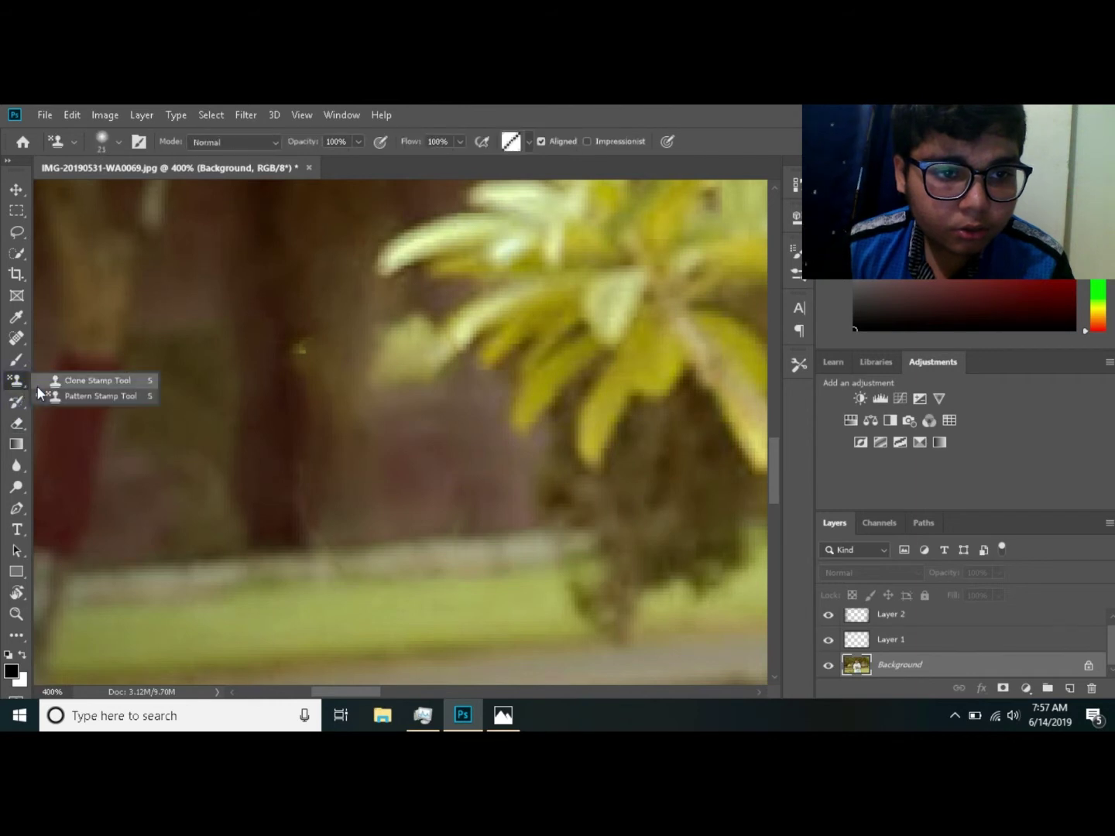
click(88, 380)
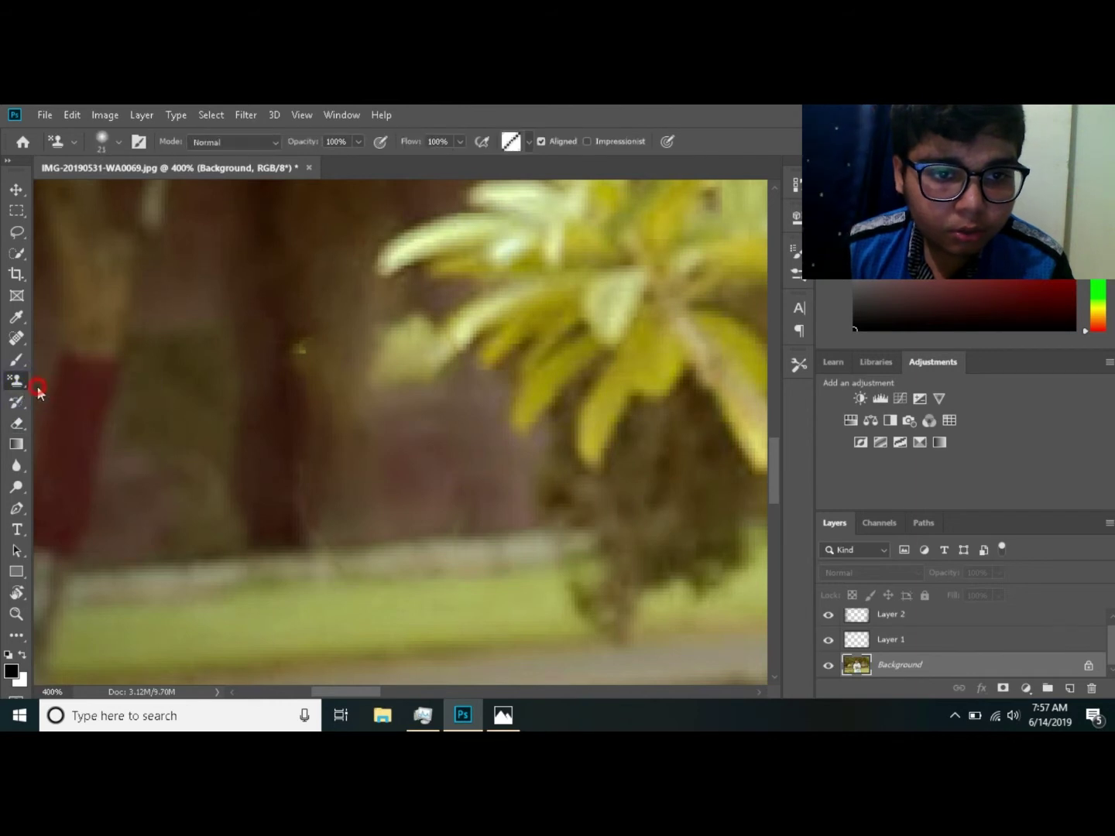
alt+click(360, 401)
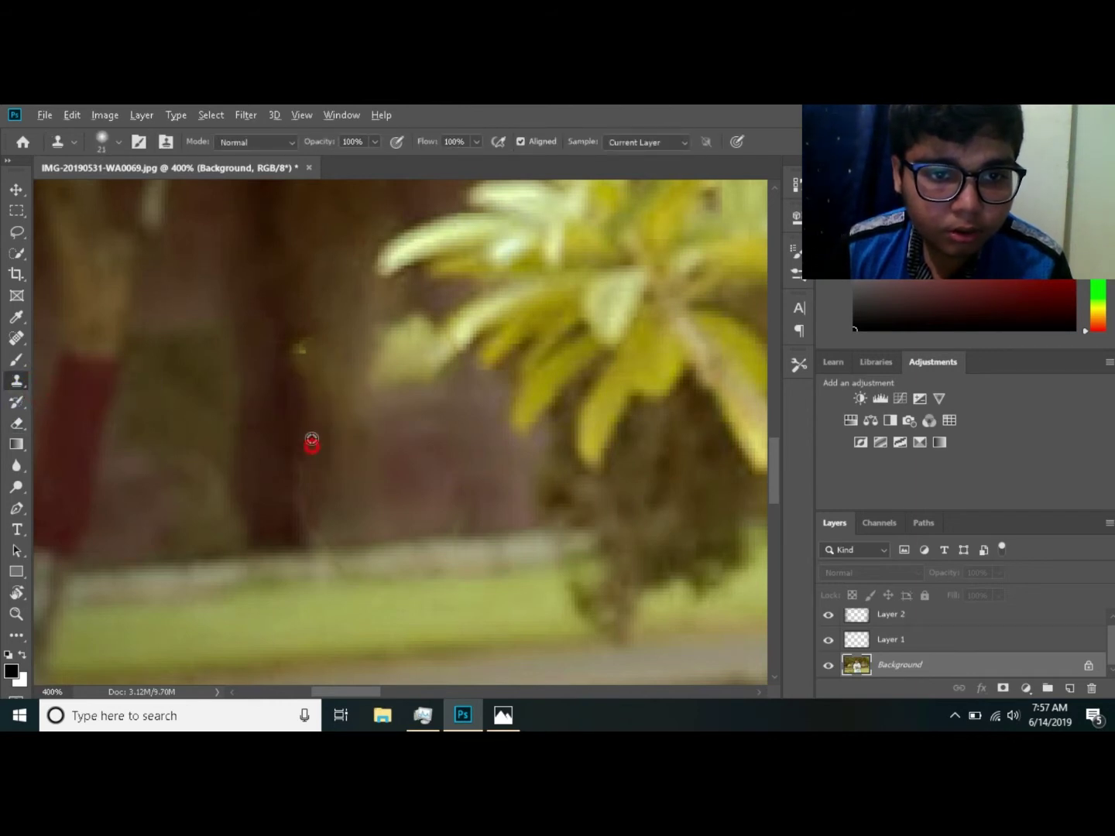
click(276, 392)
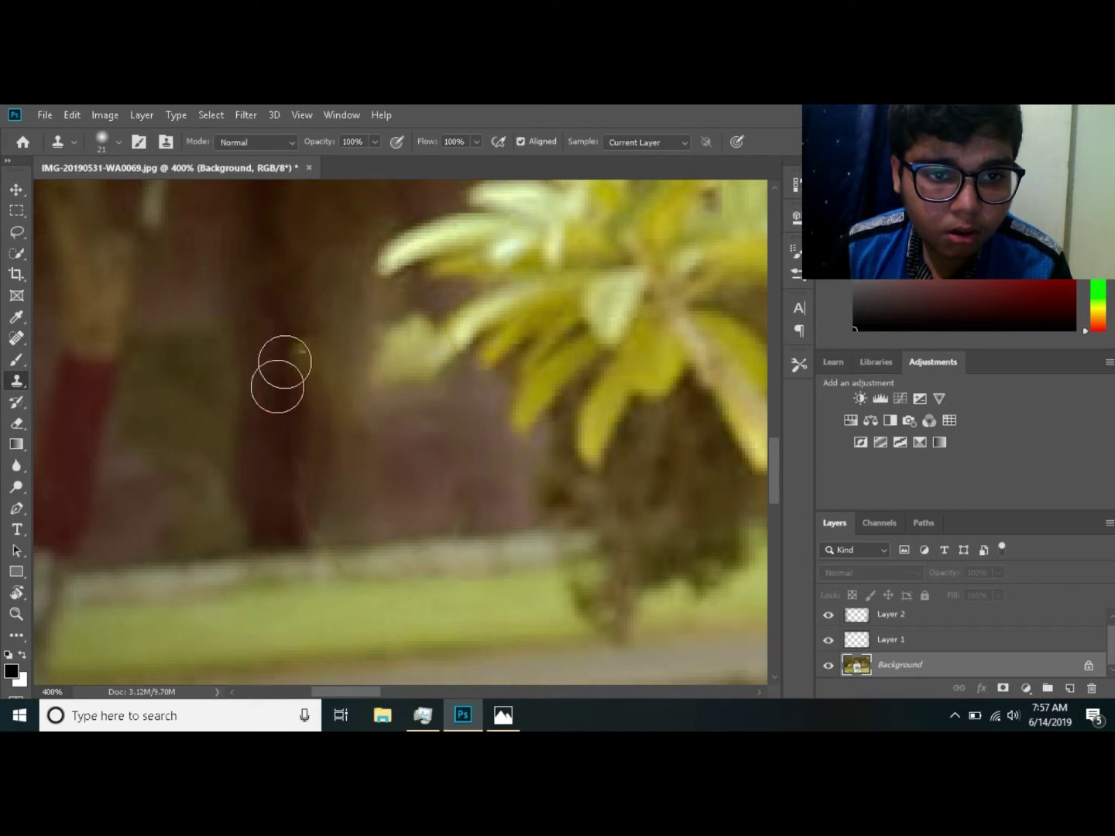
click(290, 352)
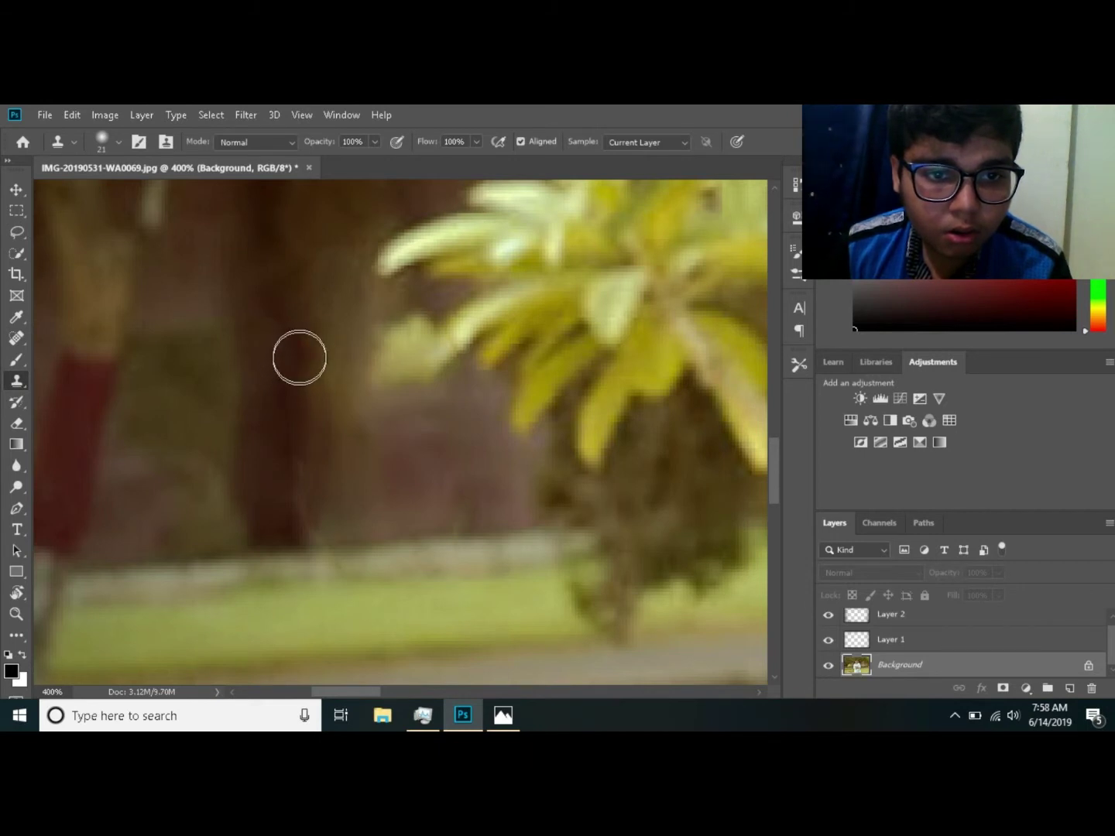
Step: Fit the whole retouched portrait in the window
click(293, 386)
key(z)
right_click(299, 391)
click(325, 407)
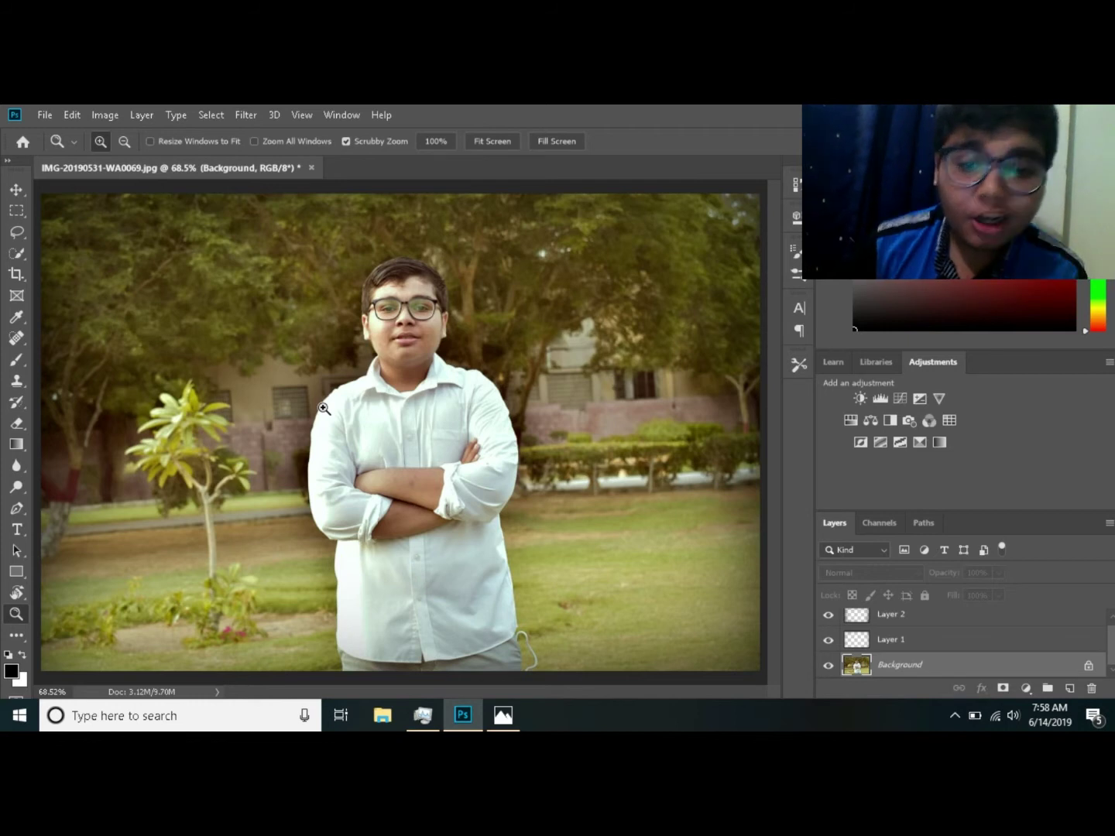
Step: Zoom in on the shirt hem and Content-Aware Fill away the white hook-shaped wire
click(567, 664)
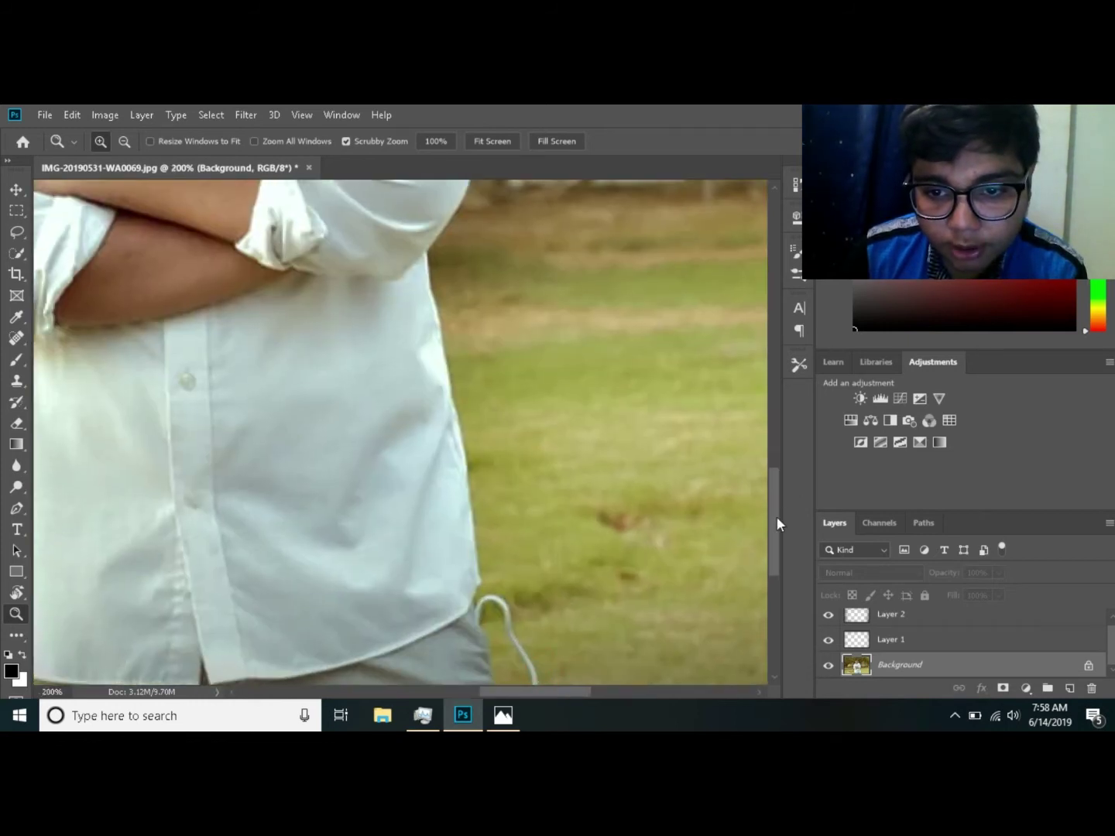
click(777, 517)
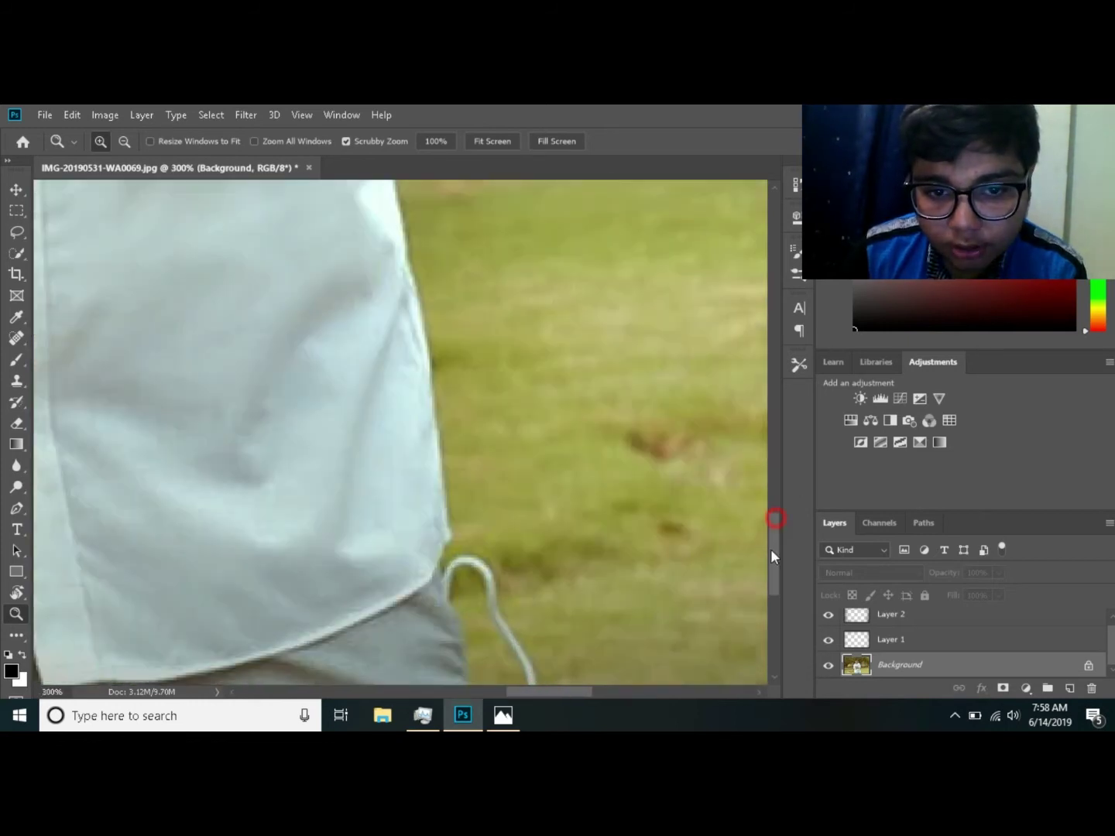
scroll(770, 549, down, 3)
key(b)
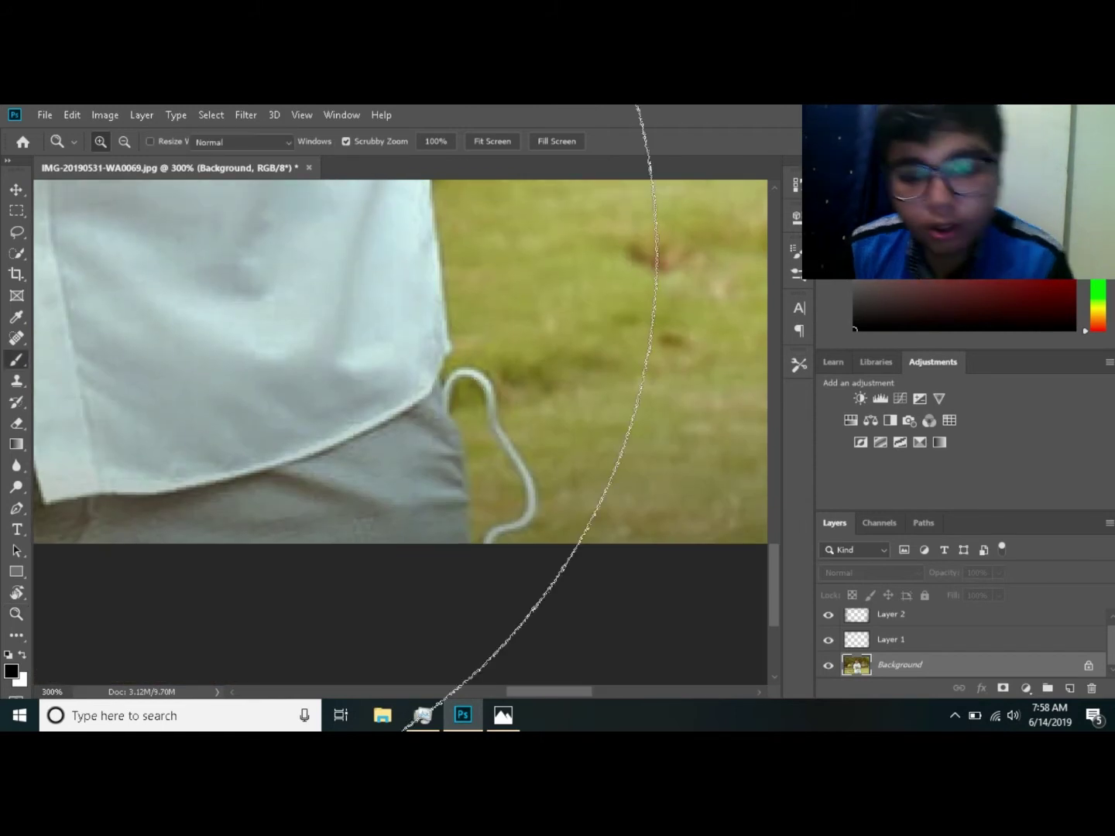
key(l)
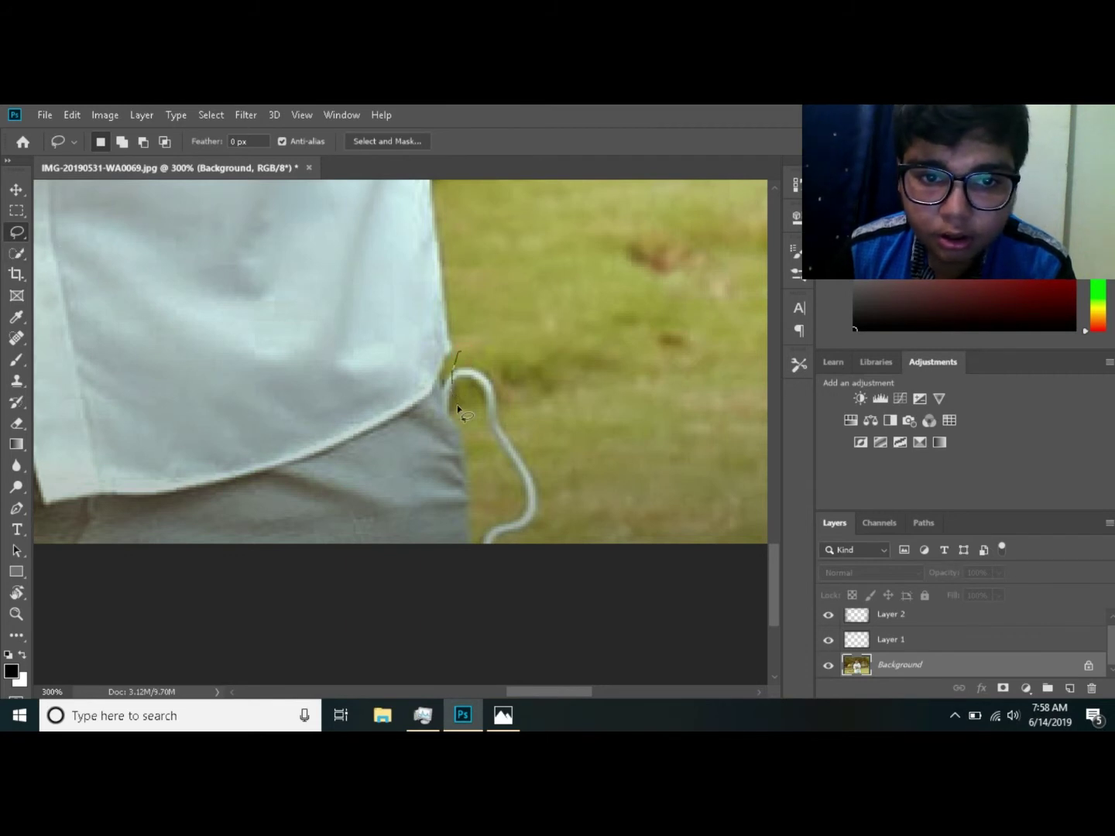
drag(456, 405, 476, 446)
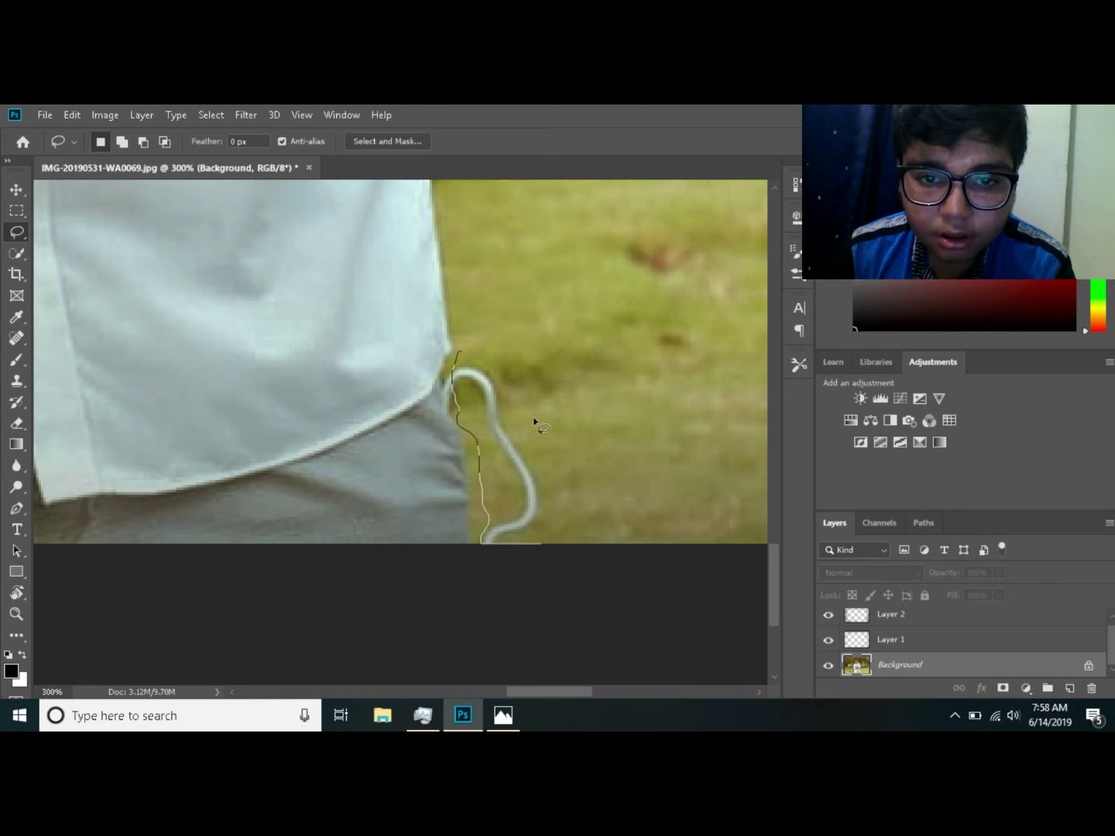
drag(462, 353, 460, 358)
right_click(459, 374)
click(518, 572)
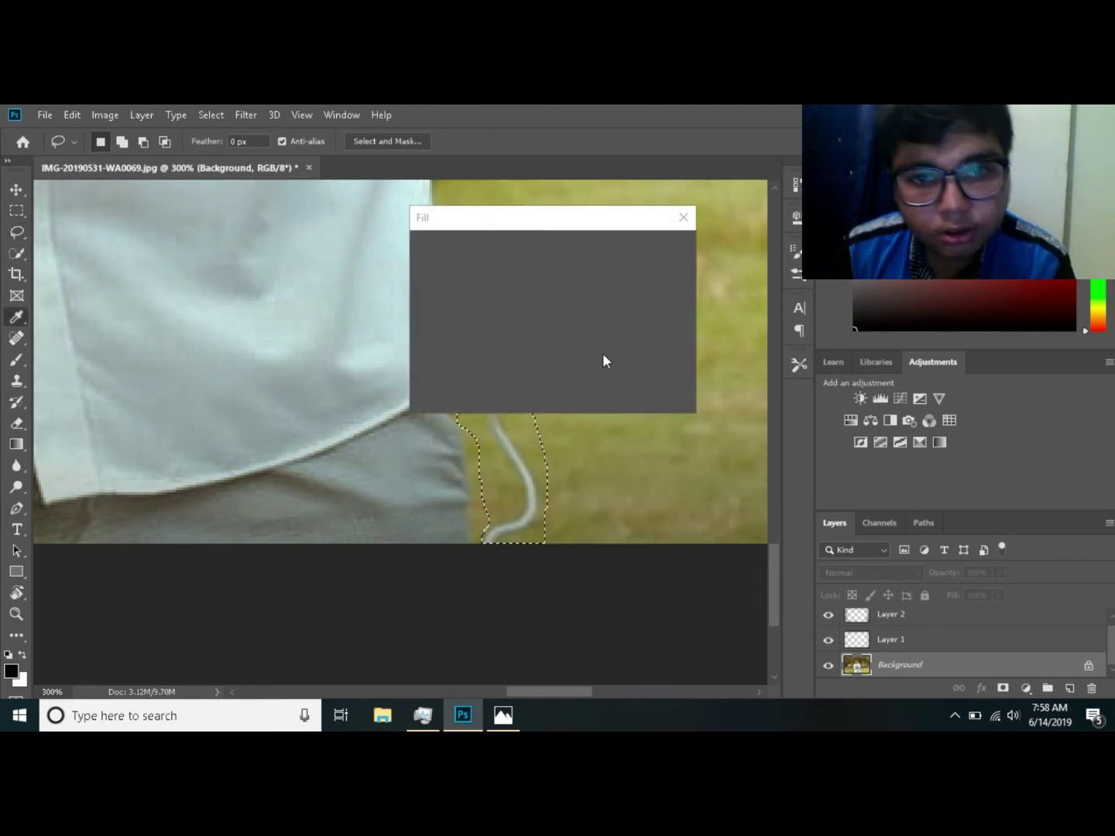
click(640, 252)
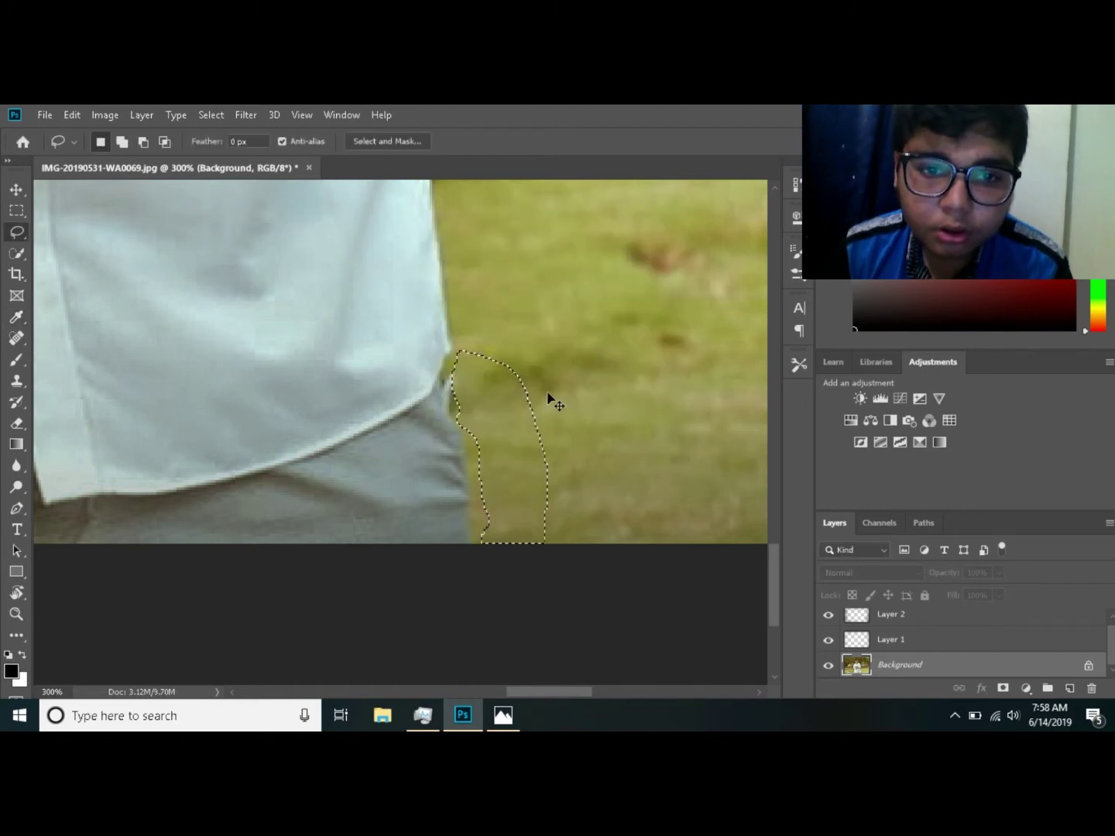
click(454, 387)
Step: Zoom closer on the leftover wire pixels and undo the accidentally added frame
key(z)
click(446, 383)
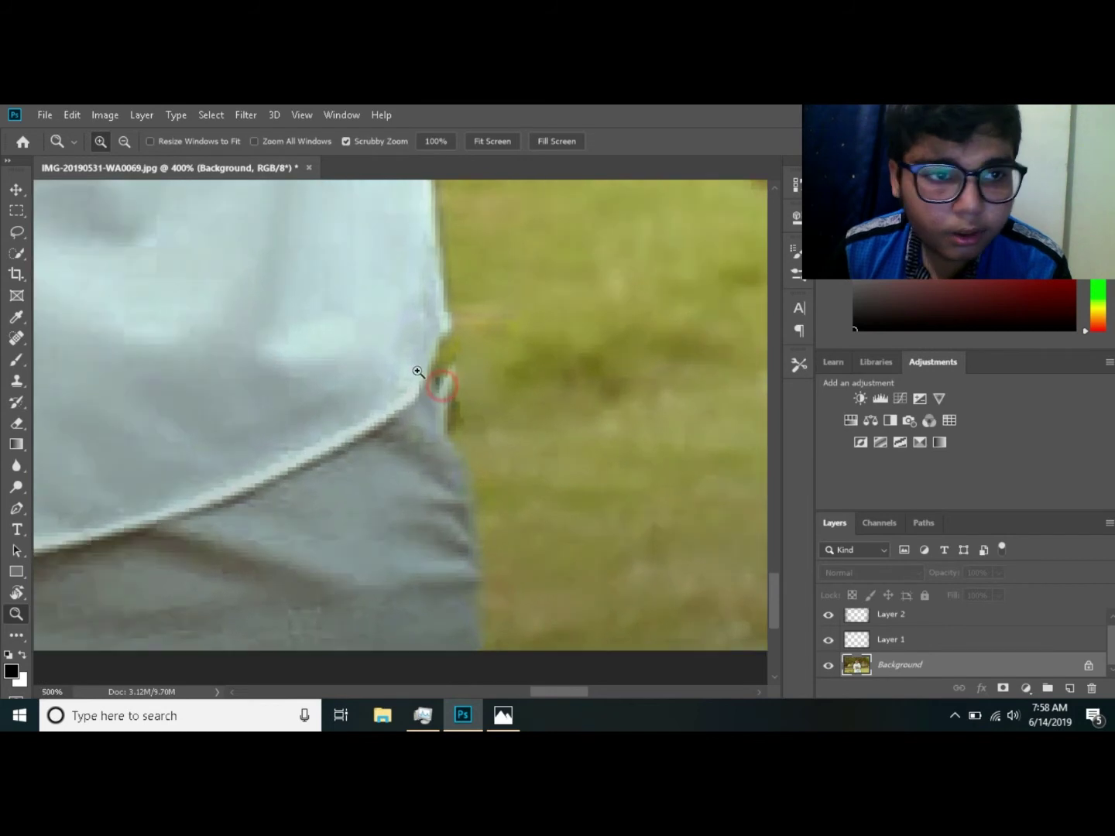
click(415, 369)
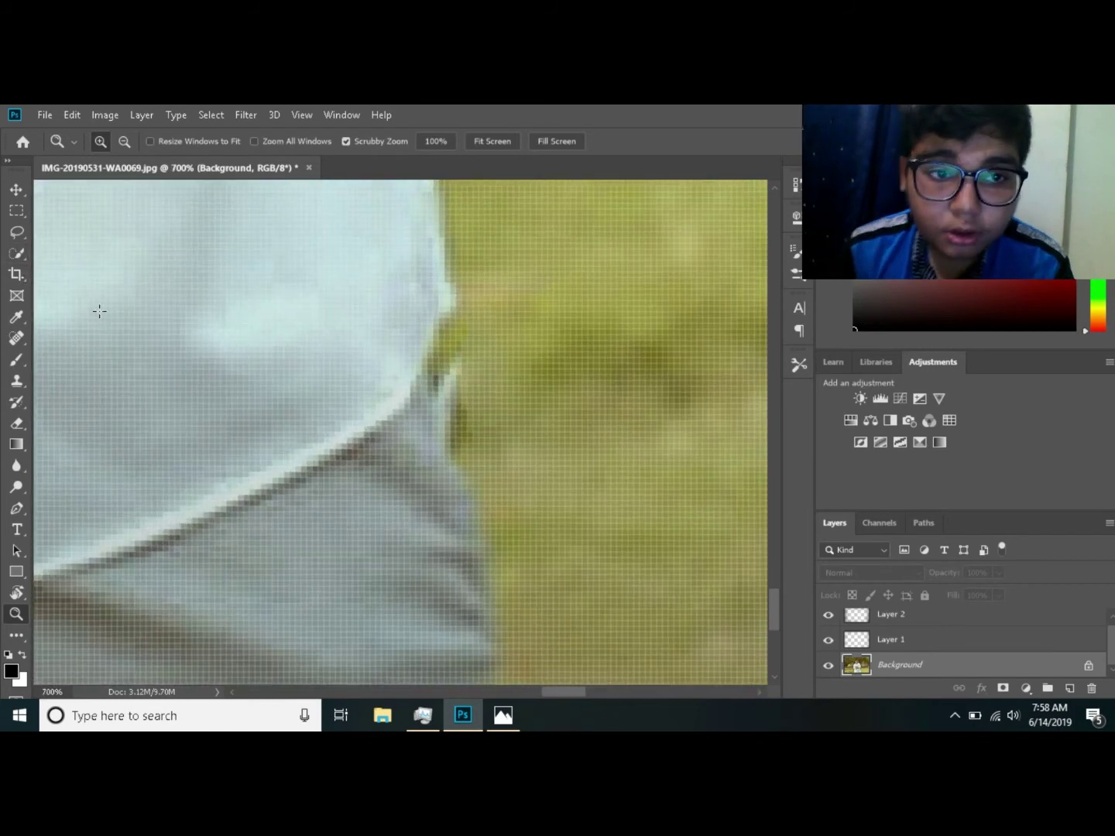
key(k)
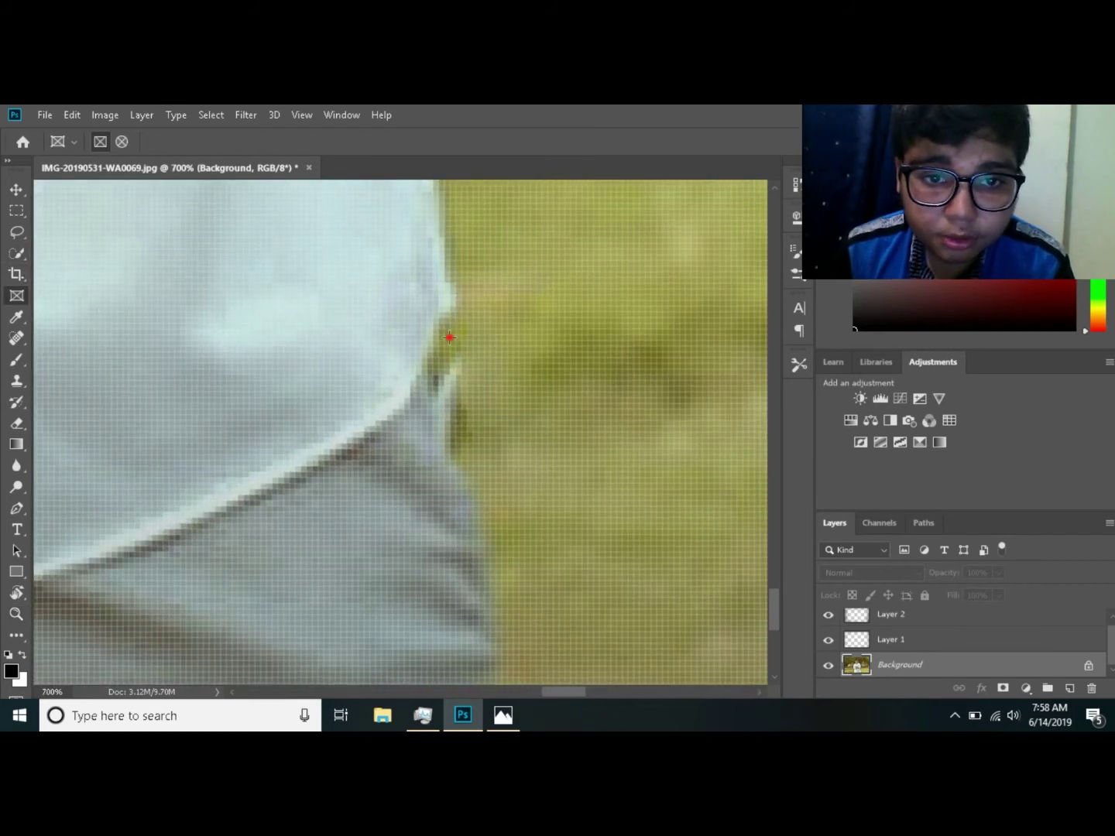
drag(450, 337, 465, 373)
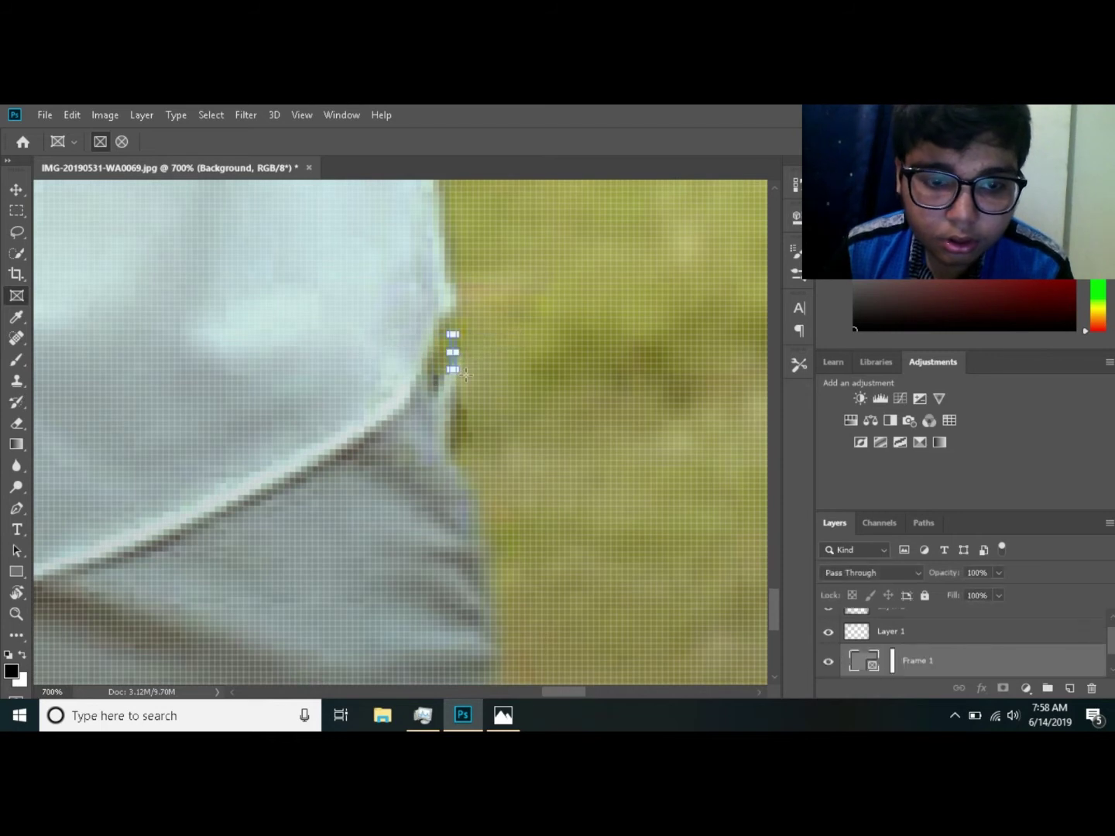
key(z)
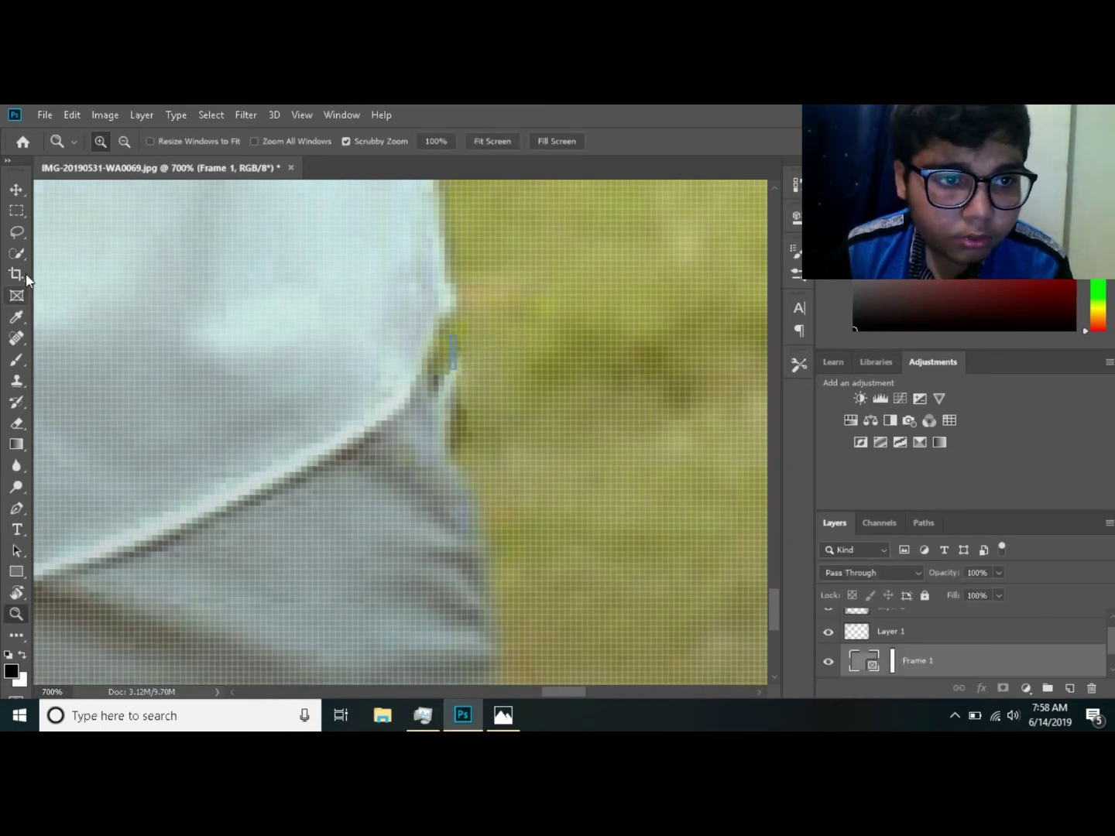
click(17, 254)
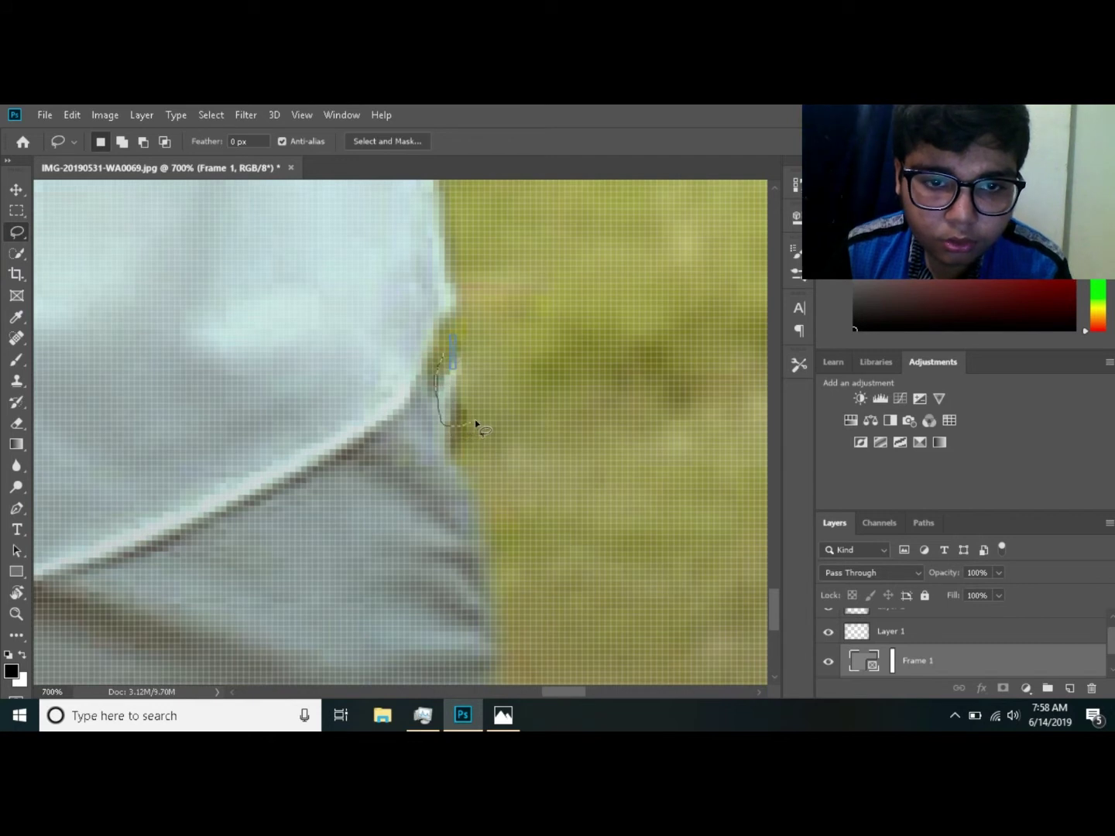
key(ctrl+z)
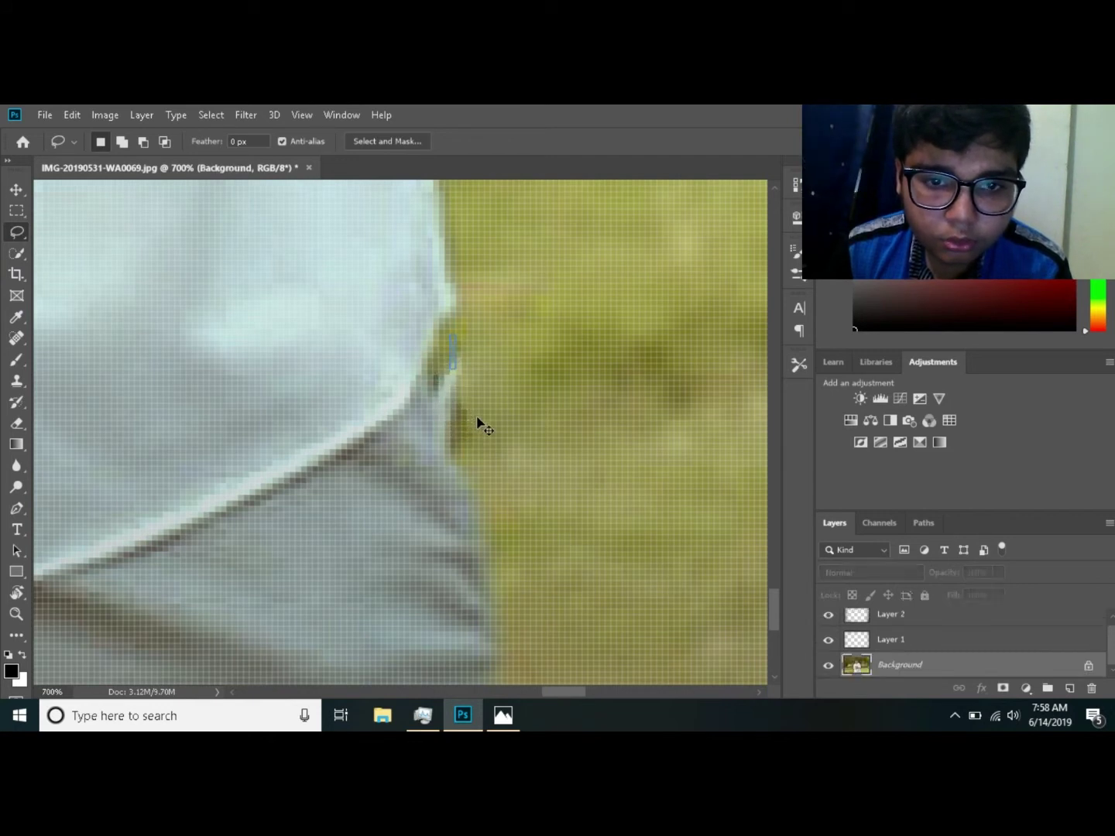
Step: Content-Aware Fill the remaining wire pixels beside the shirt edge, then fit the photo on screen
drag(477, 418, 464, 396)
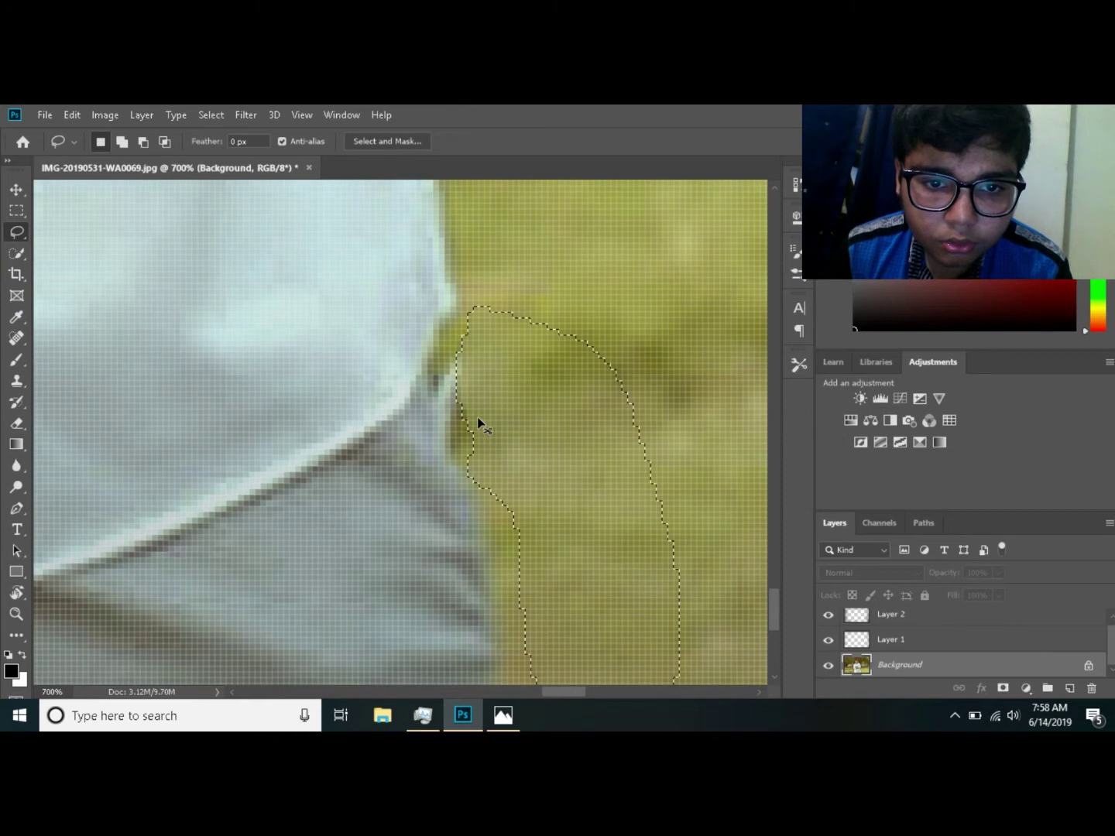
click(460, 352)
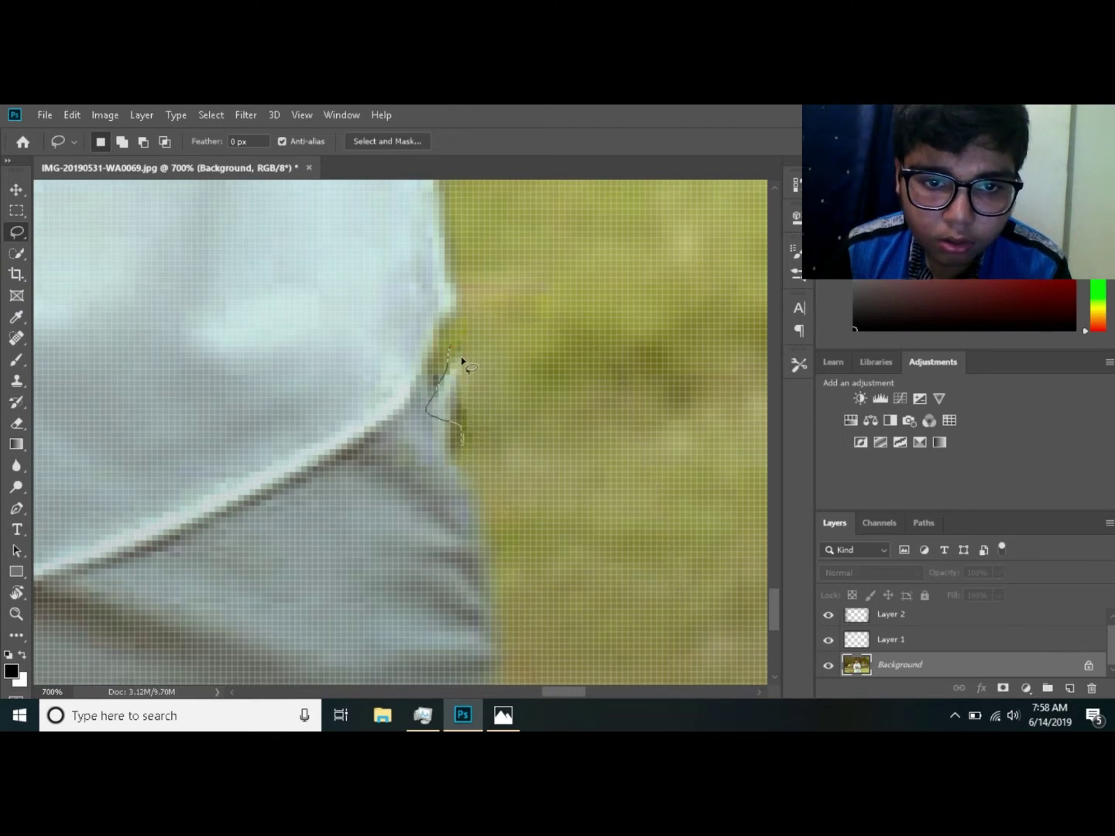
right_click(457, 385)
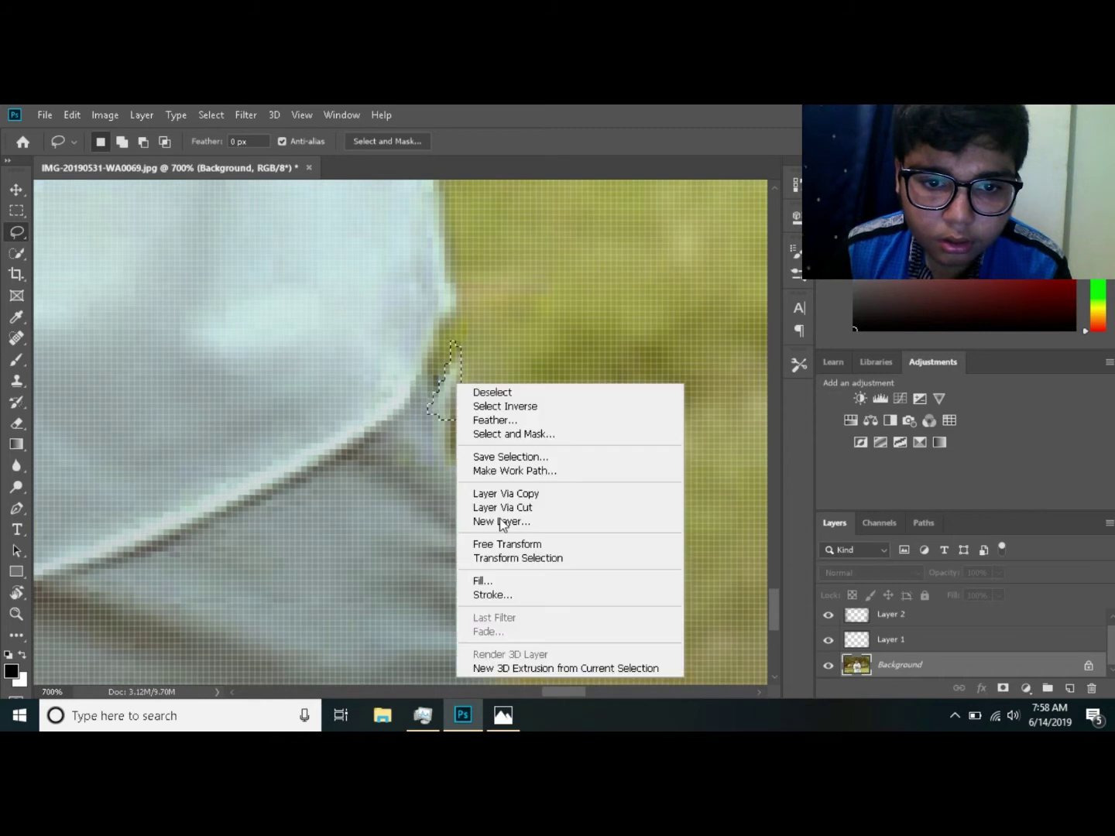
click(485, 578)
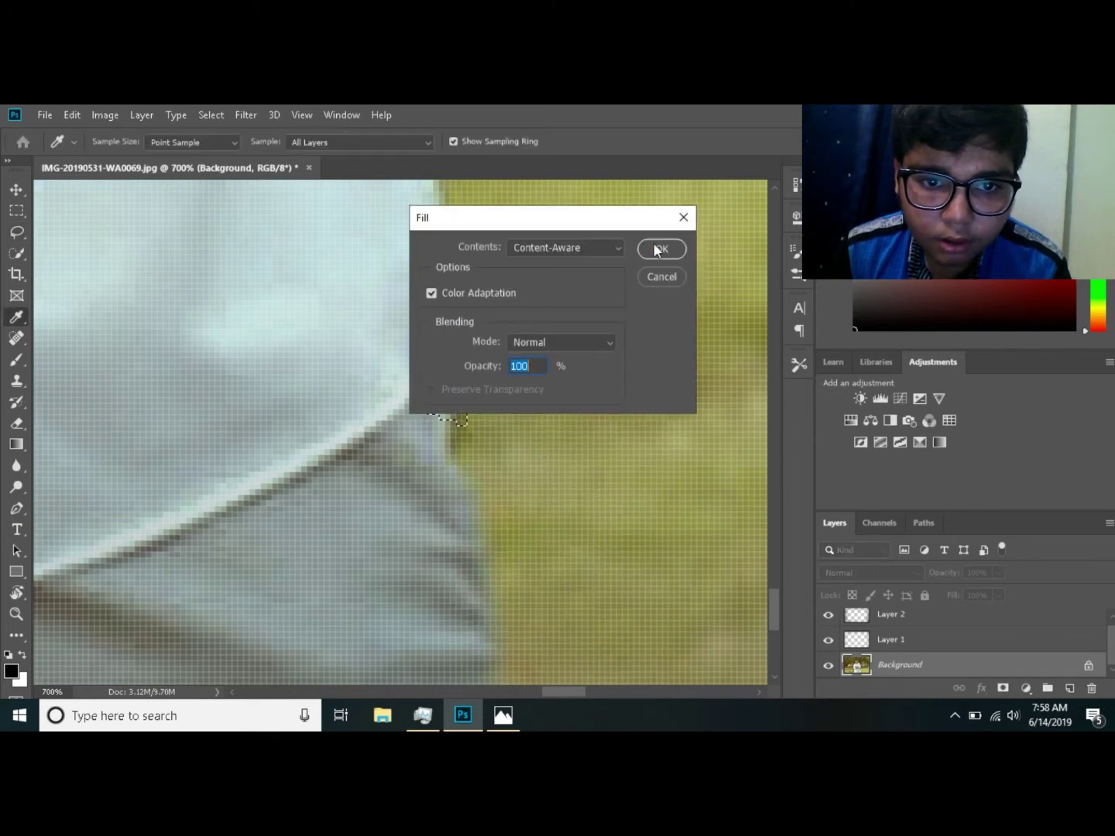
click(660, 248)
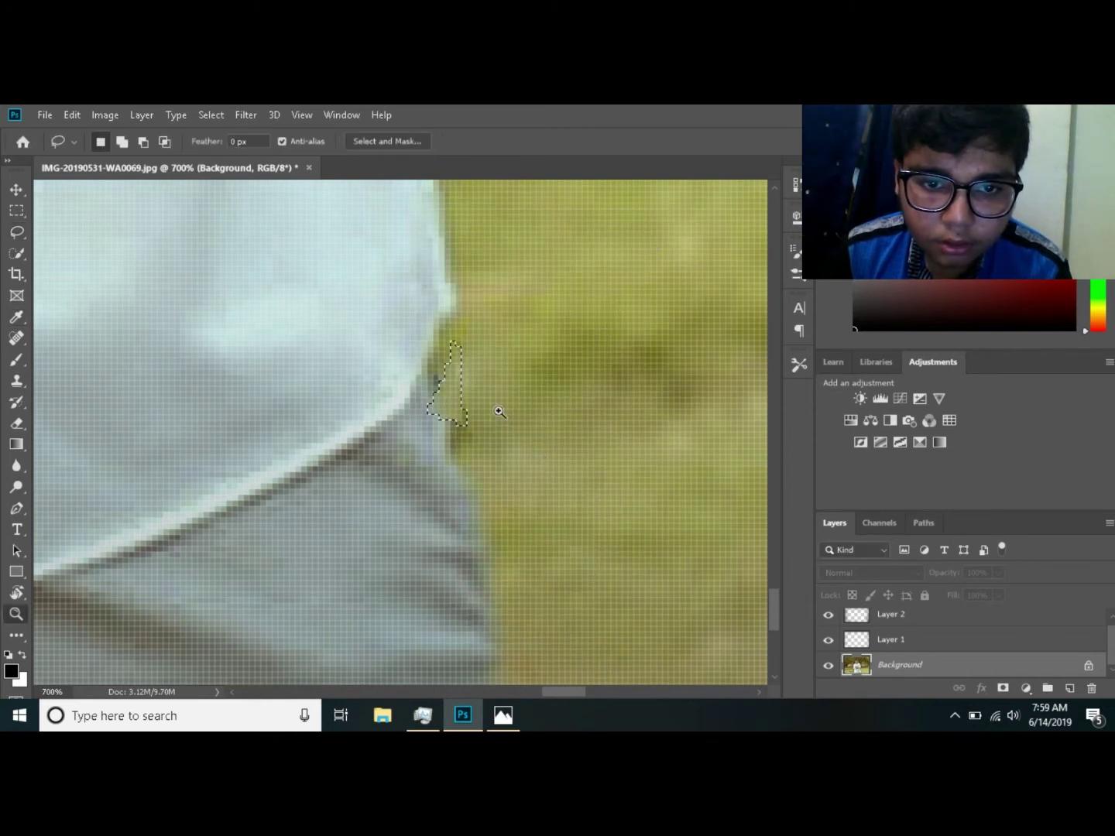
key(z)
key(ctrl+0)
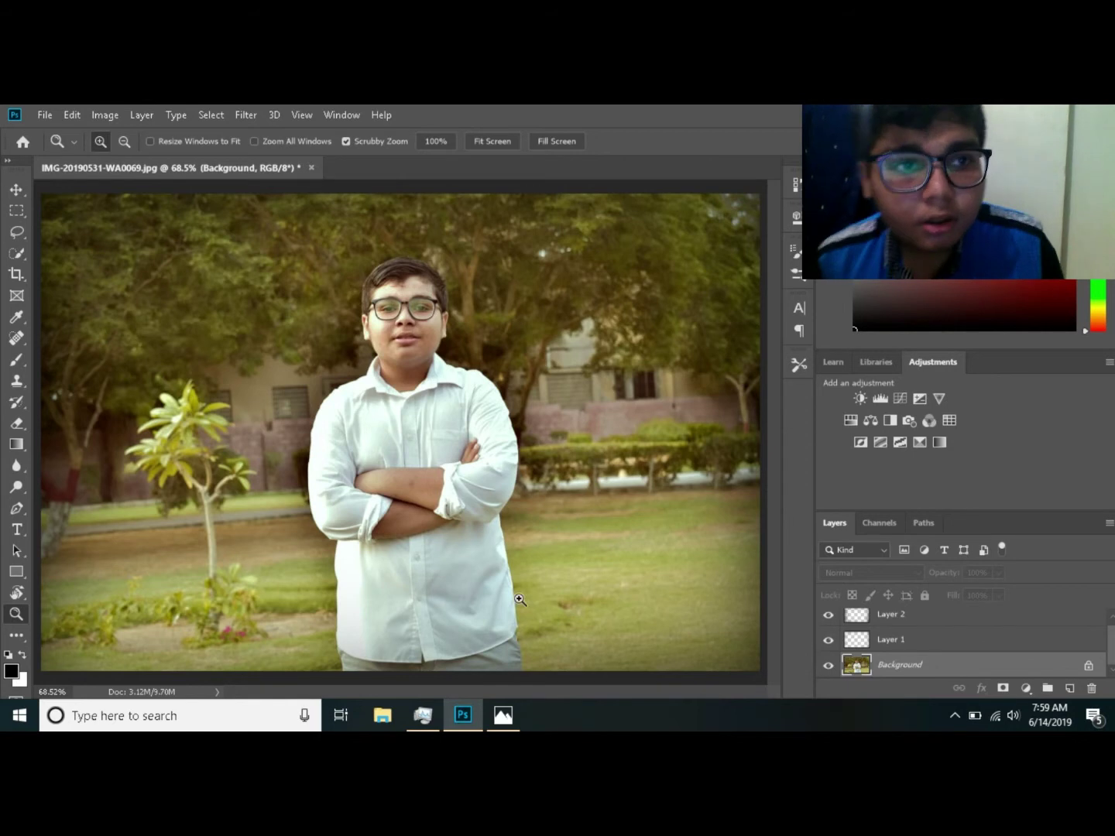
Step: In Save As, create a new Desktop folder named 'Video' and enter it
click(44, 114)
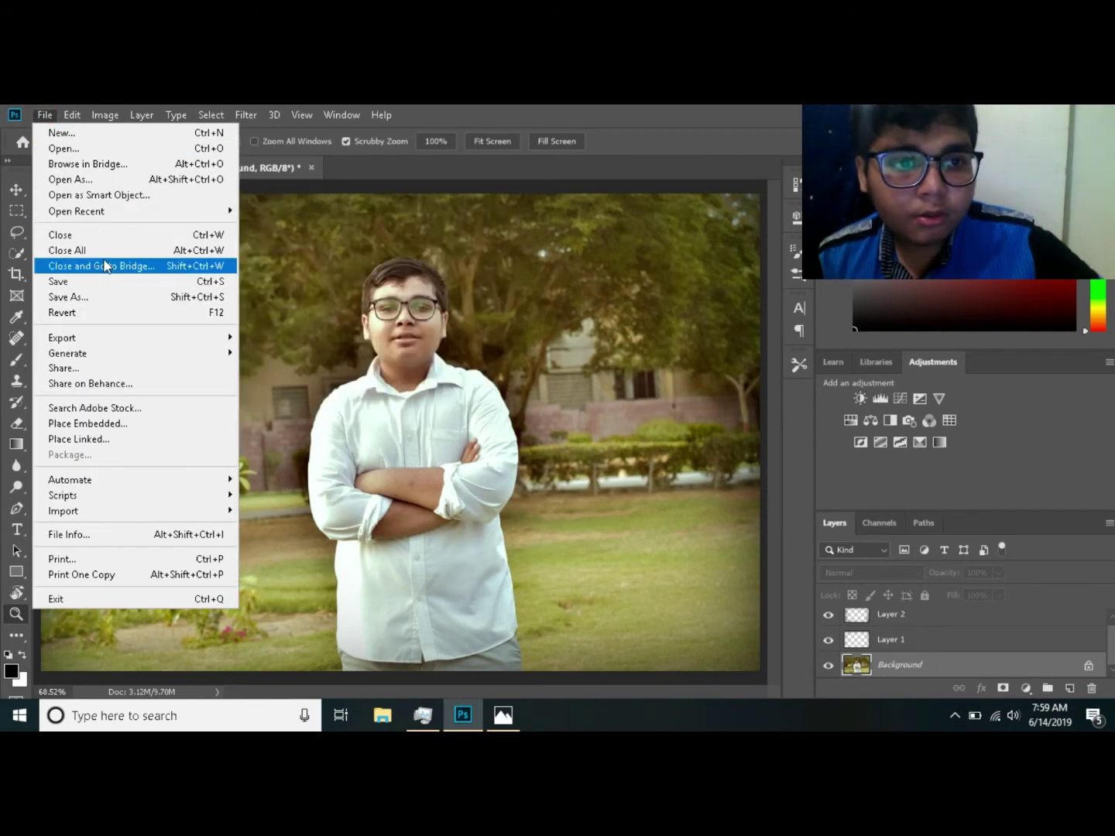
click(107, 296)
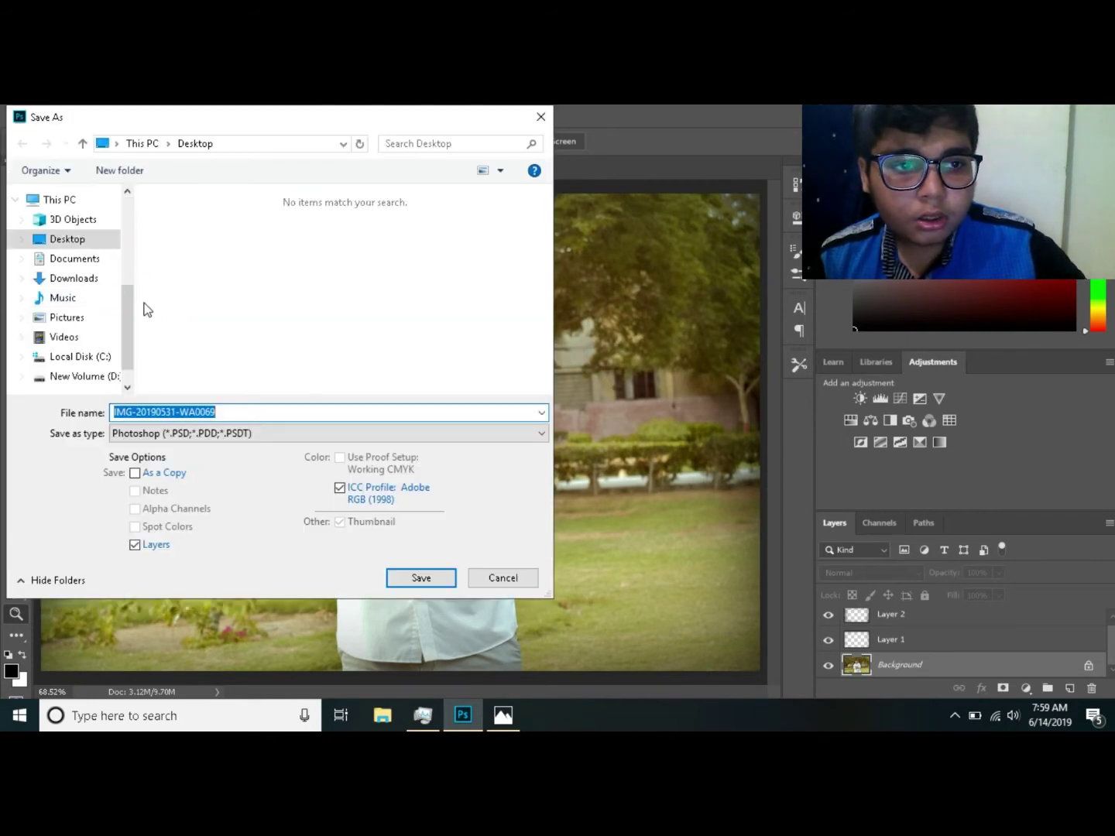
click(126, 176)
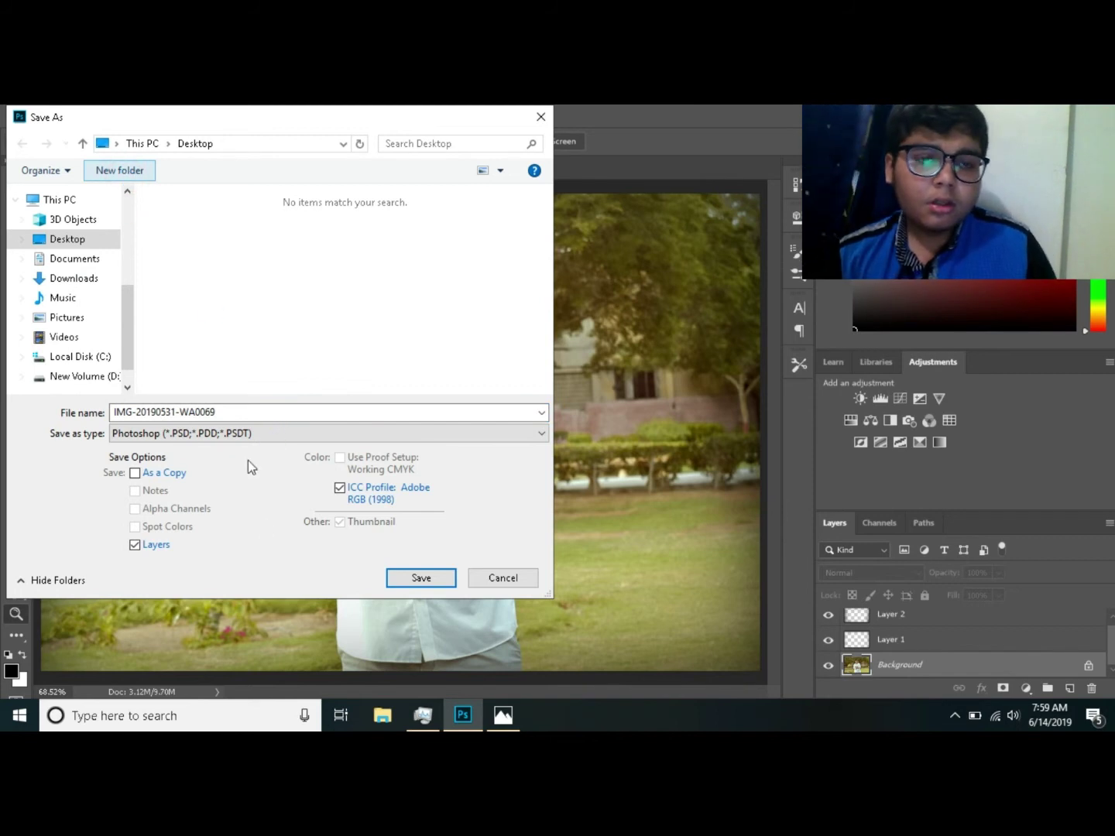
key(BackSpace)
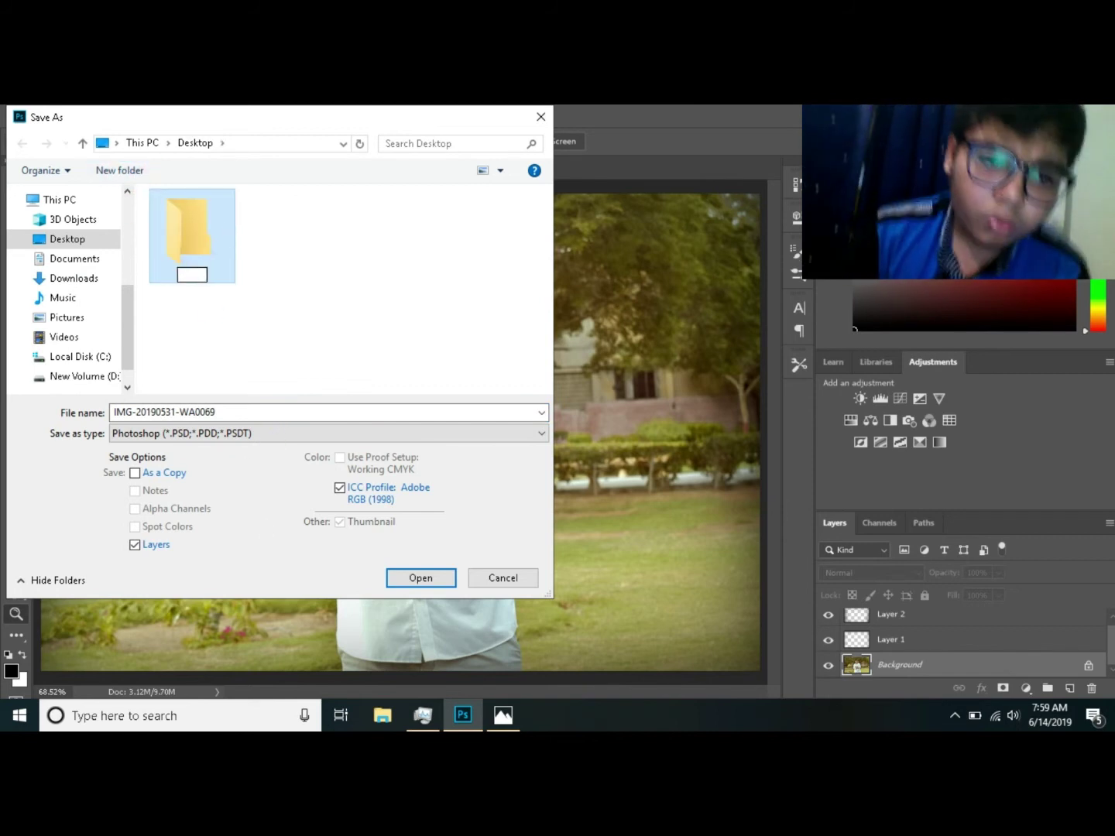
text(Video)
key(Return)
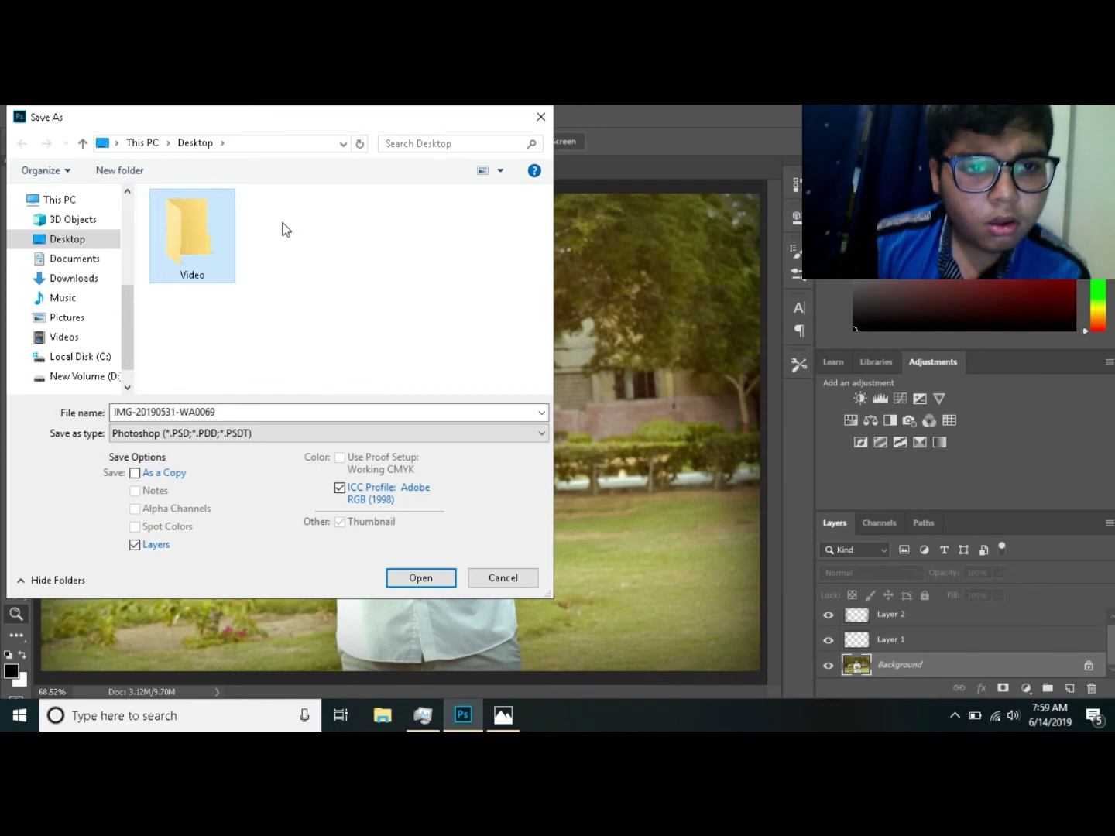
key(Return)
Step: Save the portrait as JPEG 2000 with Include Metadata unchecked
click(288, 436)
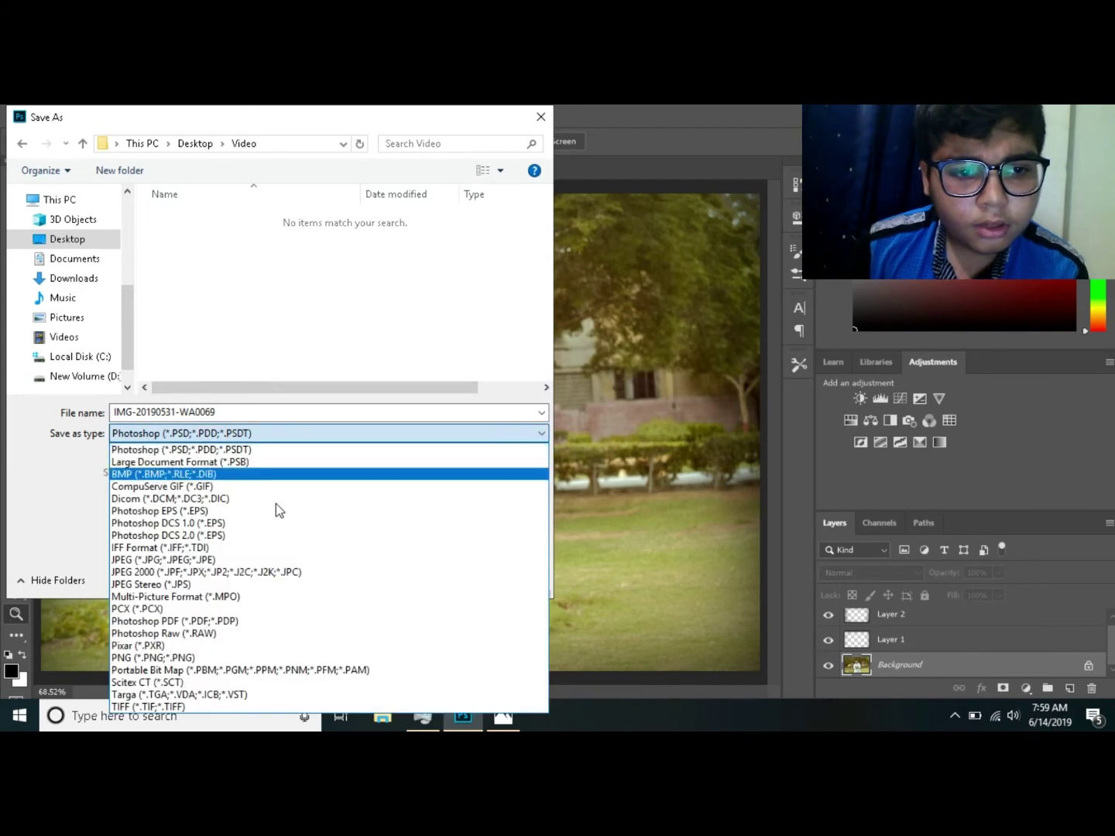
click(251, 573)
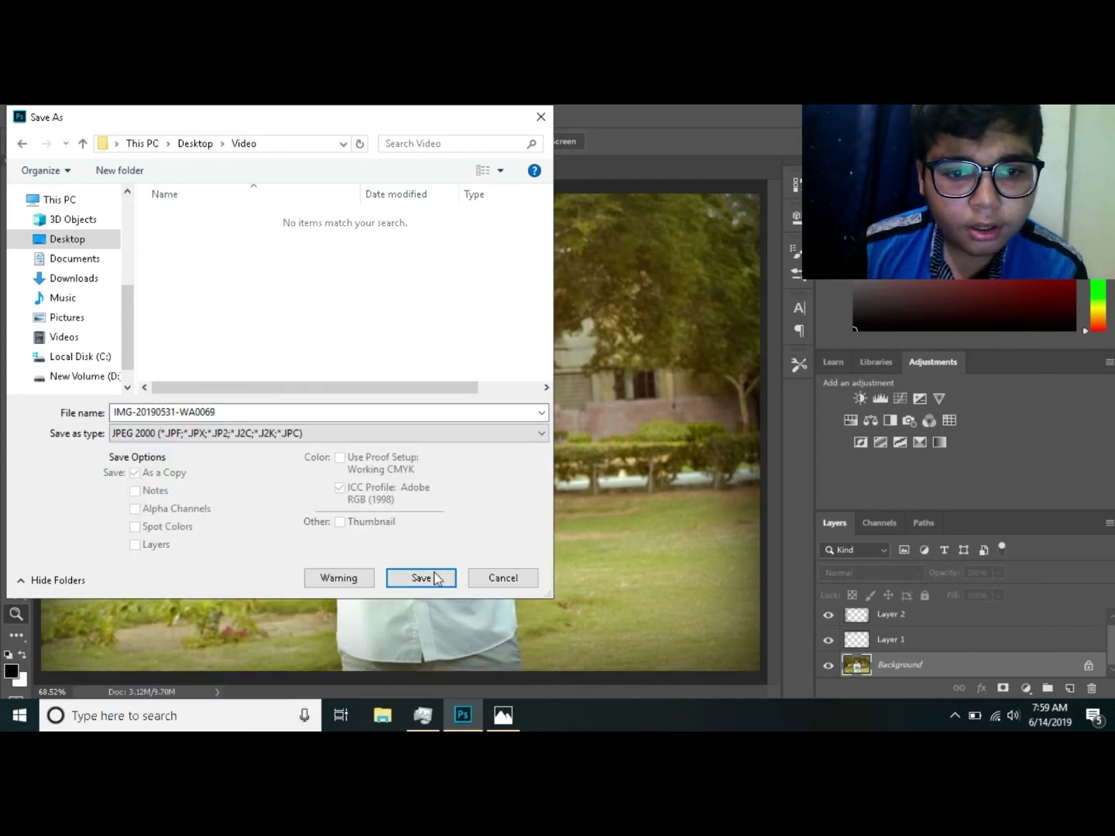
click(422, 578)
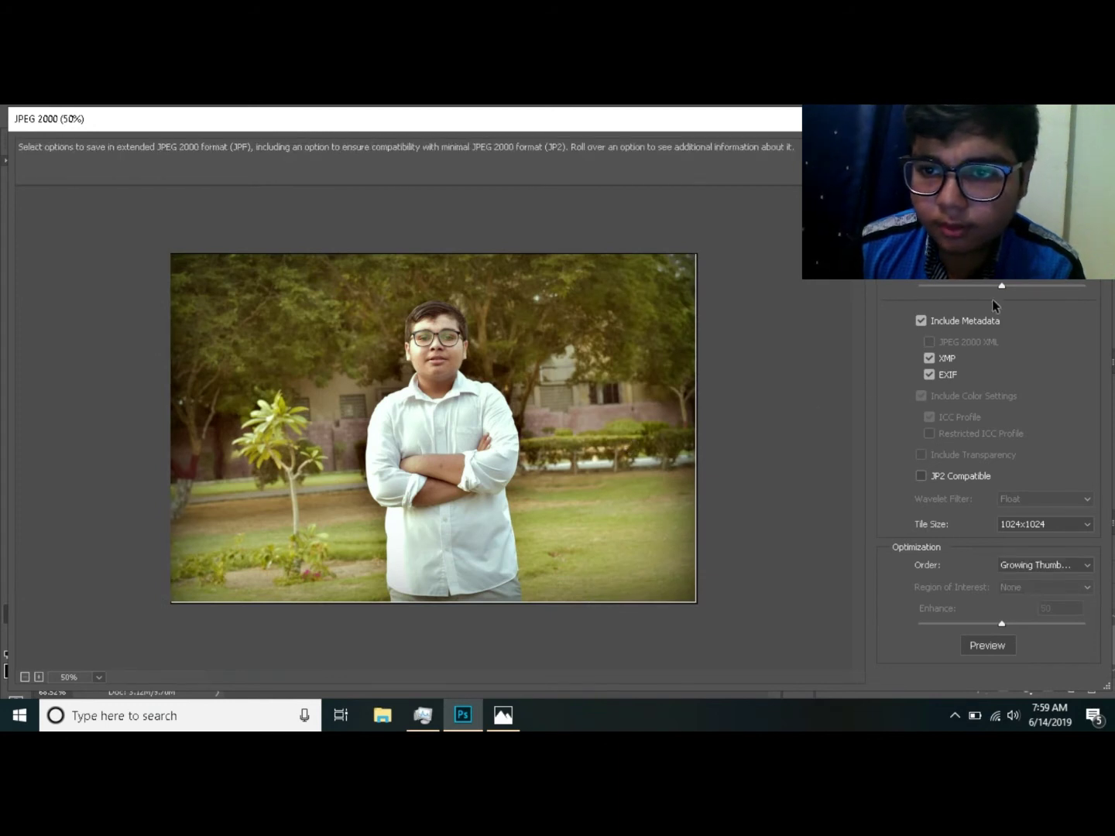
click(983, 321)
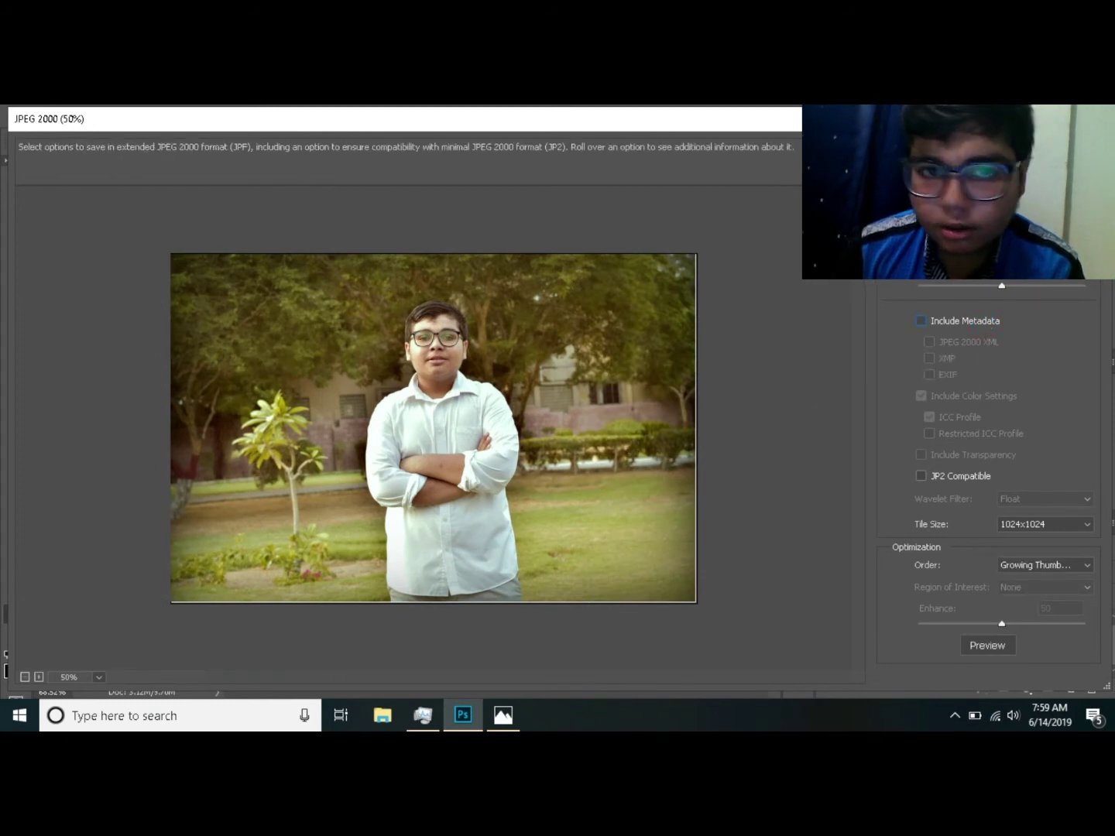
key(Return)
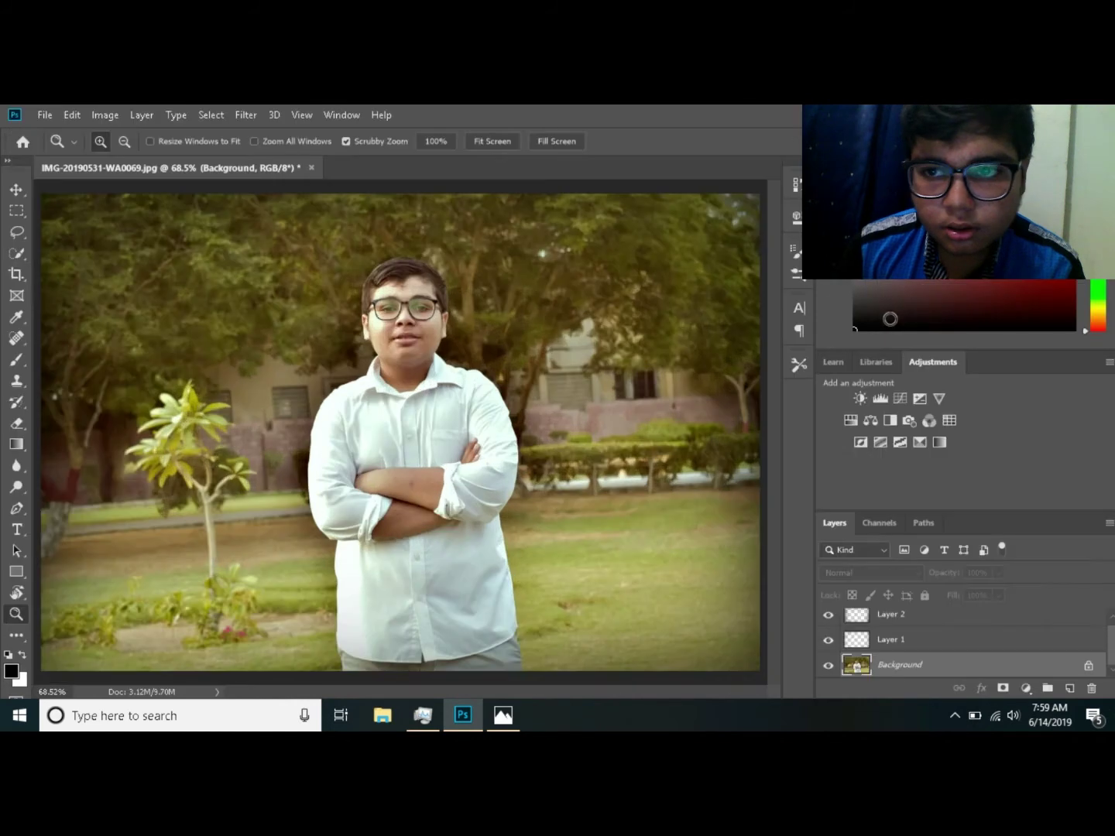
Step: Close the Photos viewer and move IMG-20190531-WA0069 from the desktop into the Video folder
key(alt+Tab)
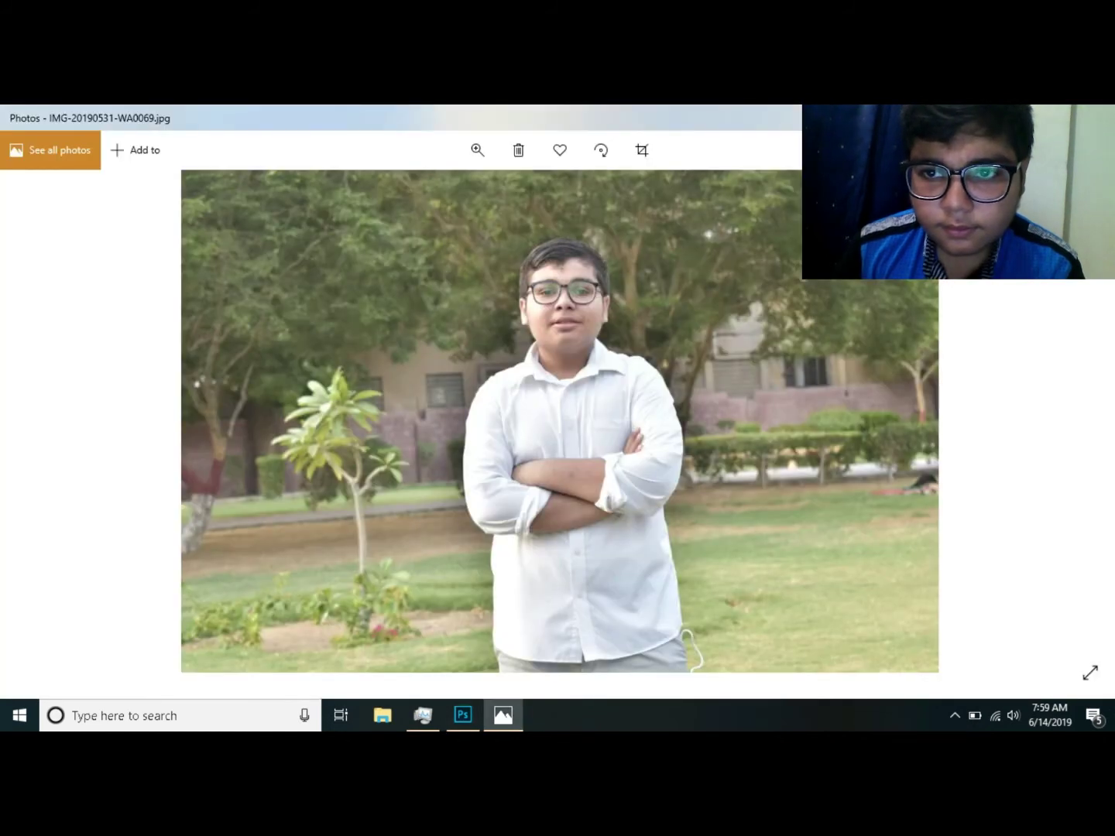
key(alt+F4)
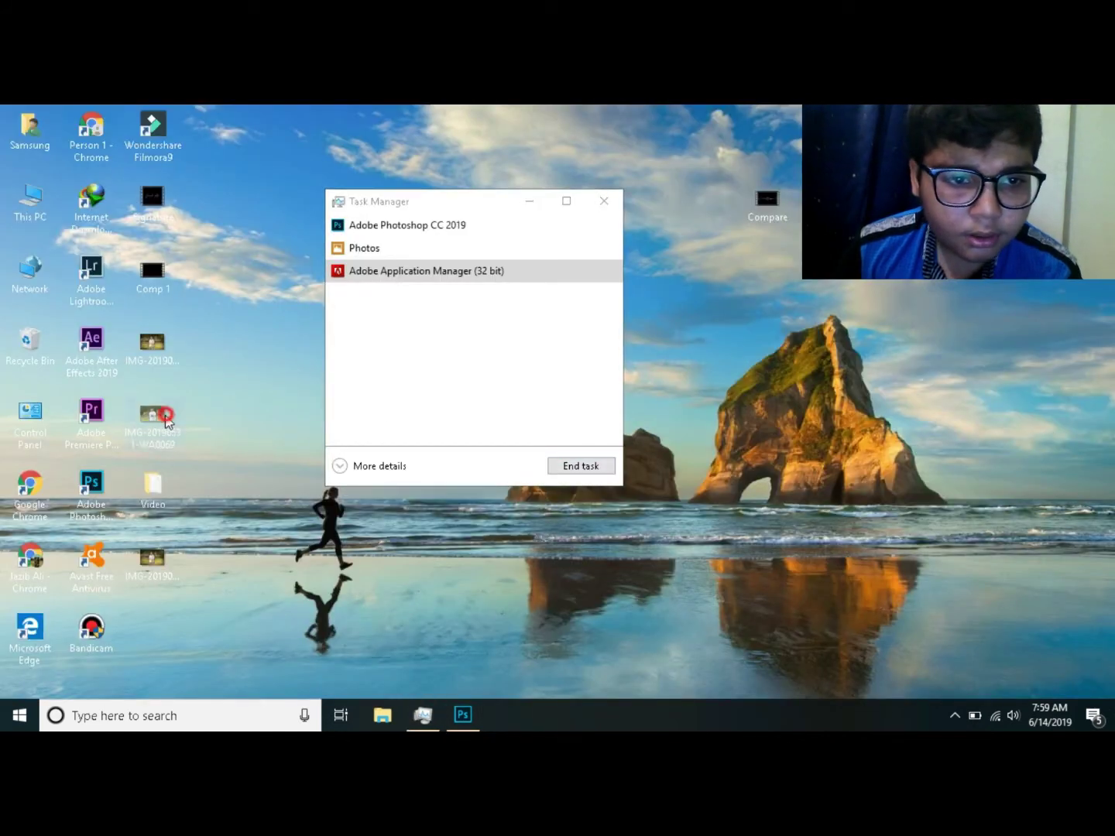
click(165, 422)
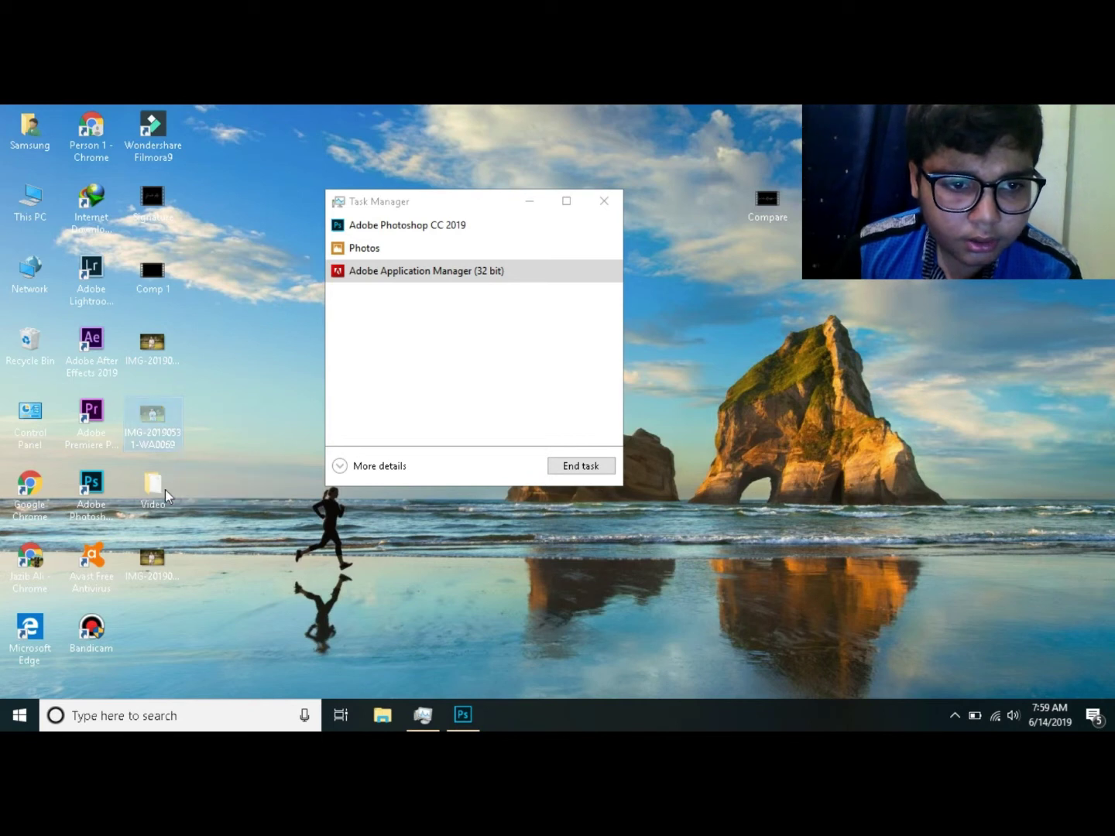
key(ctrl+x)
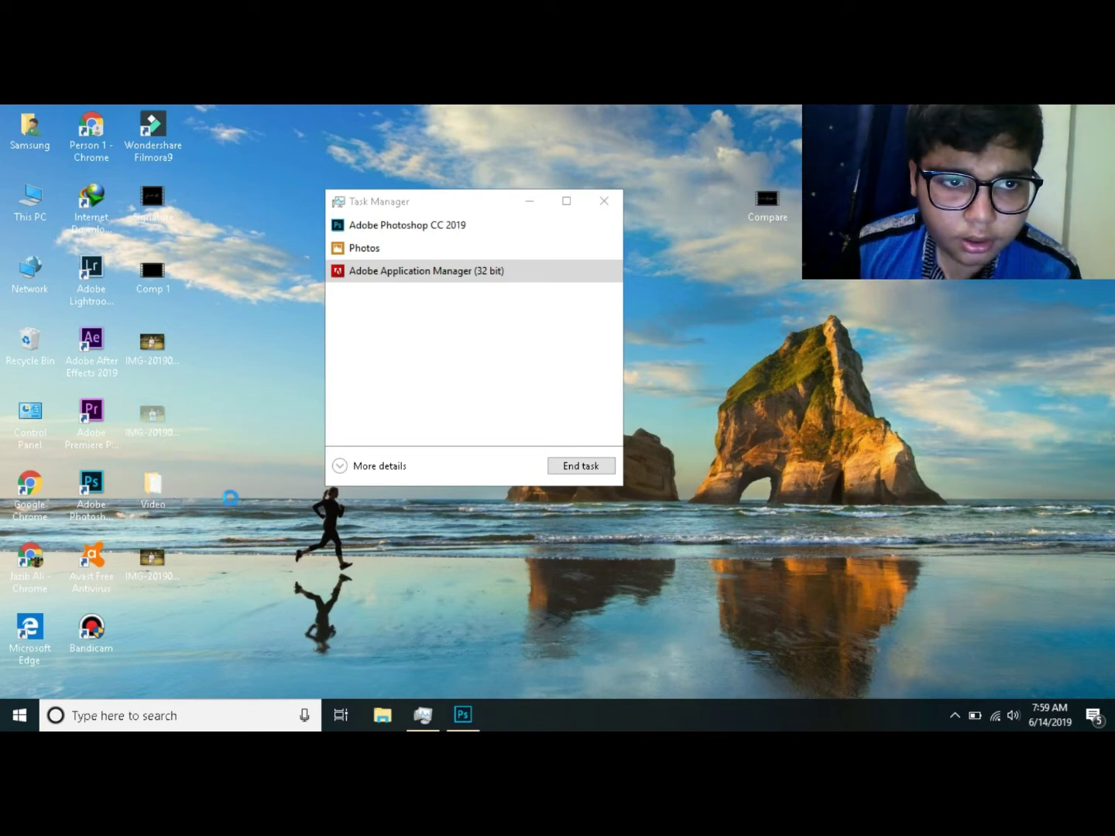
double_click(153, 484)
key(ctrl+v)
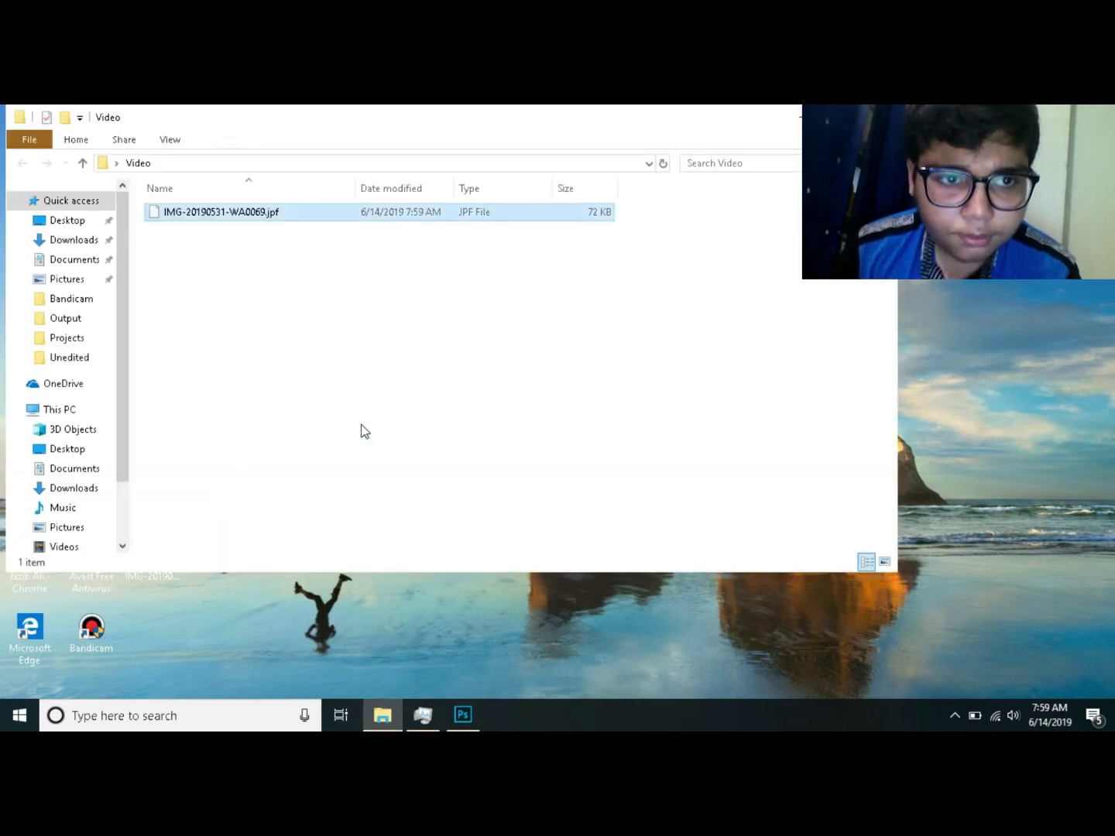
key(ctrl+v)
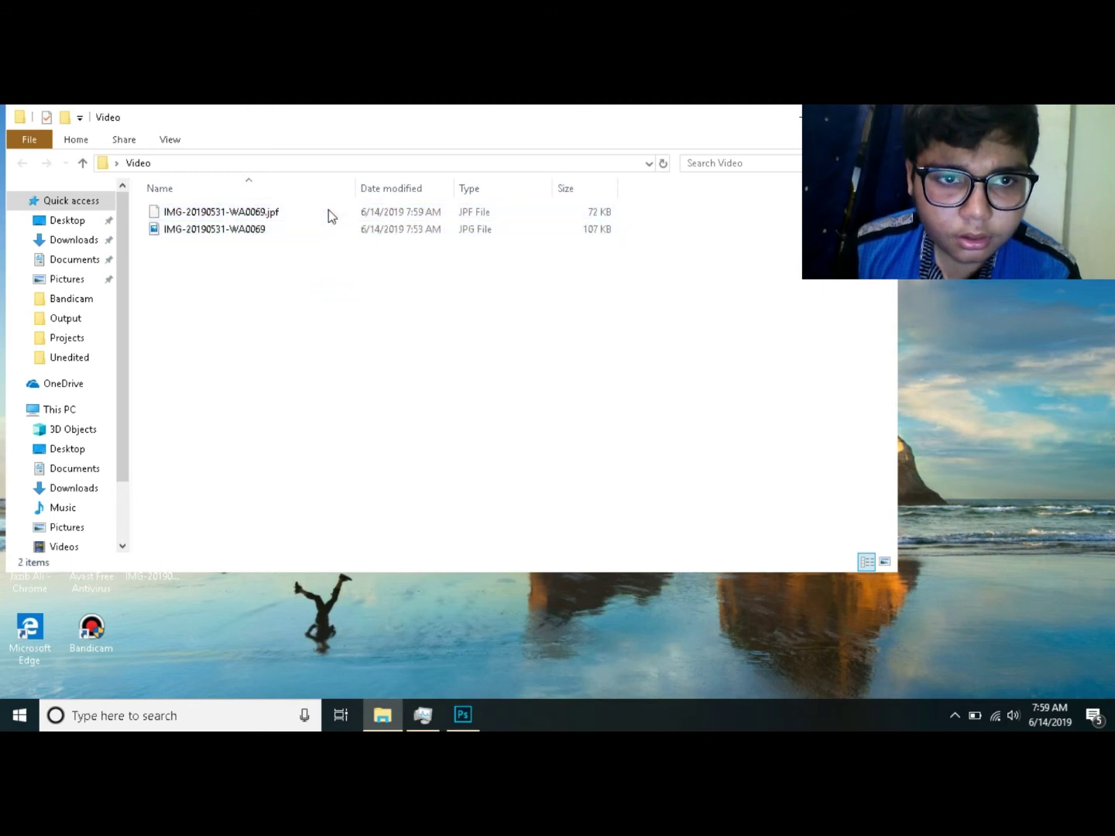
Step: Try opening the saved .jpf file and dismiss the app-choice prompt
click(329, 210)
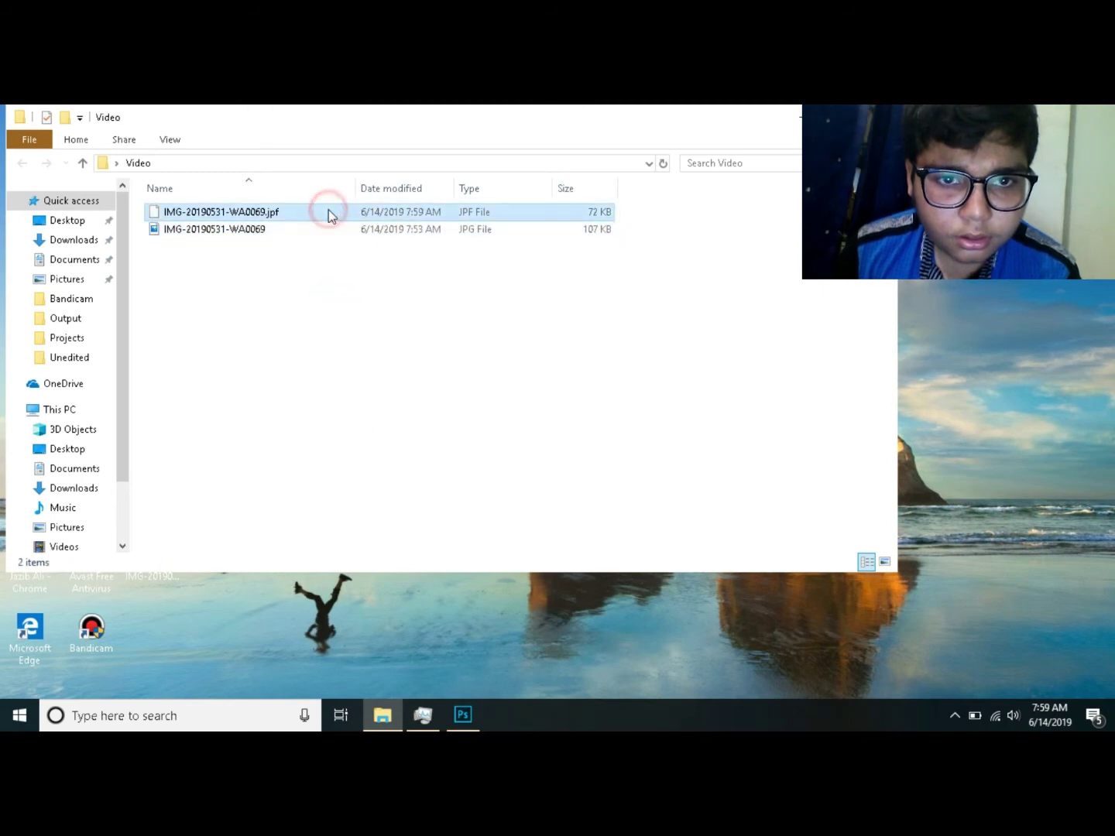
click(441, 428)
click(455, 627)
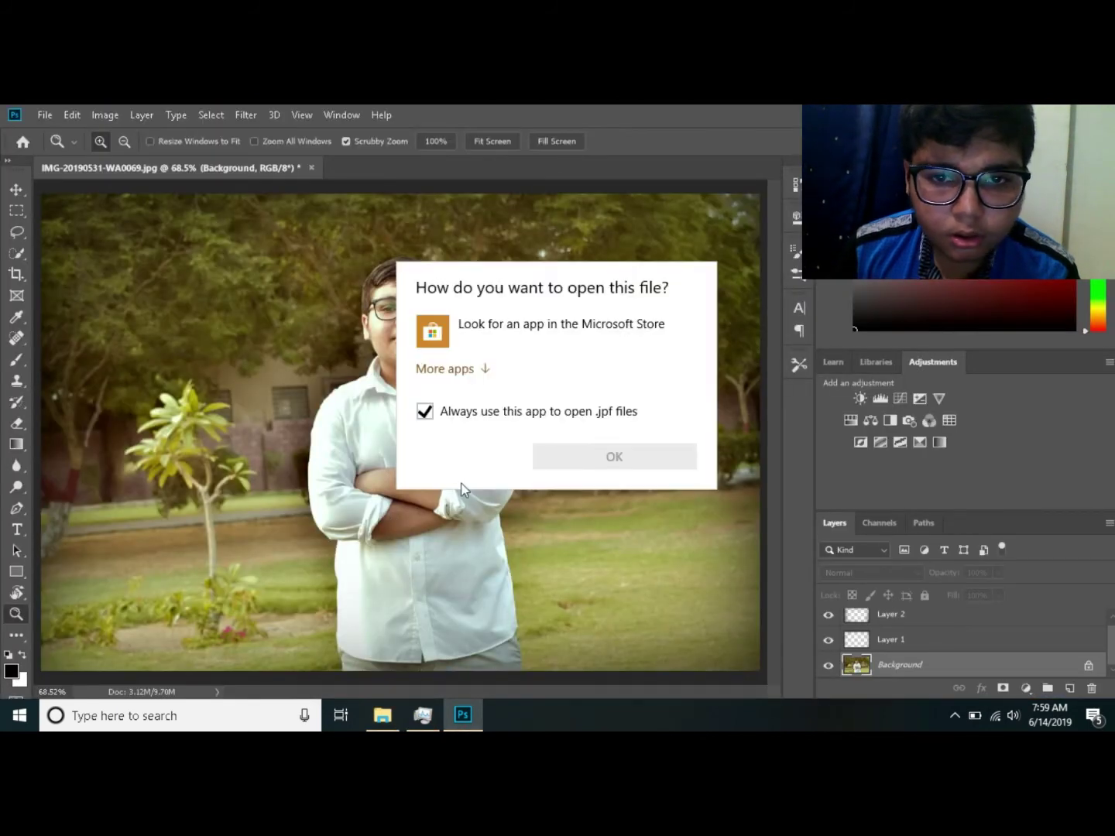
click(587, 528)
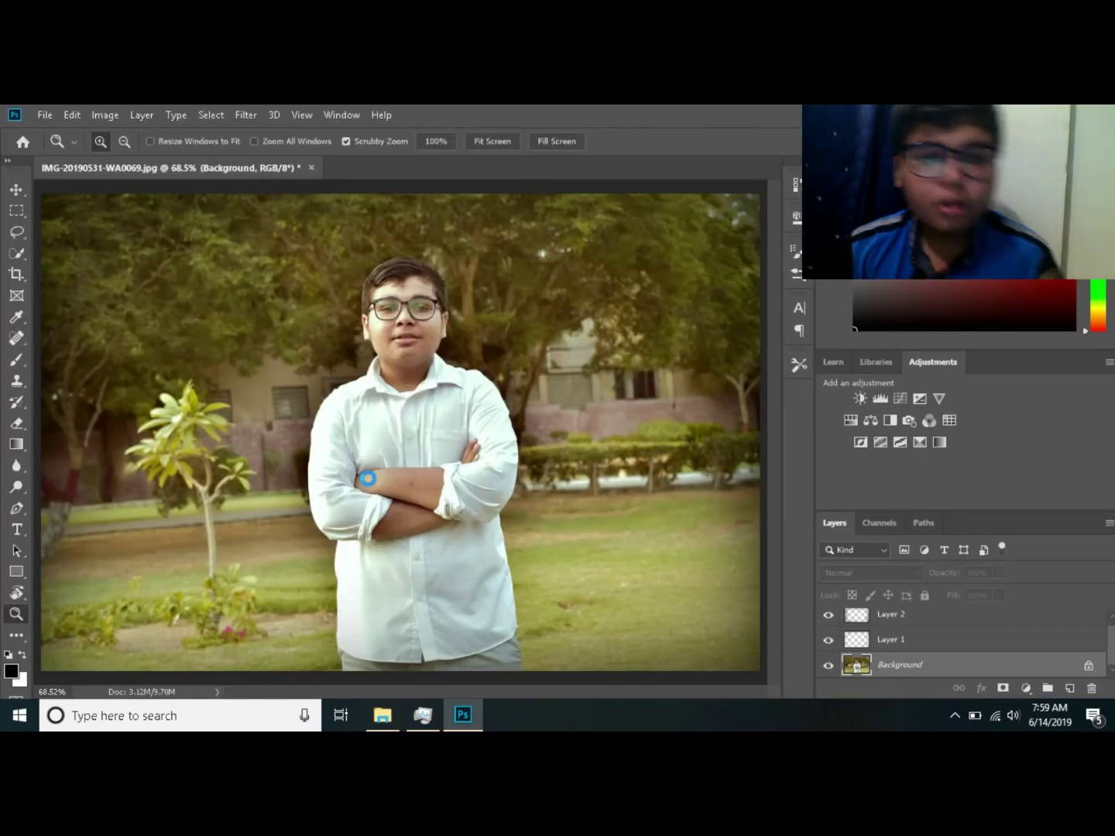
Step: Save a JPEG copy named IMG-20190531-WA0063 into the Video folder, accepting the JPEG Options
key(ctrl+shift+s)
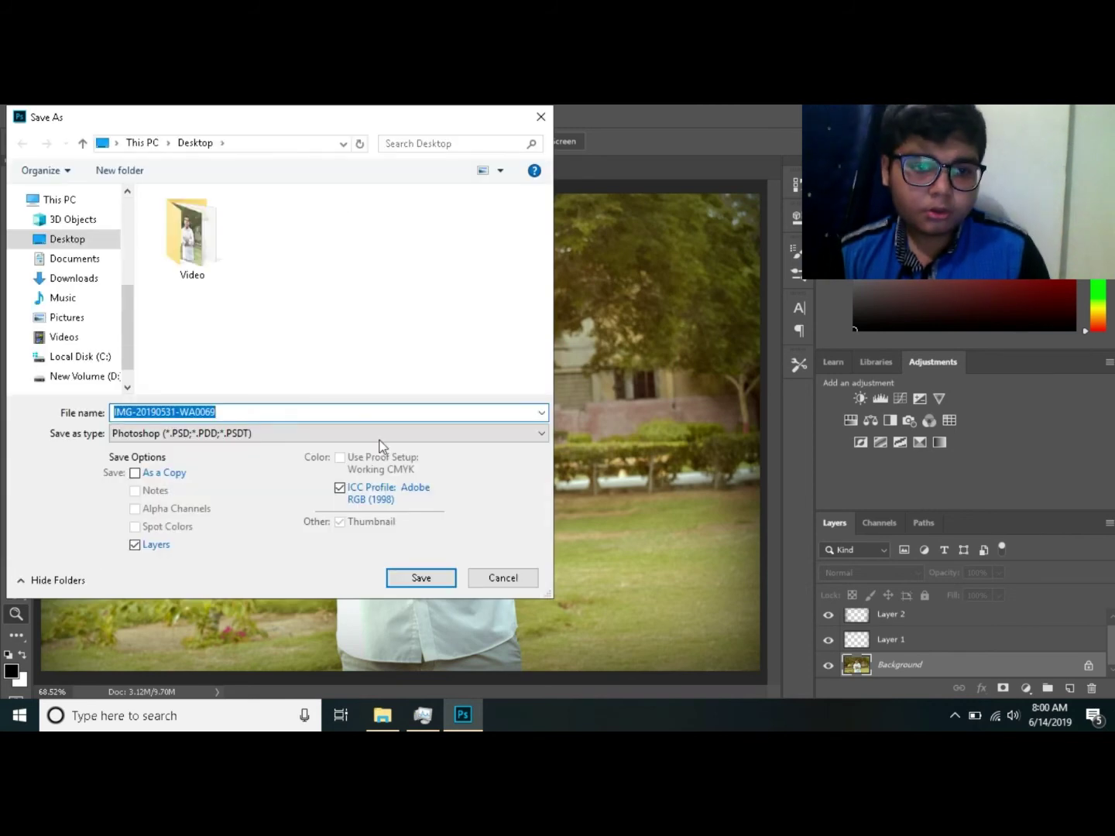
click(378, 434)
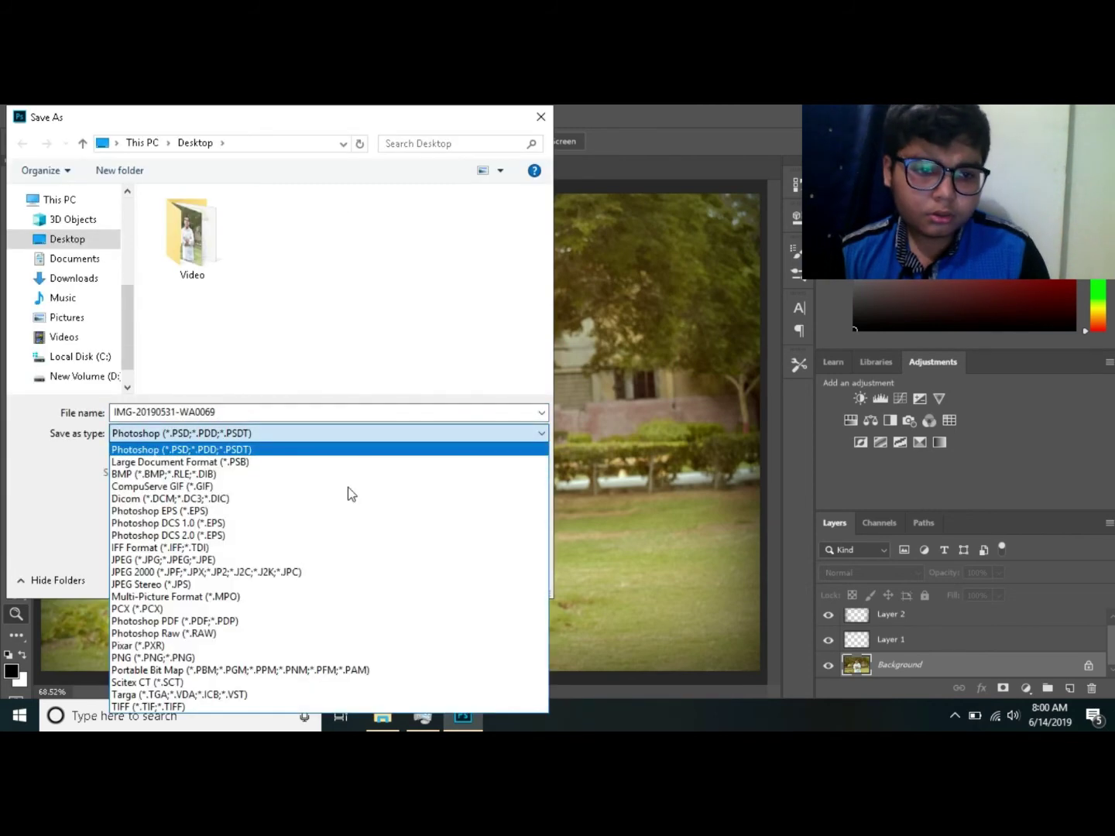
click(261, 562)
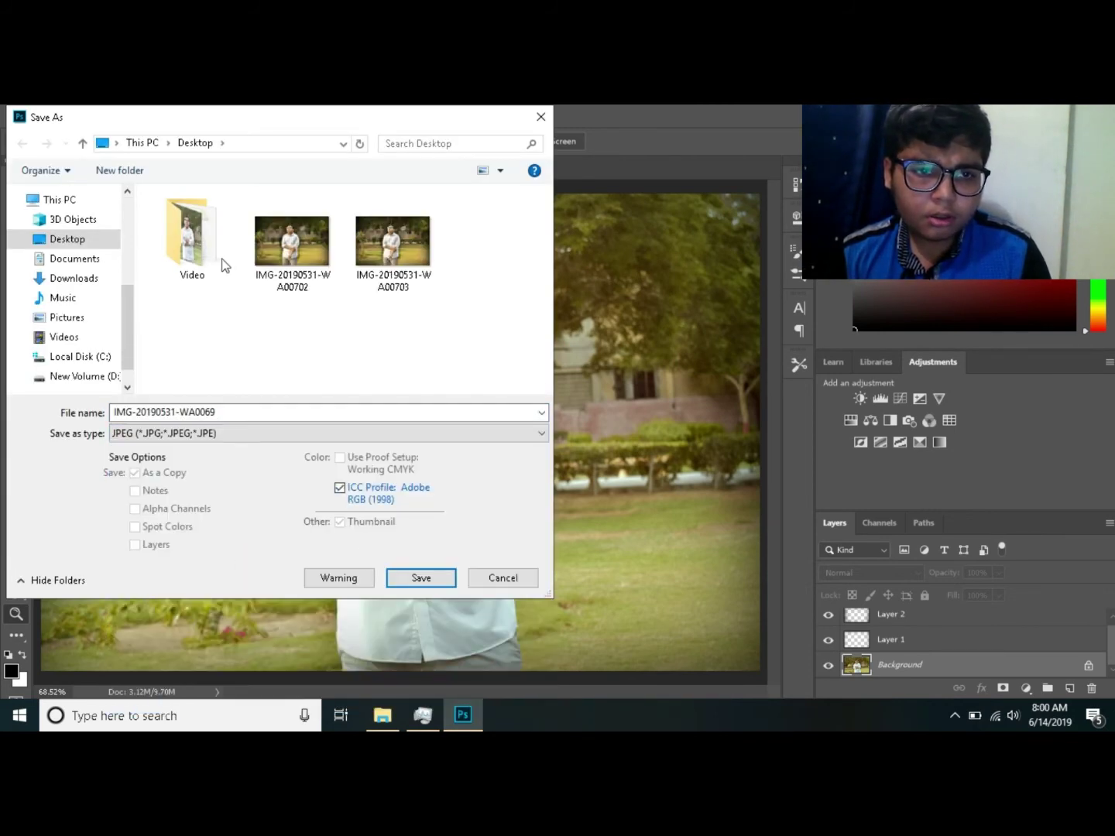
click(217, 255)
click(415, 577)
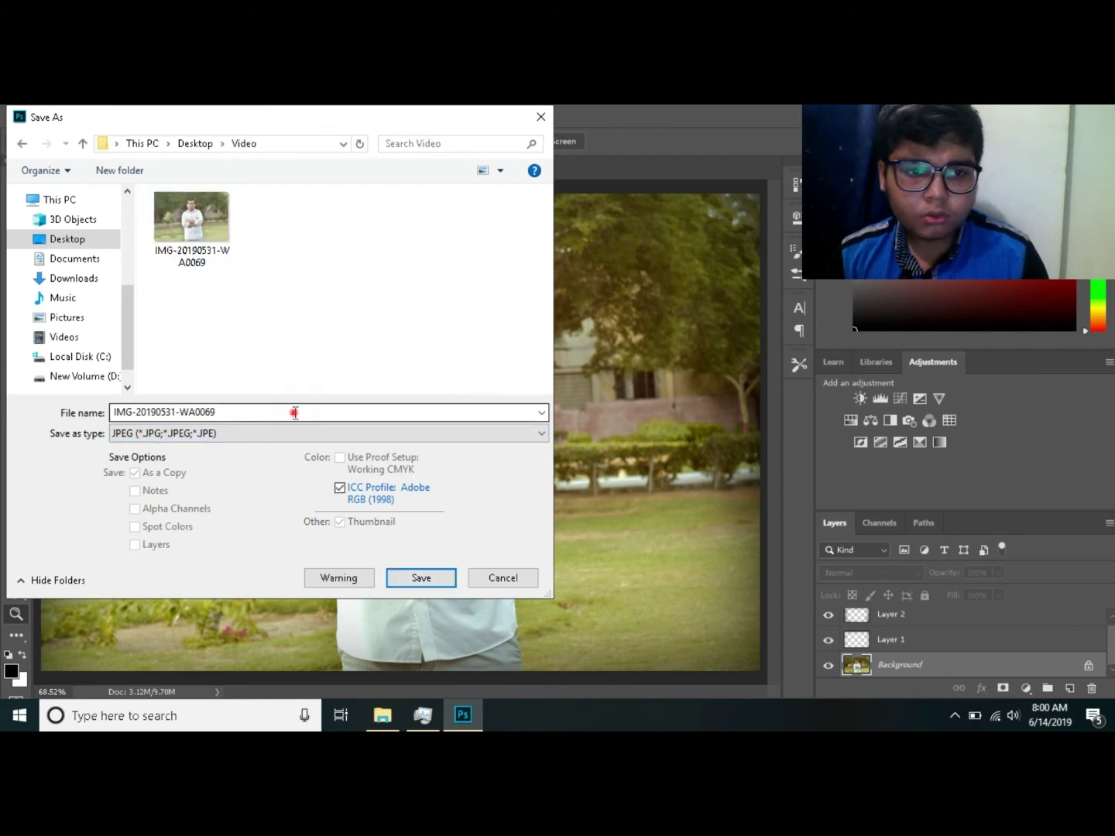
click(295, 413)
key(BackSpace)
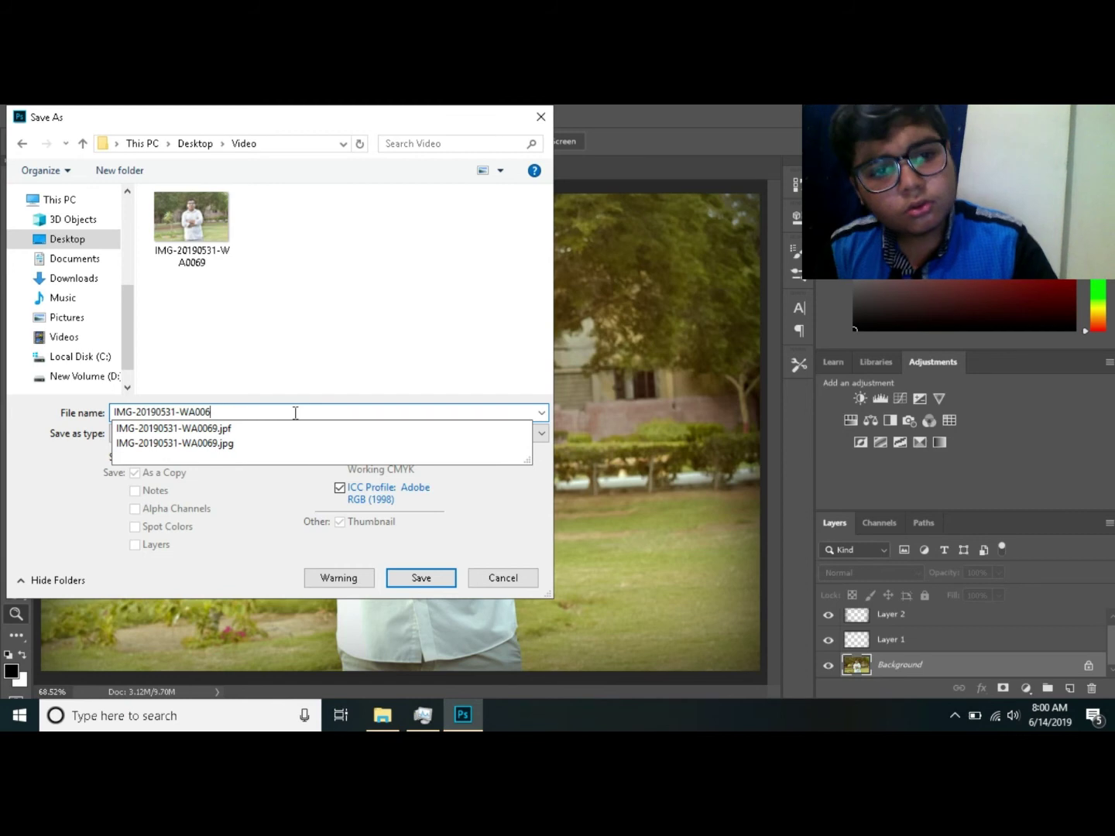
text(3)
click(425, 571)
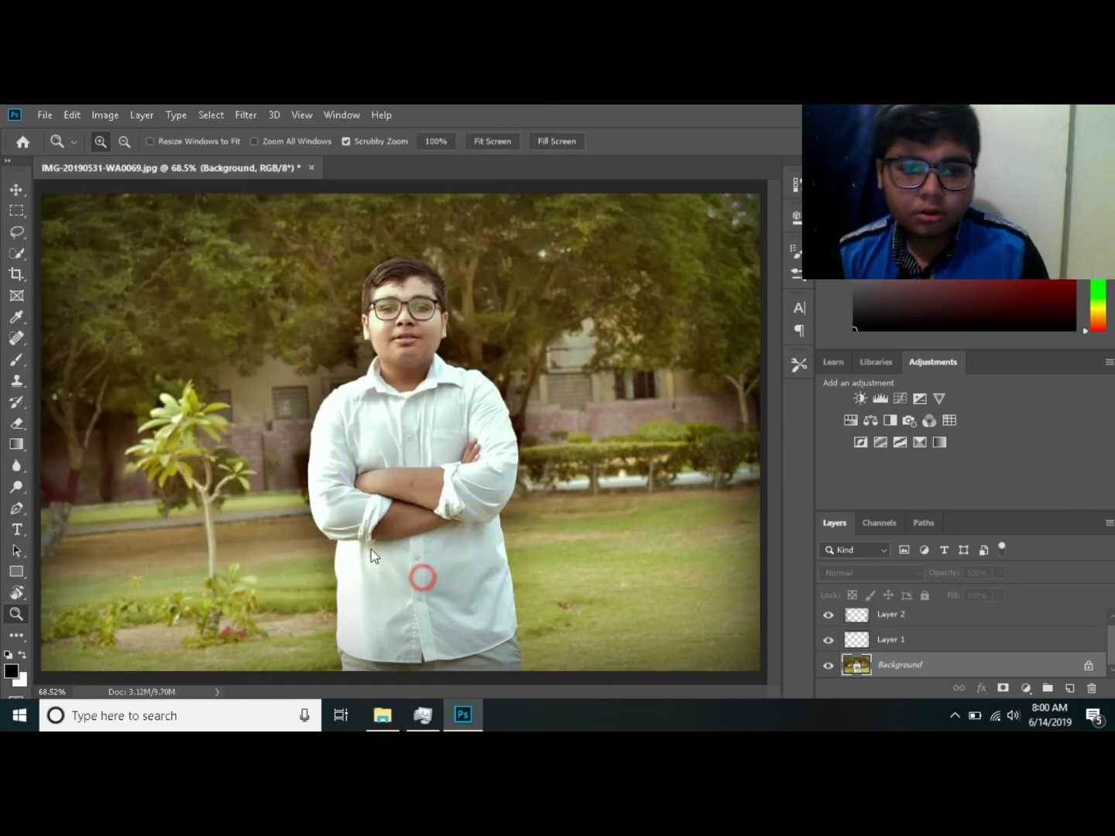
click(660, 237)
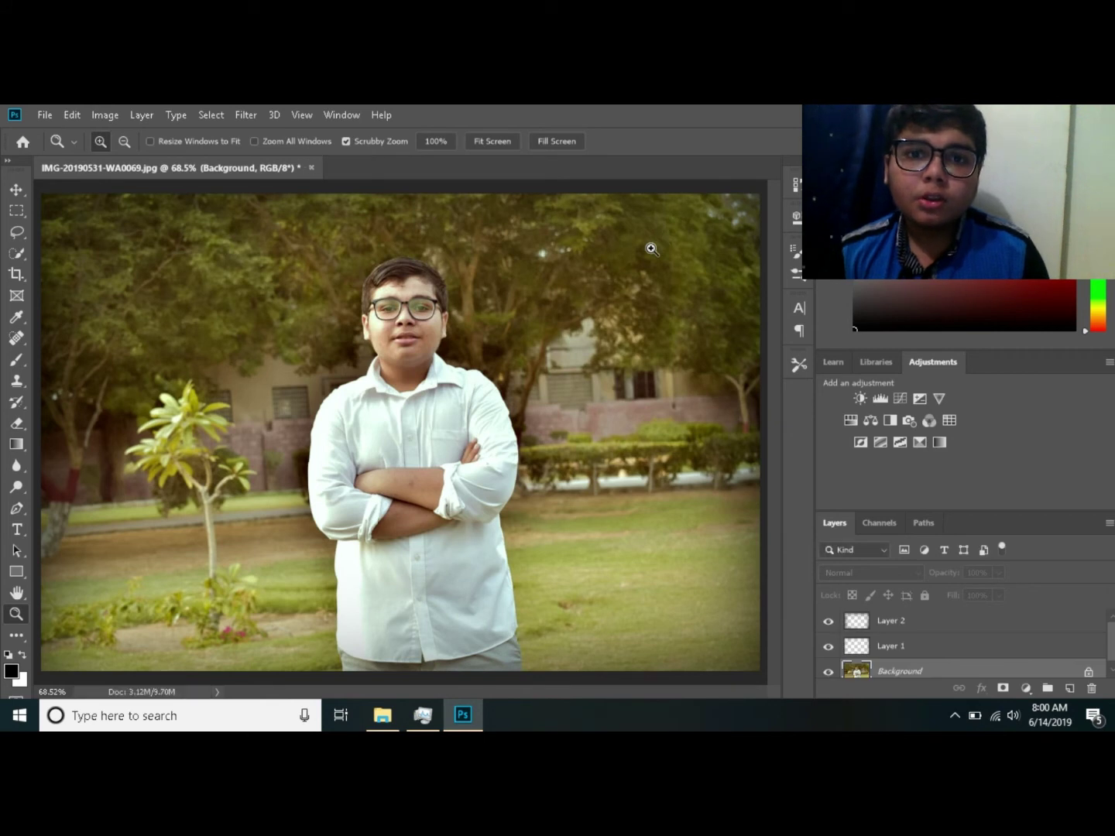
Step: Open the original IMG-20190531-WA0069 photo from the Video folder in Windows Photos
click(425, 712)
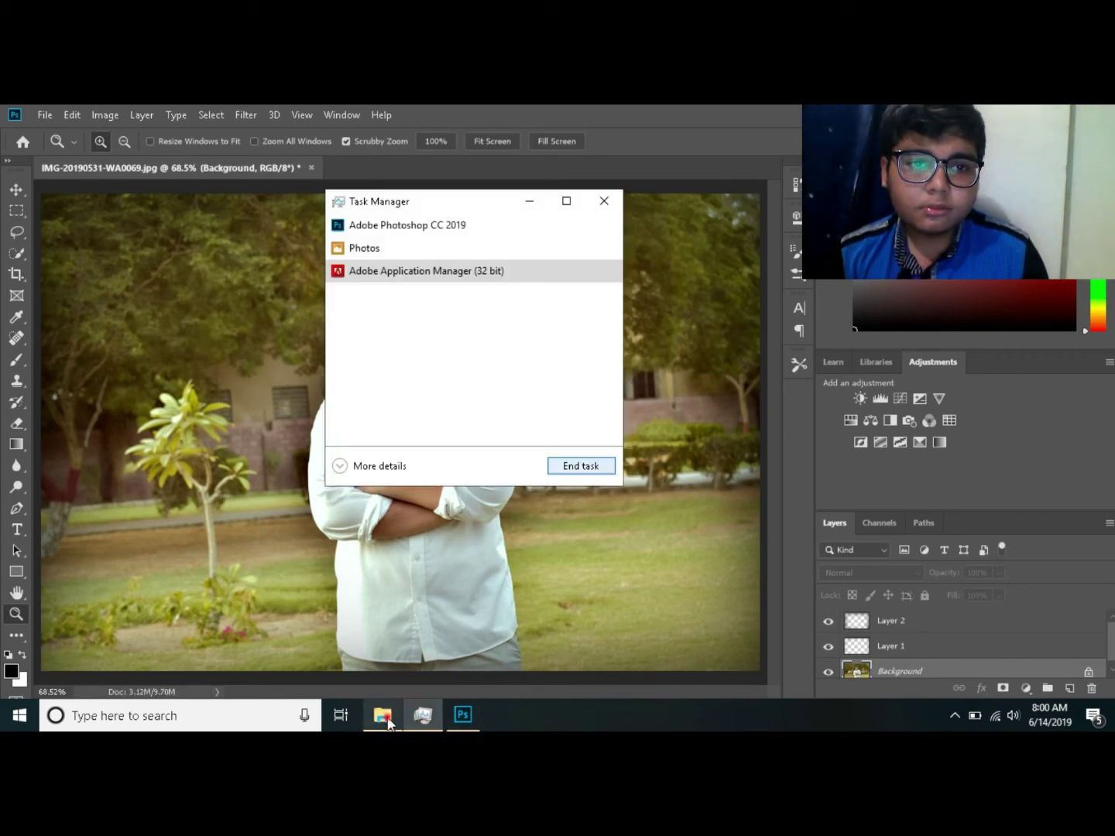
click(383, 713)
double_click(338, 257)
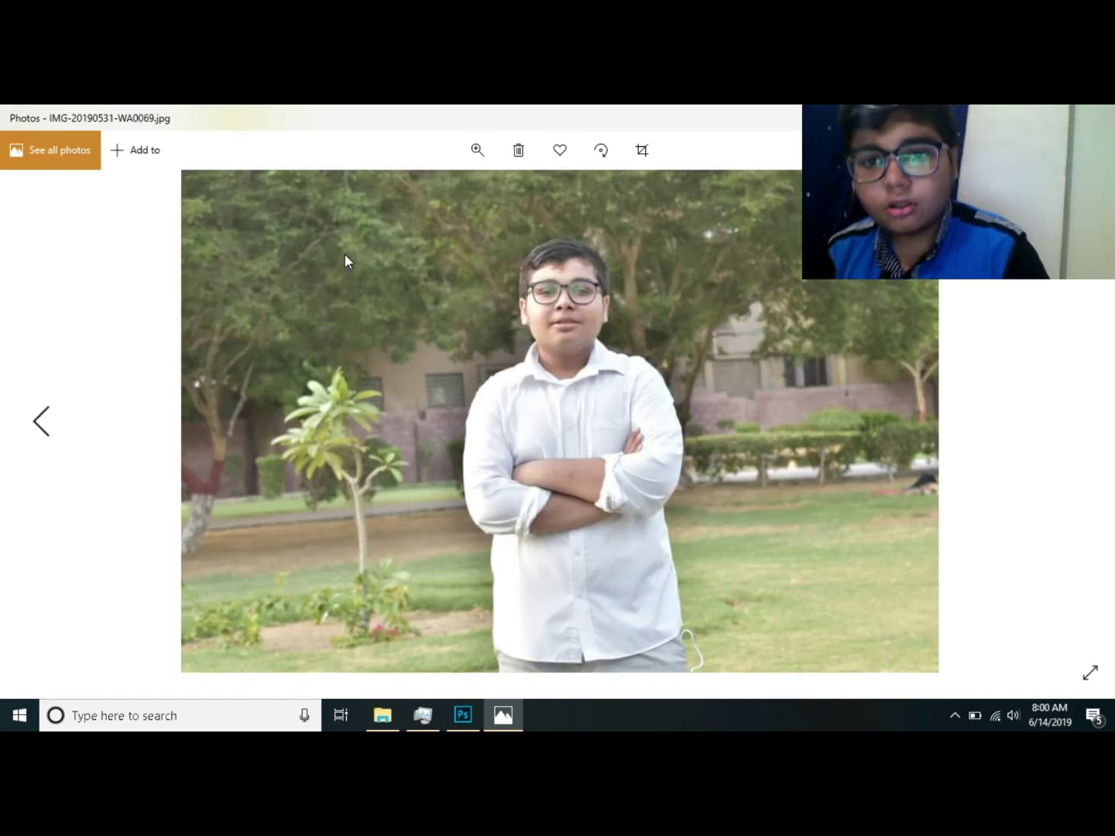
Step: Flip repeatedly between the edited WA0063 and original WA0069 photos to compare them
key(Left)
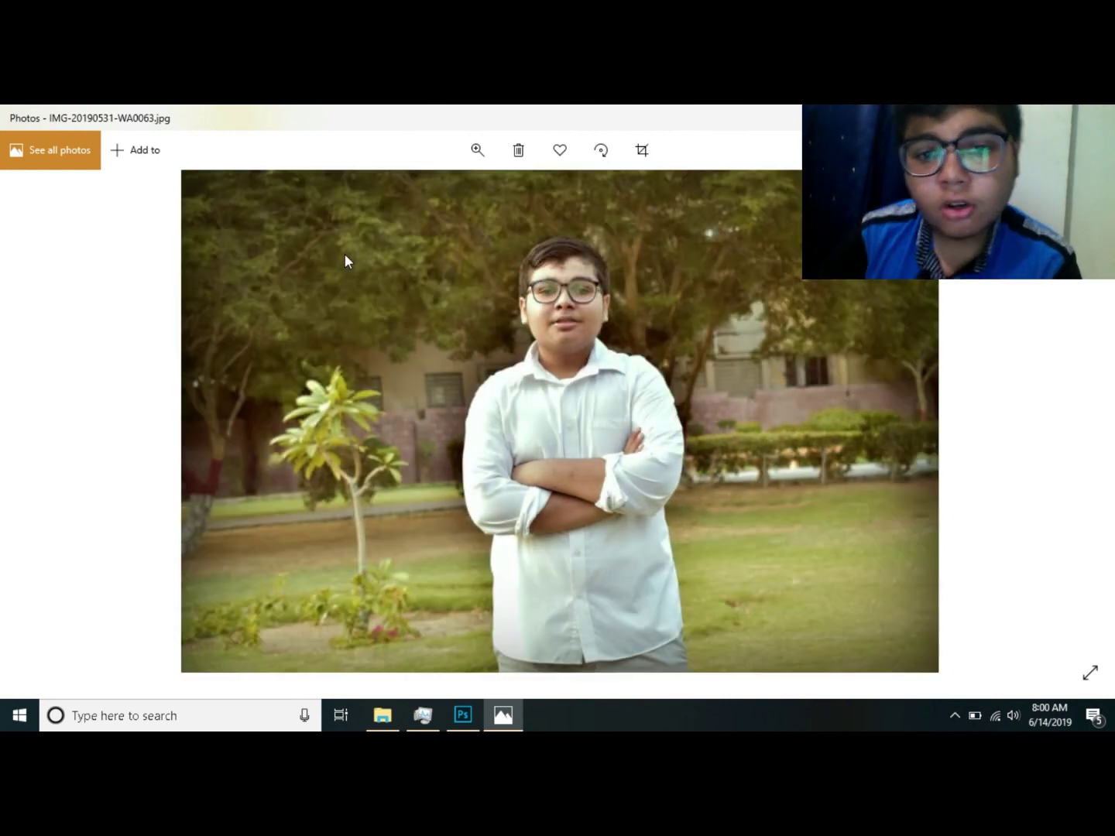
key(Right)
key(Left)
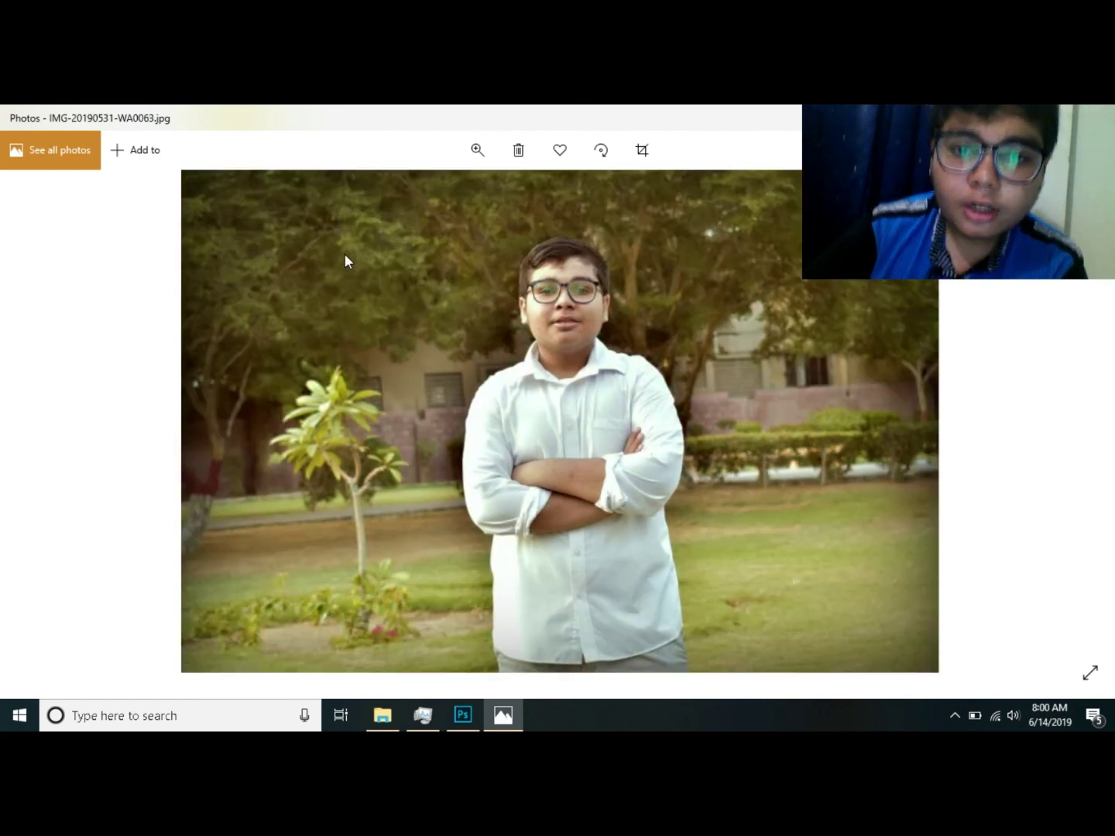
key(Right)
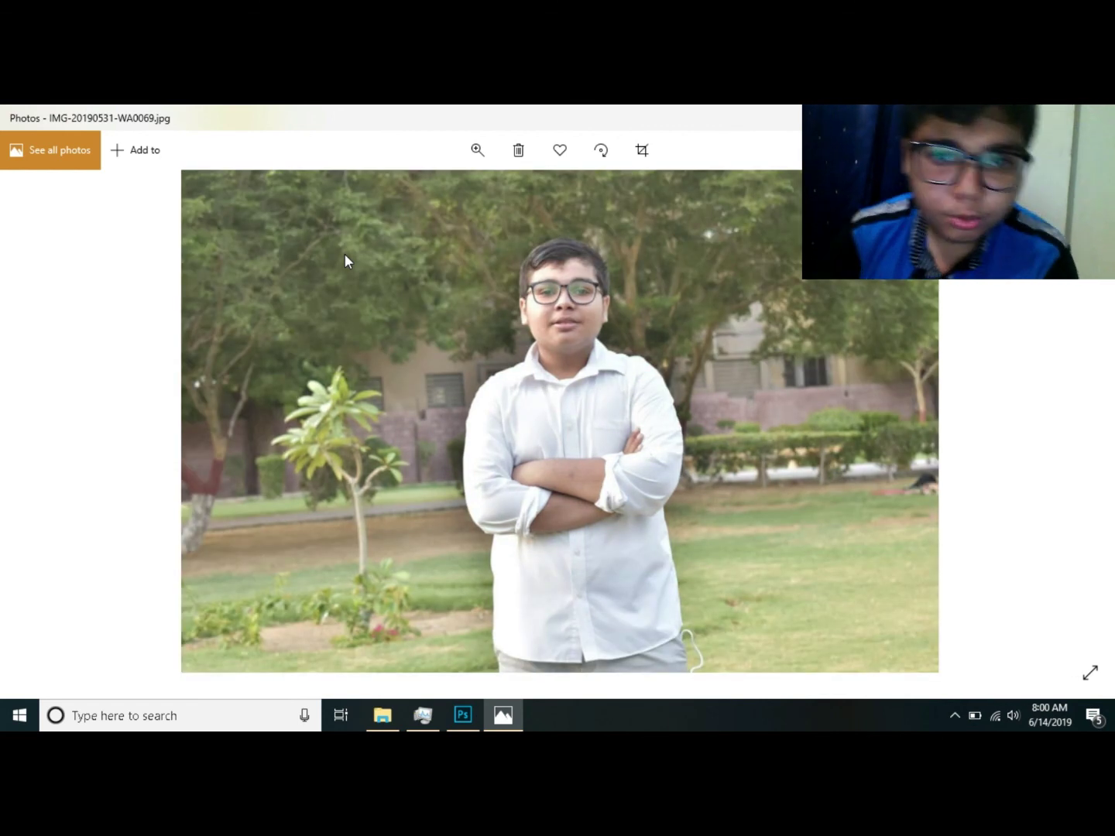
key(Left)
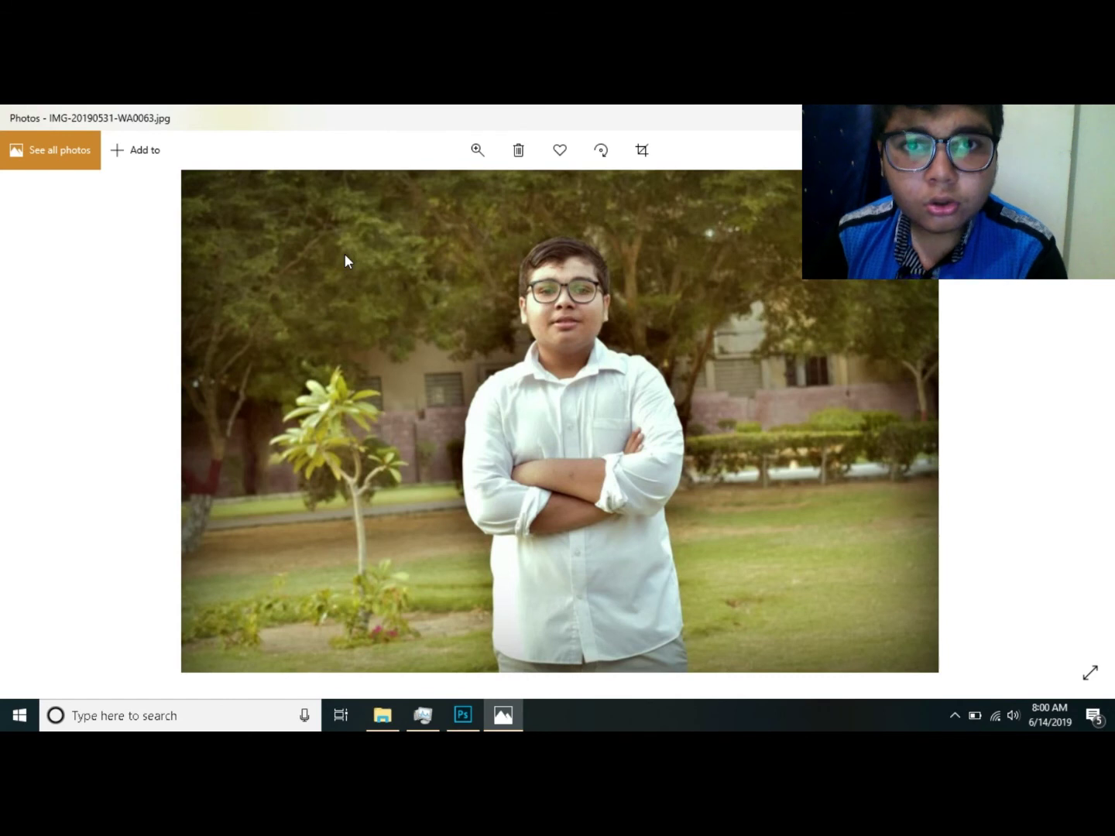
key(Right)
key(Left)
key(Right)
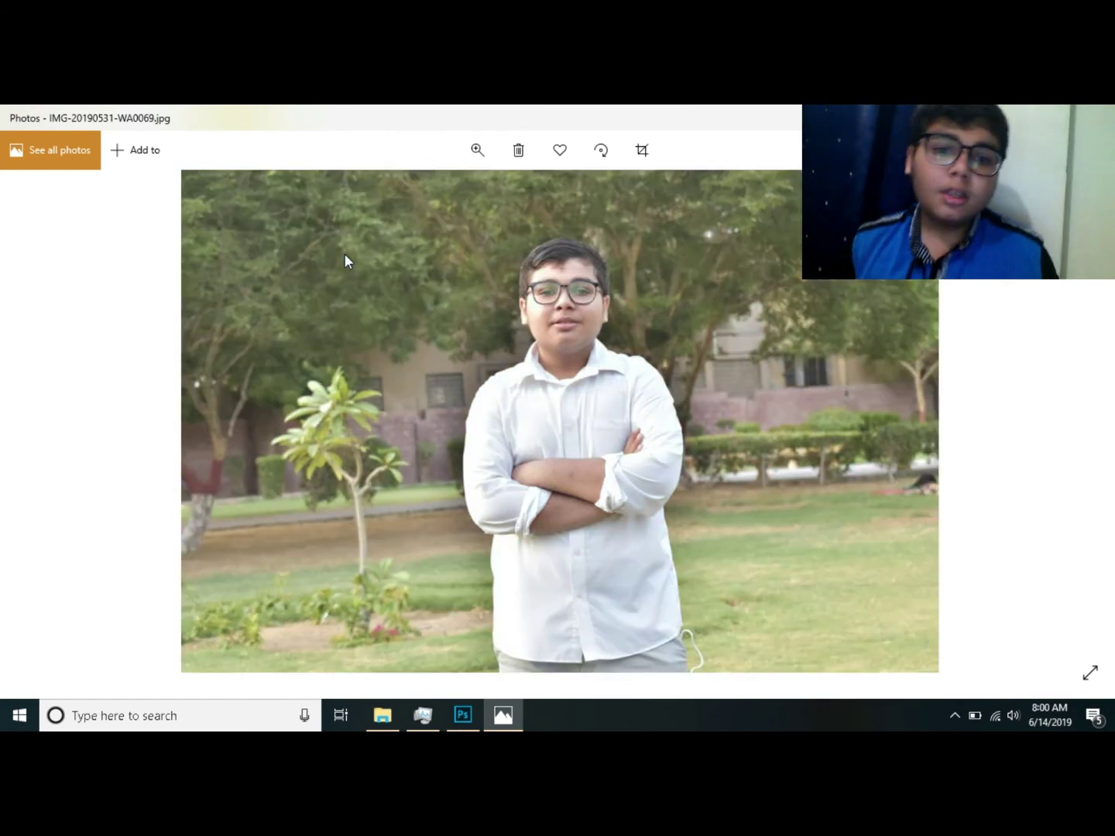